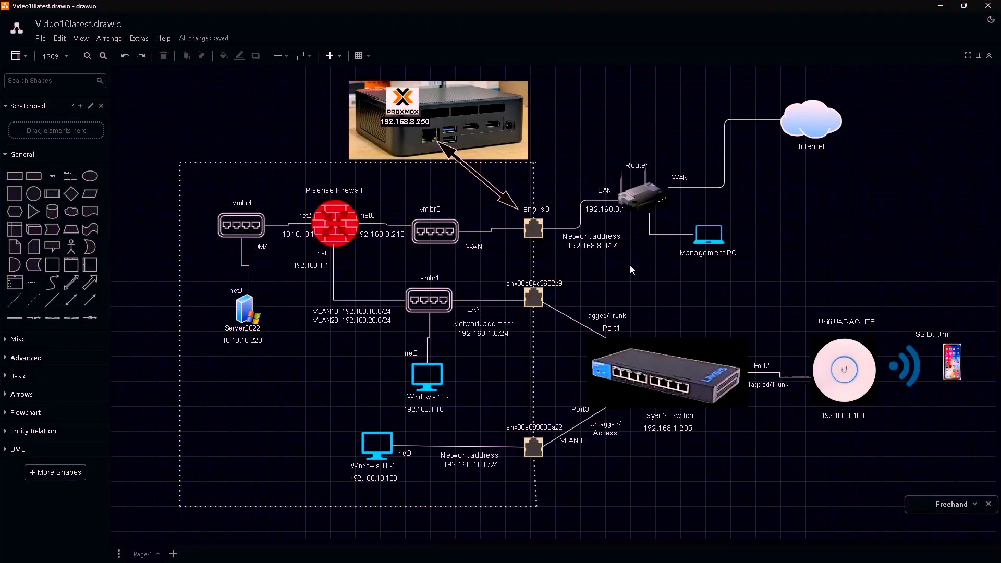
- Draw green freehand arrows at Server2022 and Windows 11 -1 and circle the Management PC laptop
mouse_move(290, 265)
mouse_down()
mouse_move(256, 300)
mouse_move(267, 303)
mouse_up()
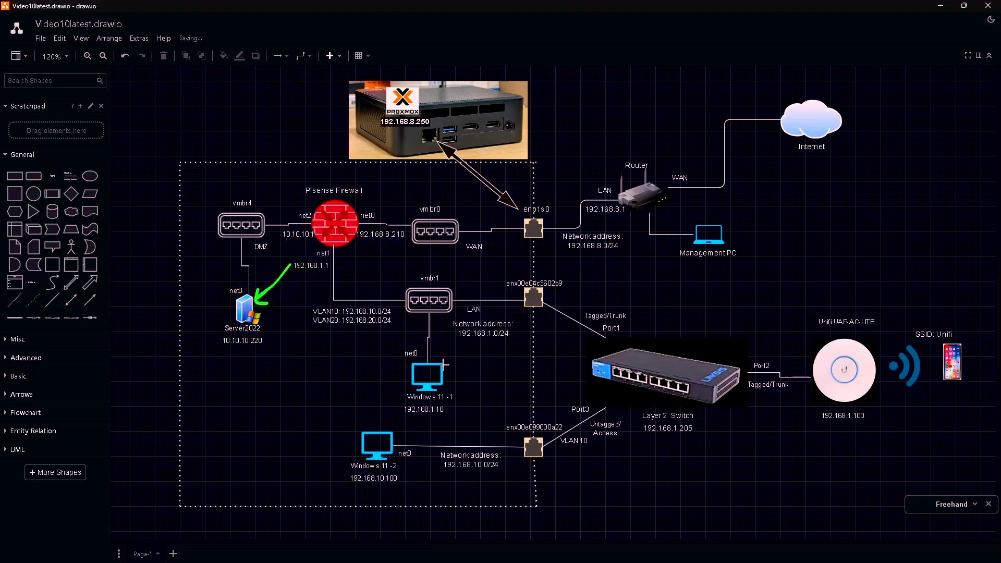
mouse_move(490, 356)
mouse_down()
mouse_move(441, 373)
mouse_move(461, 378)
mouse_up()
mouse_move(760, 234)
mouse_down()
mouse_move(670, 226)
mouse_move(751, 250)
mouse_up()
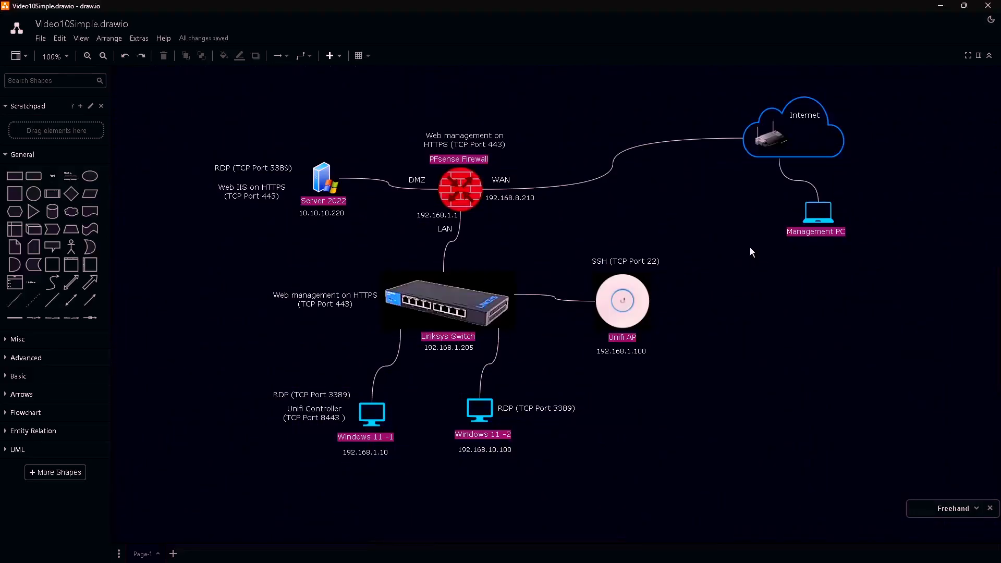
- Draw green arrows at Server 2022, Linksys Switch, Windows 11 -1 and -2, Unifi AP and PFsense Firewall
mouse_move(395, 151)
mouse_down()
mouse_move(345, 175)
mouse_move(356, 179)
mouse_up()
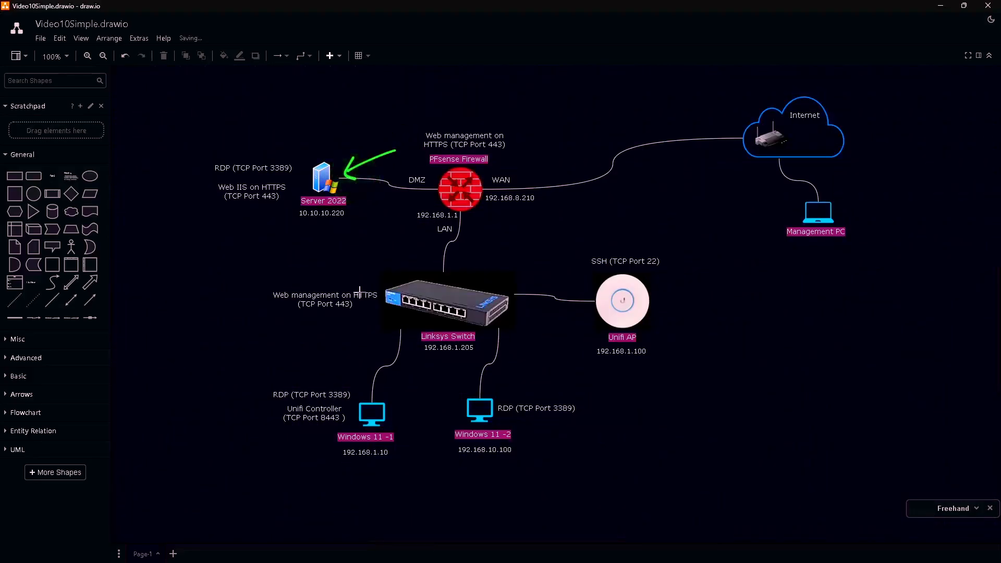
mouse_move(474, 264)
mouse_down()
mouse_move(449, 289)
mouse_move(466, 289)
mouse_up()
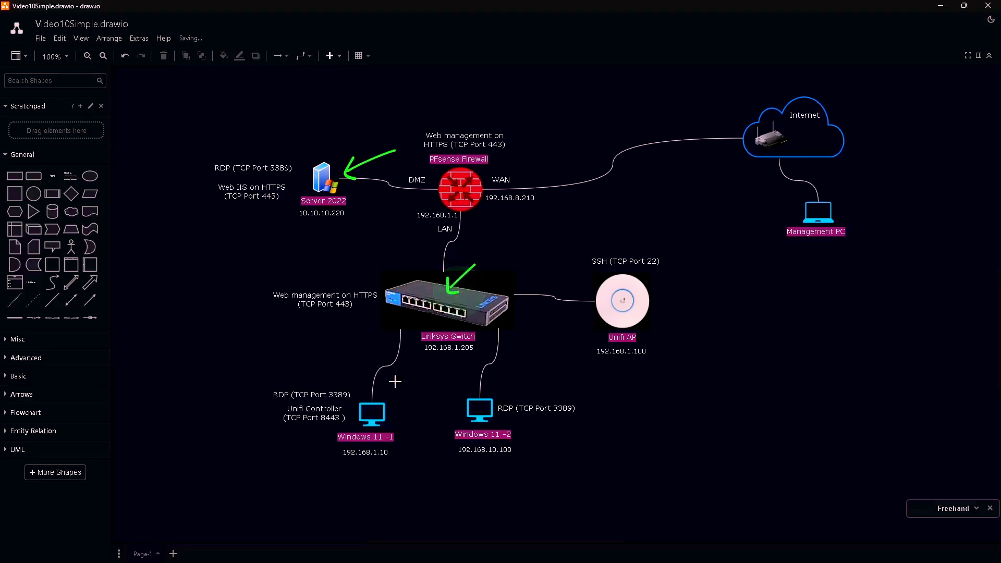
mouse_move(412, 374)
mouse_down()
mouse_move(372, 393)
mouse_move(397, 402)
mouse_up()
mouse_move(535, 369)
mouse_down()
mouse_move(500, 396)
mouse_move(532, 404)
mouse_up()
drag(695, 270, 628, 300)
drag(640, 285, 656, 306)
mouse_move(530, 217)
mouse_down()
mouse_move(479, 208)
mouse_move(490, 202)
mouse_up()
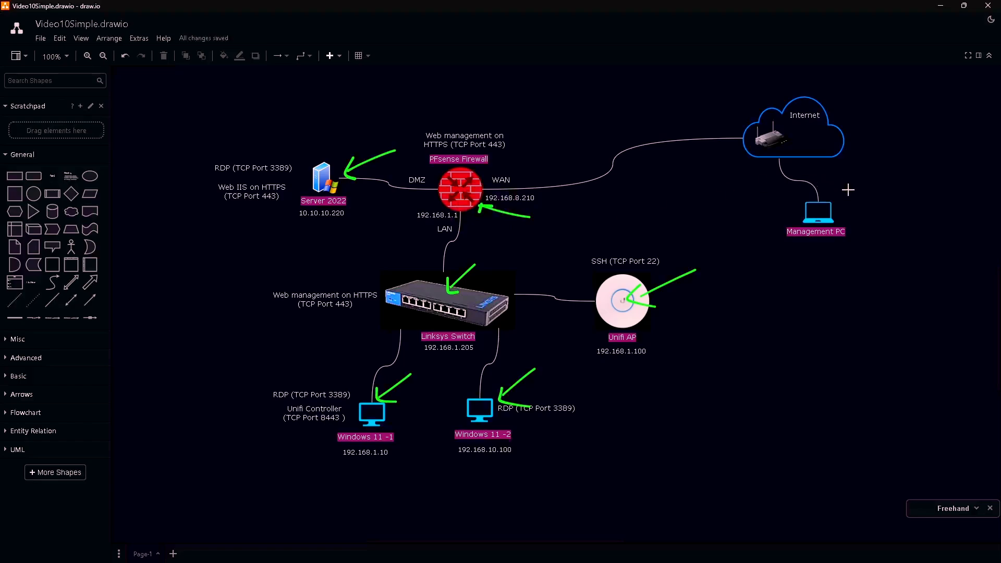
- Circle the Management PC and trace a path from it to the firewall's WAN side
mouse_move(849, 191)
mouse_down()
mouse_move(772, 202)
mouse_move(860, 230)
mouse_move(852, 185)
mouse_up()
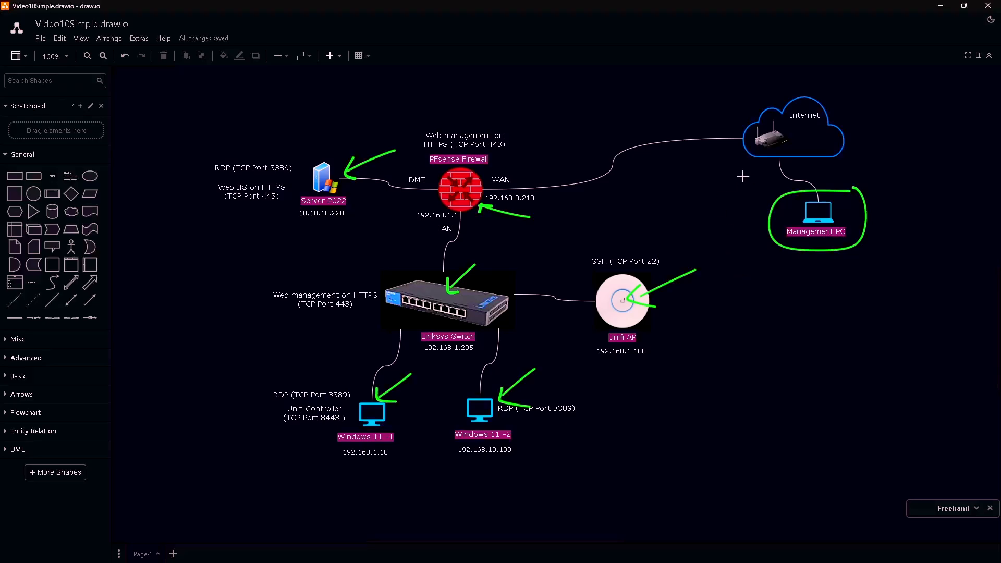
mouse_move(757, 188)
mouse_down()
mouse_move(665, 157)
mouse_move(528, 187)
mouse_move(537, 191)
mouse_move(537, 179)
mouse_up()
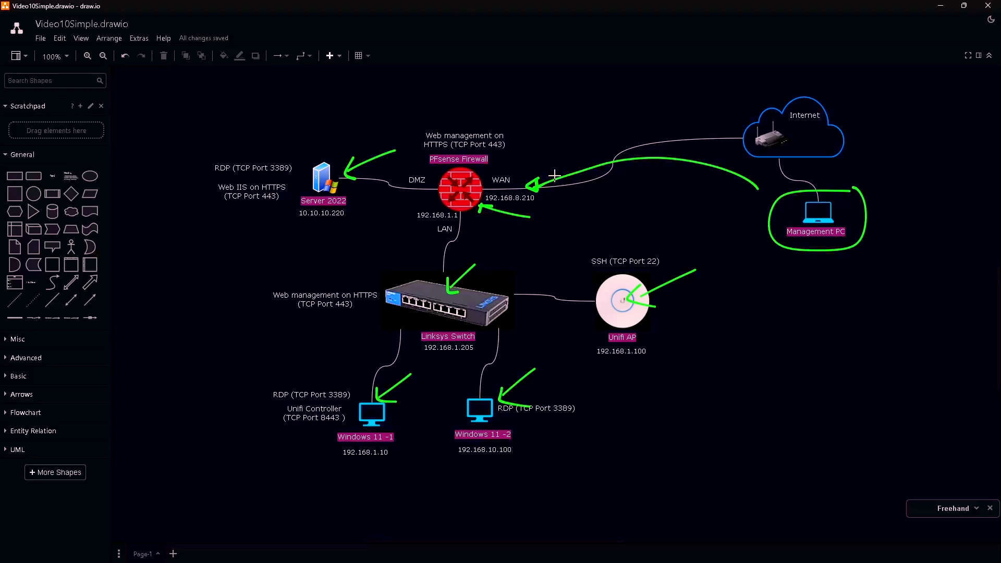
mouse_move(446, 189)
mouse_down()
mouse_move(350, 203)
mouse_move(361, 209)
mouse_up()
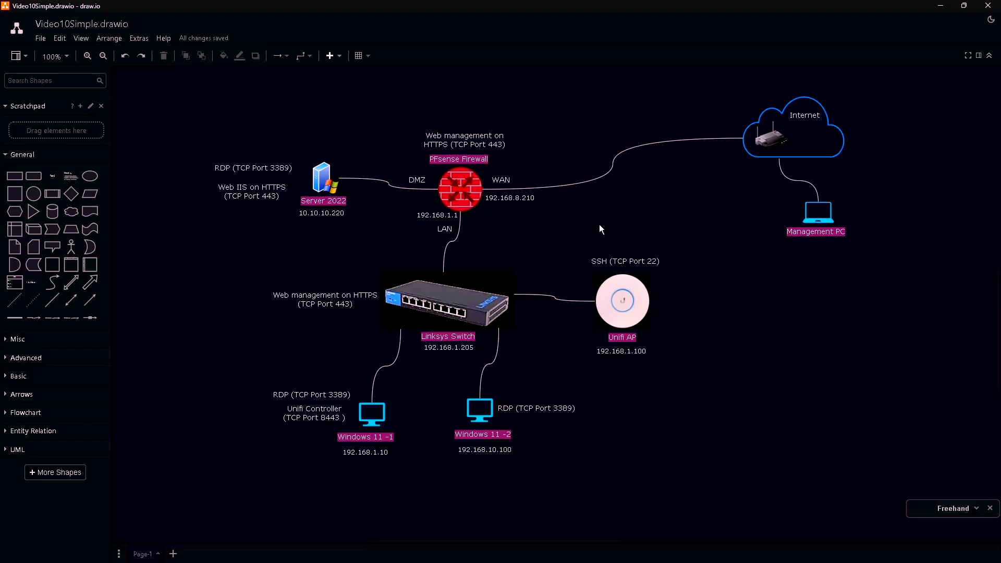
- Underline the WAN address 192.168.8.210 and the Management PC label in green
drag(487, 208, 537, 202)
drag(772, 238, 861, 236)
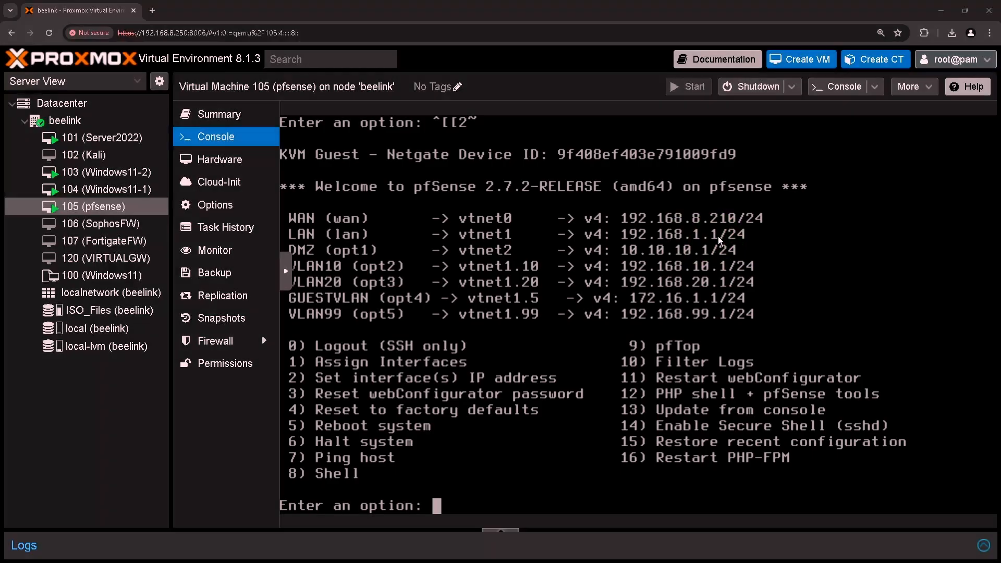
- Underline the firewall's WAN 192.168.8.210, LAN 192.168.1.1 and HTTPS (TCP Port 443) note on the diagram
key(alt+Tab)
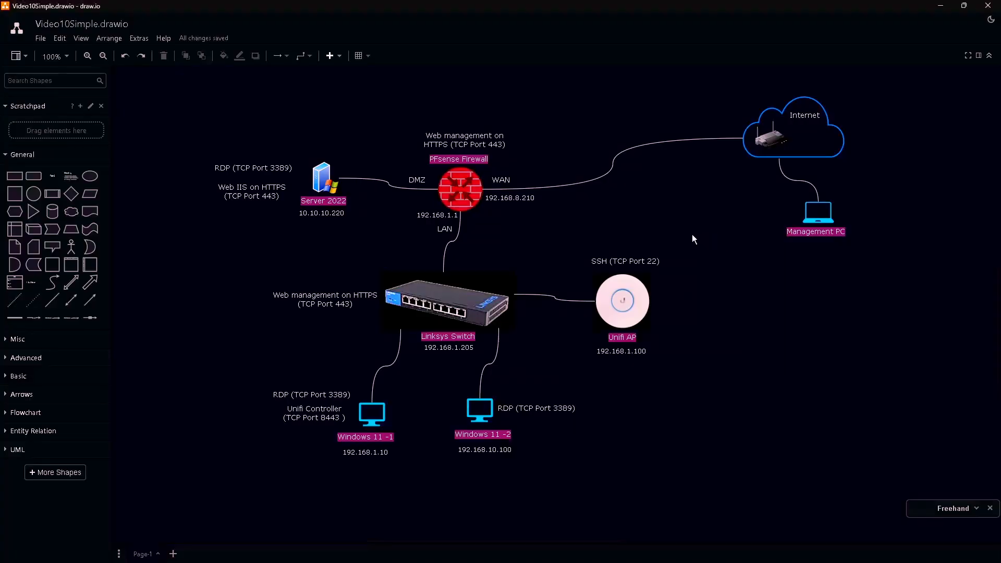
drag(491, 207, 531, 207)
drag(421, 225, 459, 222)
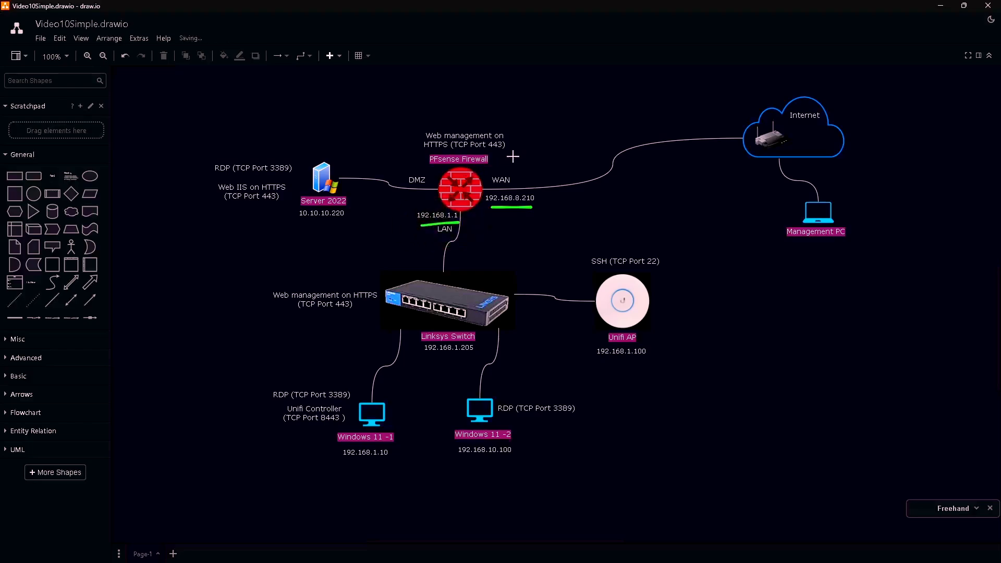
drag(517, 150, 429, 150)
- Show the Windows11-1 VM console in Proxmox VE
key(alt+Tab)
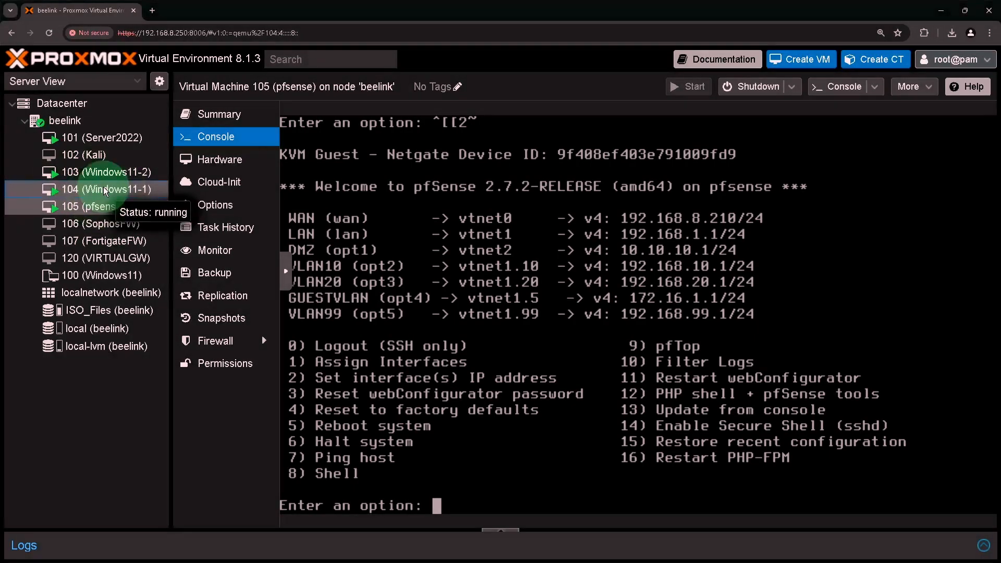
click(106, 190)
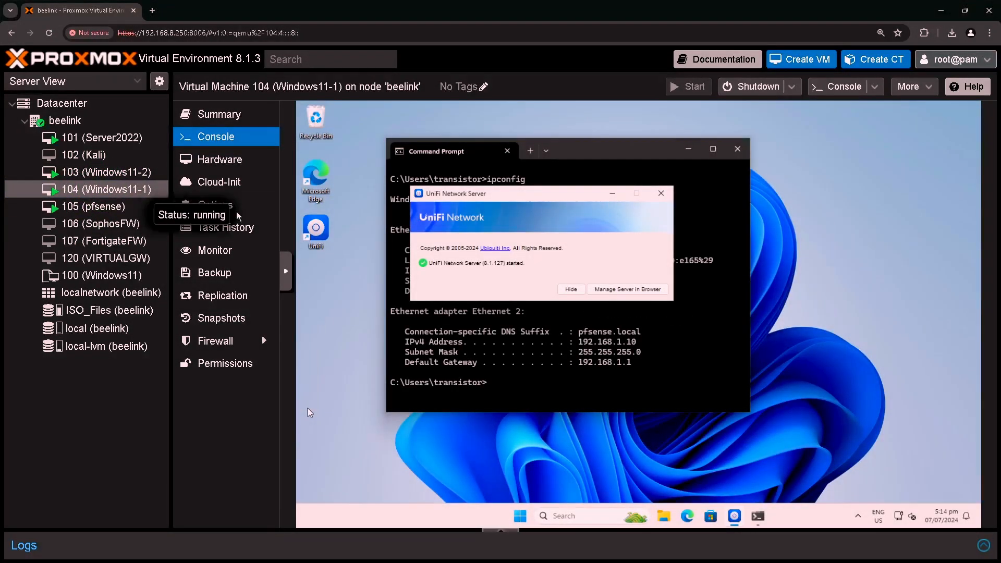
click(583, 346)
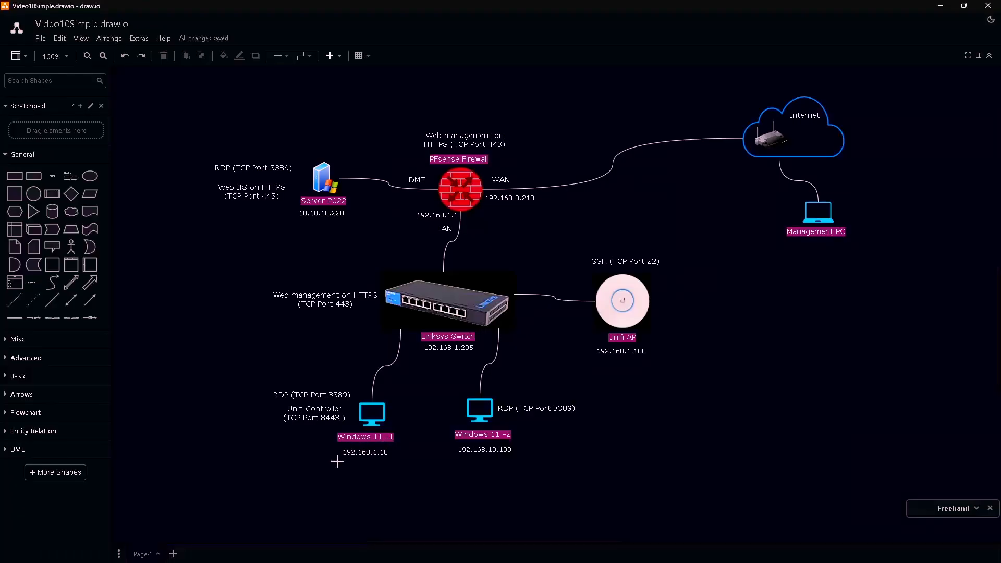
- Underline Windows 11 -1's 192.168.1.10, Unifi Controller (TCP Port 8443) and RDP (TCP Port 3389) notes
drag(337, 461, 398, 462)
drag(281, 429, 339, 428)
drag(301, 400, 356, 400)
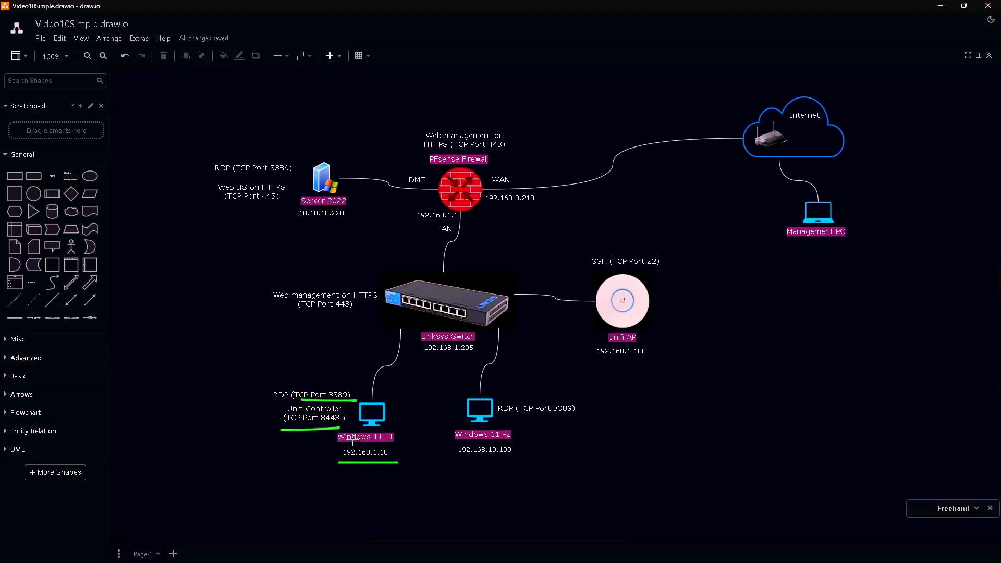
key(alt+Tab)
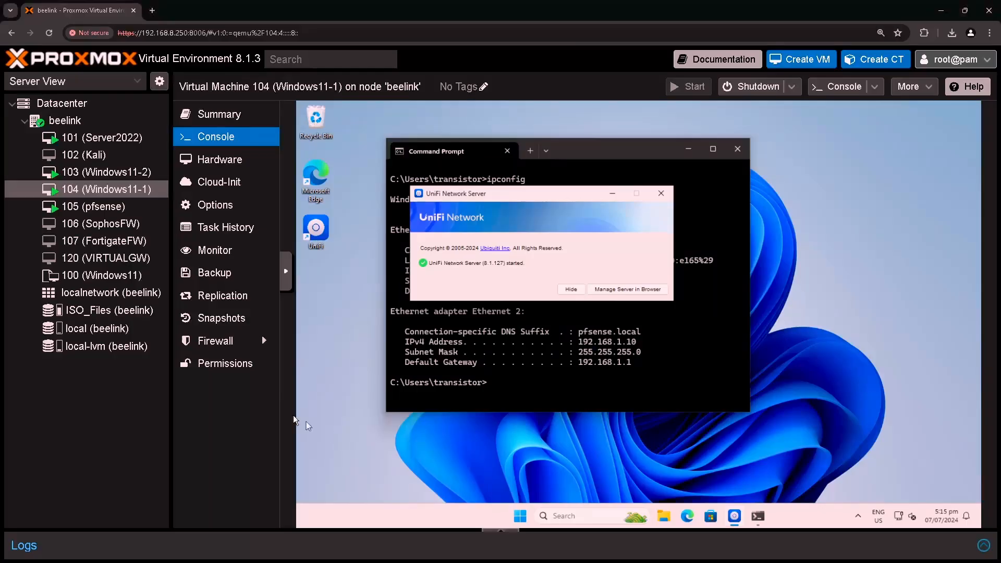
- Check the Windows11-2 console, then underline its 192.168.10.100 address and RDP (TCP Port 3389) note
click(101, 176)
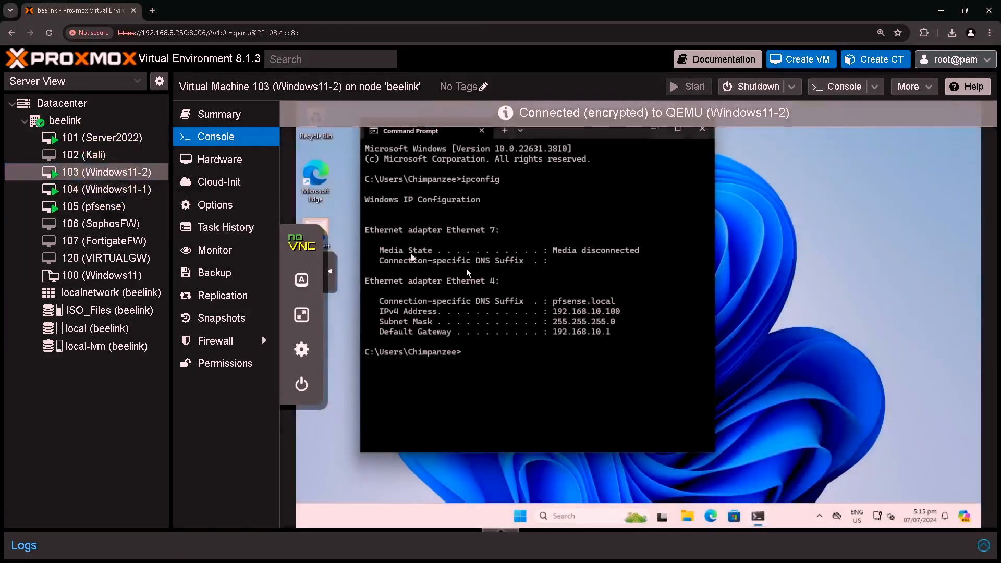
click(558, 314)
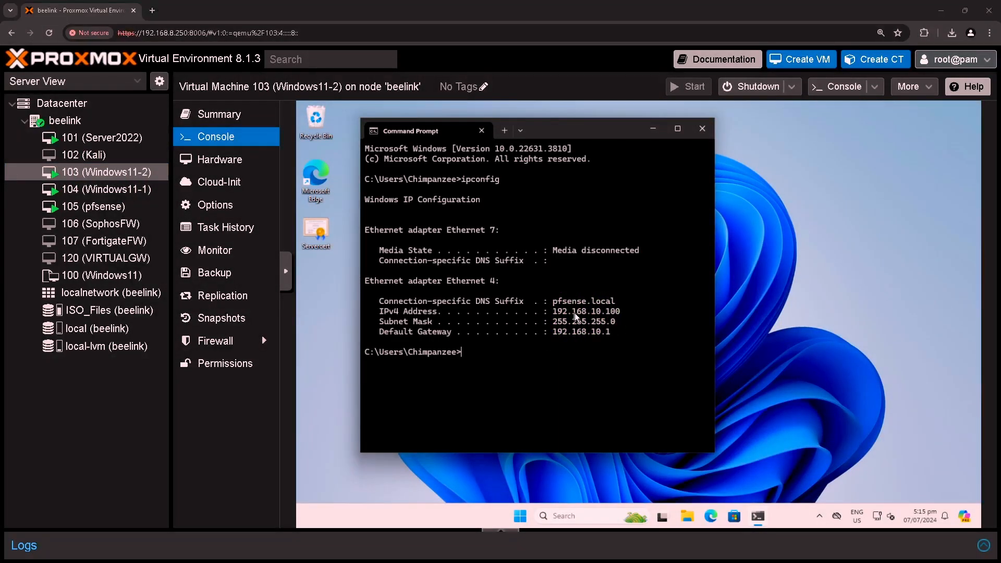
key(alt+Tab)
drag(458, 459, 523, 460)
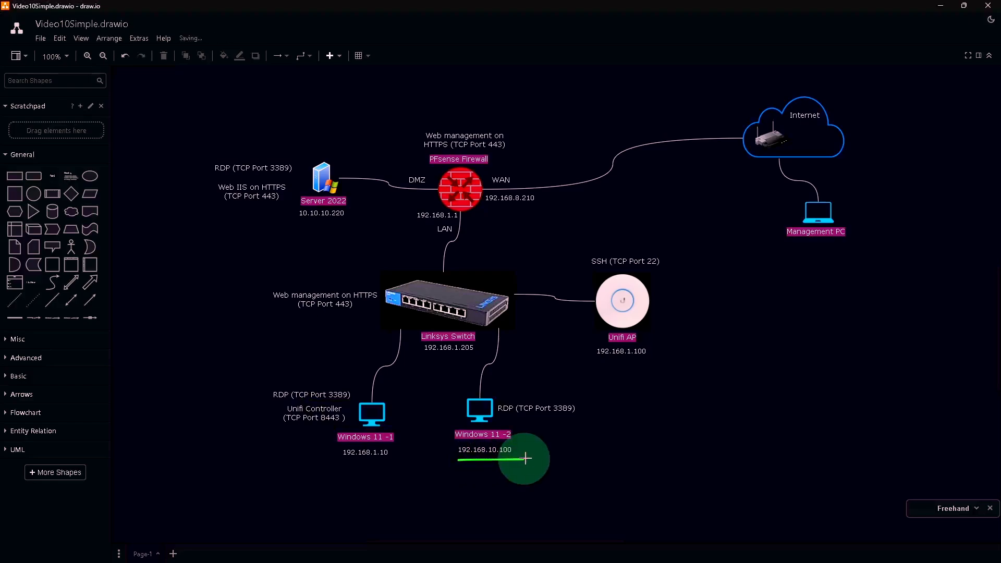
drag(507, 420, 567, 416)
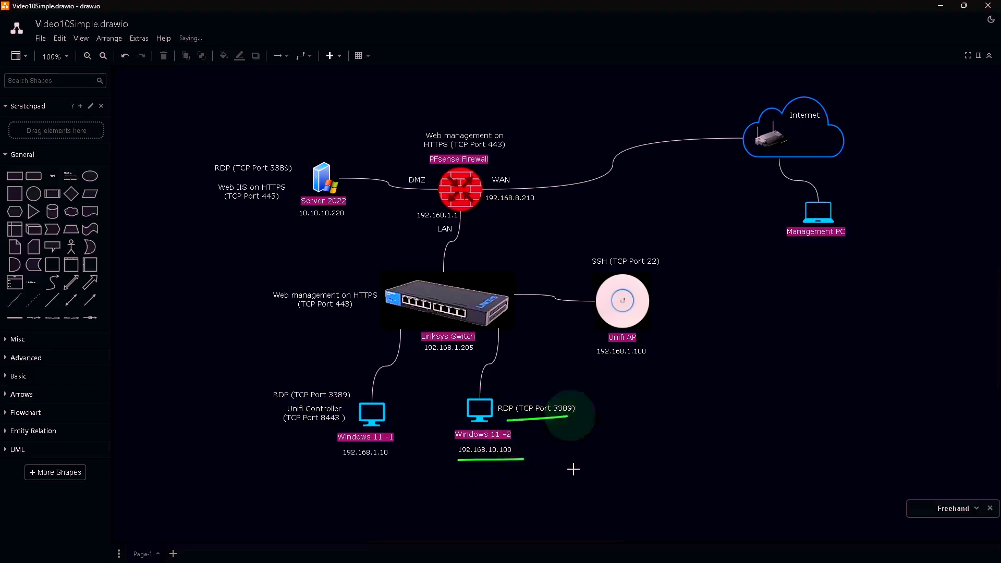
- Show the Server2022 VM console in Proxmox to confirm its 10.10.10.220 address
key(alt+Tab)
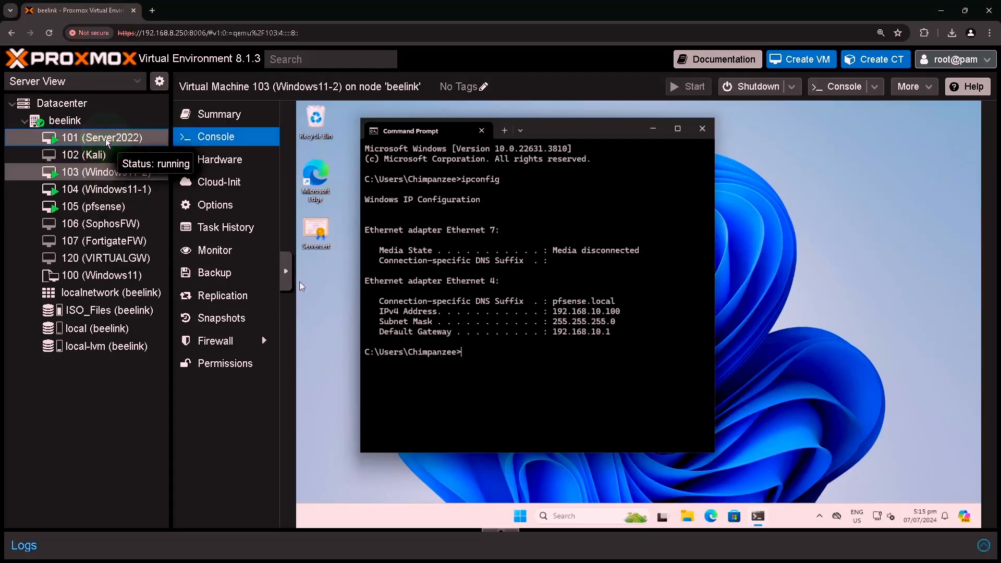
click(106, 138)
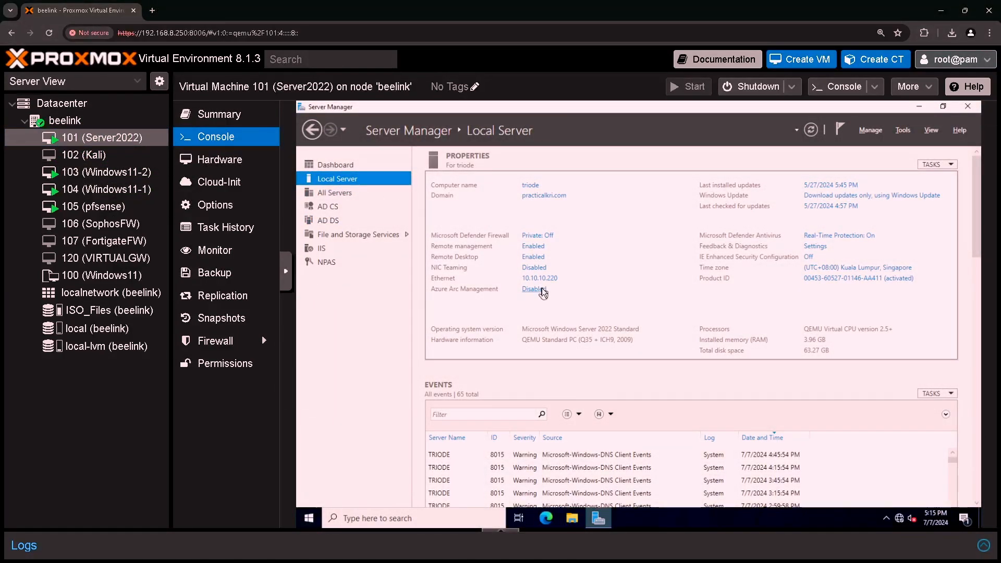
click(525, 285)
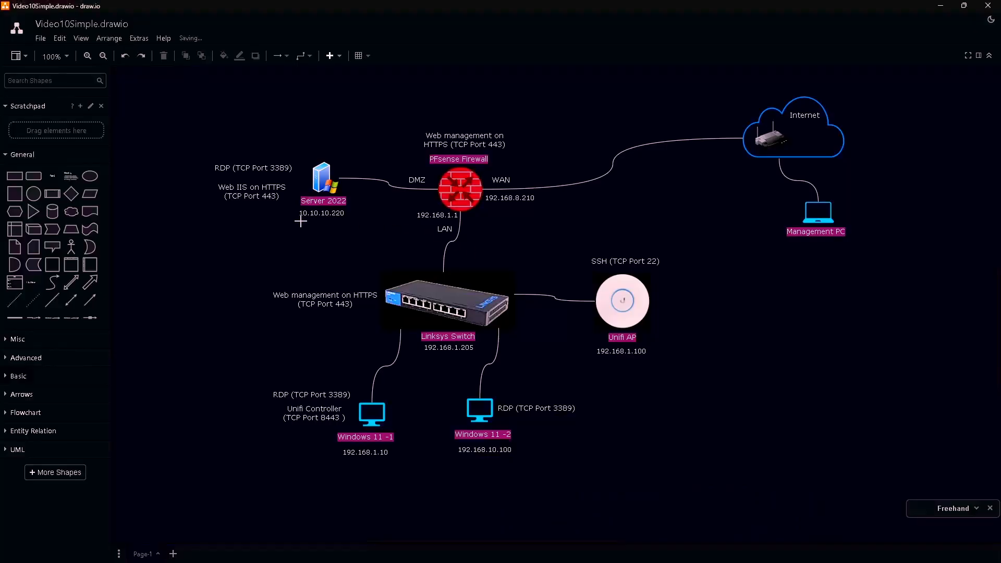
- Underline Server 2022's 10.10.10.220 address, RDP (TCP Port 3389) and Web IIS (TCP Port 443) notes
drag(300, 221, 365, 221)
drag(227, 178, 290, 175)
drag(224, 211, 289, 203)
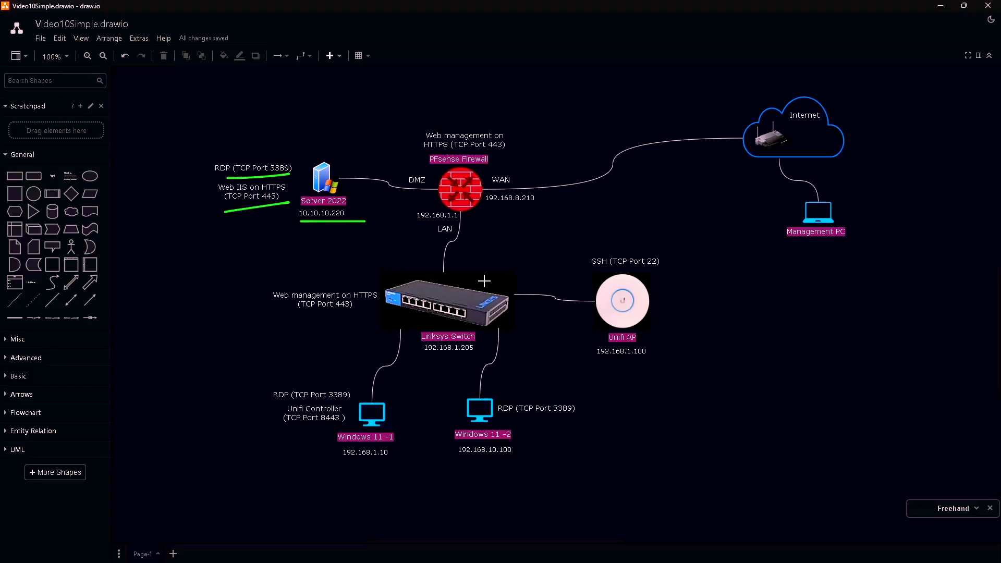
- Mark the Linksys Switch's 192.168.1.205 and HTTPS 443, plus Unifi AP's 192.168.1.100 and SSH 22
mouse_move(484, 281)
mouse_down()
mouse_move(446, 305)
mouse_move(467, 301)
mouse_up()
drag(421, 359, 475, 359)
drag(297, 317, 365, 309)
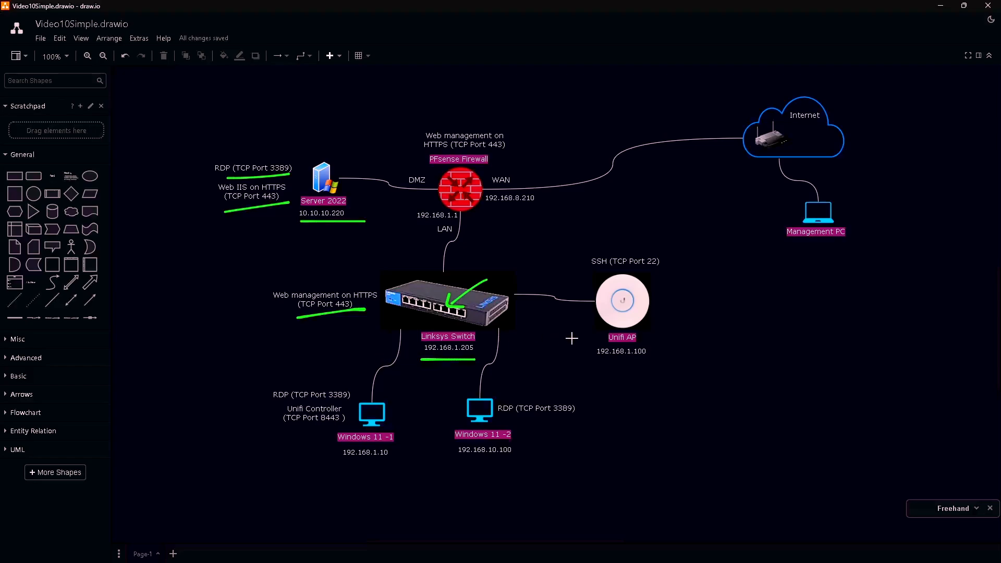
drag(594, 363, 671, 360)
drag(601, 271, 650, 270)
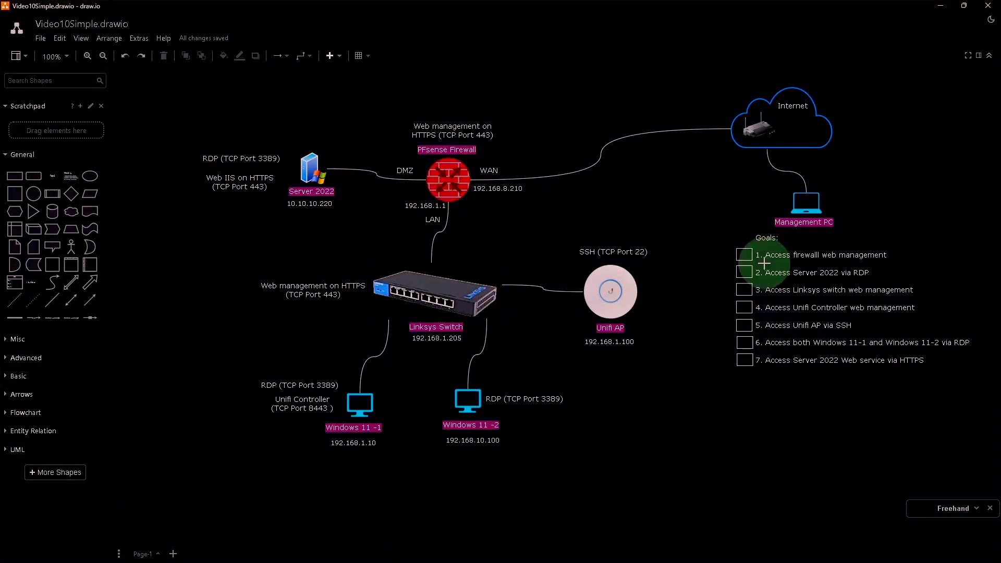
- Underline goal 1 with WAN 192.168.8.210 and firewall HTTPS 443, bracket goals 2-7, then undo
drag(762, 263, 895, 263)
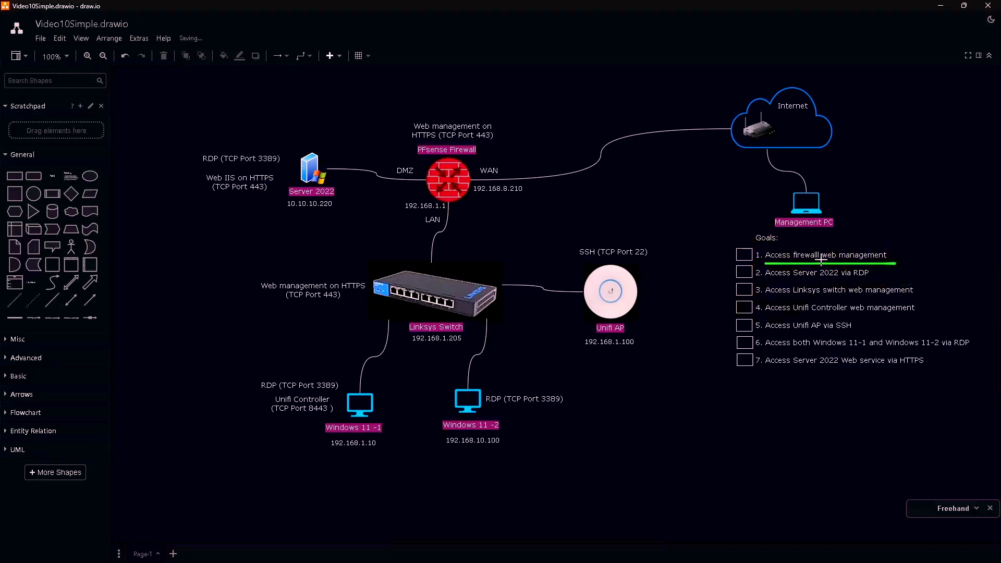
drag(475, 196, 524, 197)
drag(410, 139, 494, 140)
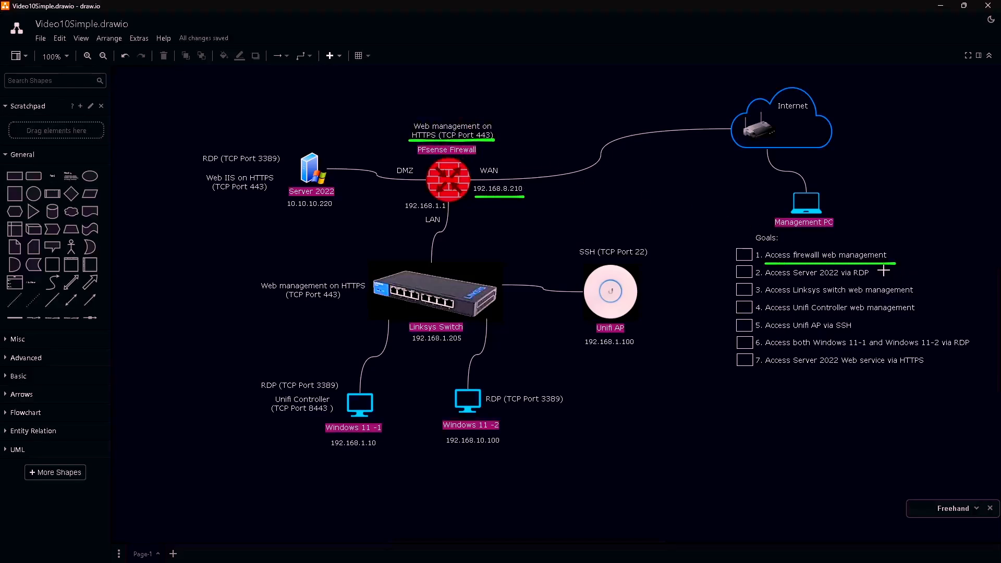
mouse_move(882, 271)
mouse_down()
mouse_move(964, 272)
mouse_move(975, 359)
mouse_move(938, 364)
mouse_up()
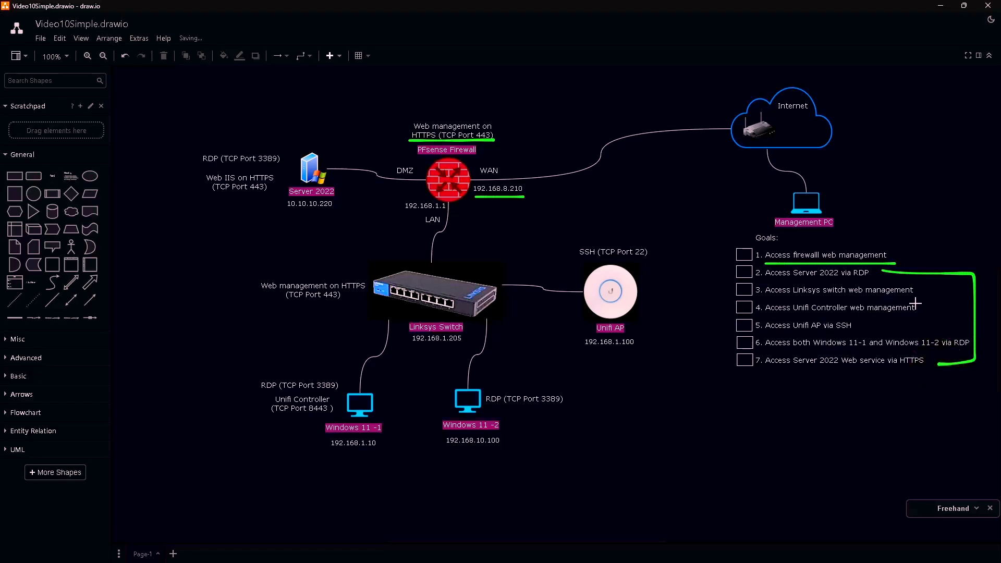
key(ctrl+z)
- Underline goal 2 with Server 2022's 10.10.10.220 address and RDP (TCP Port 3389) label
drag(766, 282, 876, 280)
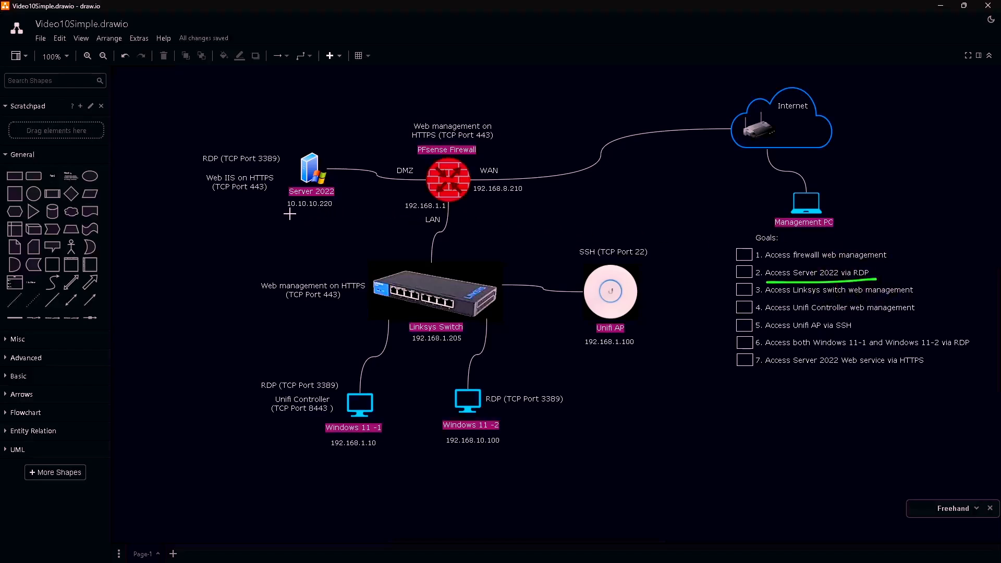
drag(290, 214, 338, 211)
drag(219, 165, 281, 165)
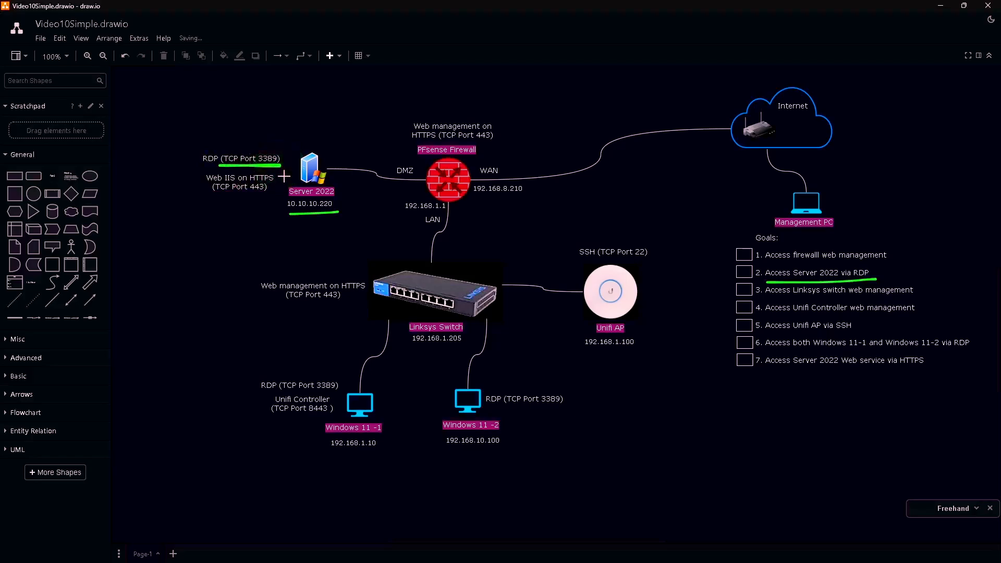
- Mark goal 3, the Linksys switch, its 192.168.1.205 and port 443, firewall HTTPS; underline goal 4
drag(766, 298, 917, 297)
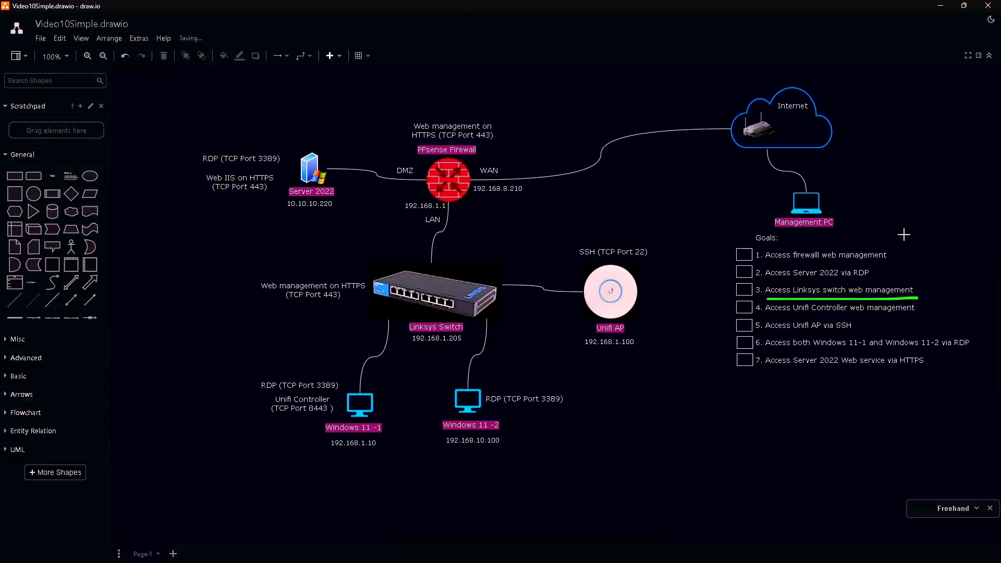
mouse_move(484, 255)
mouse_down()
mouse_move(437, 288)
mouse_move(454, 291)
mouse_up()
drag(411, 350, 465, 346)
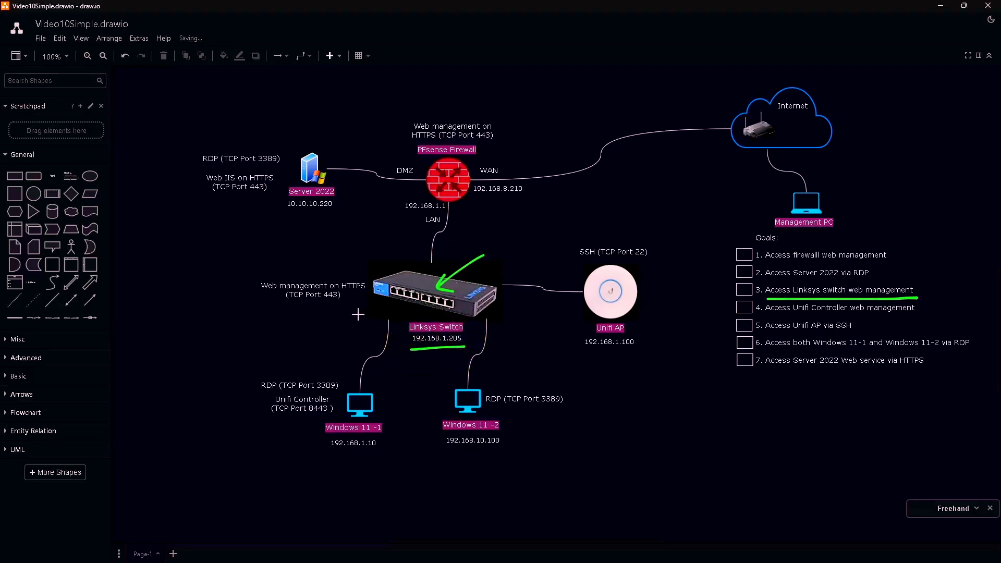
drag(275, 306, 356, 302)
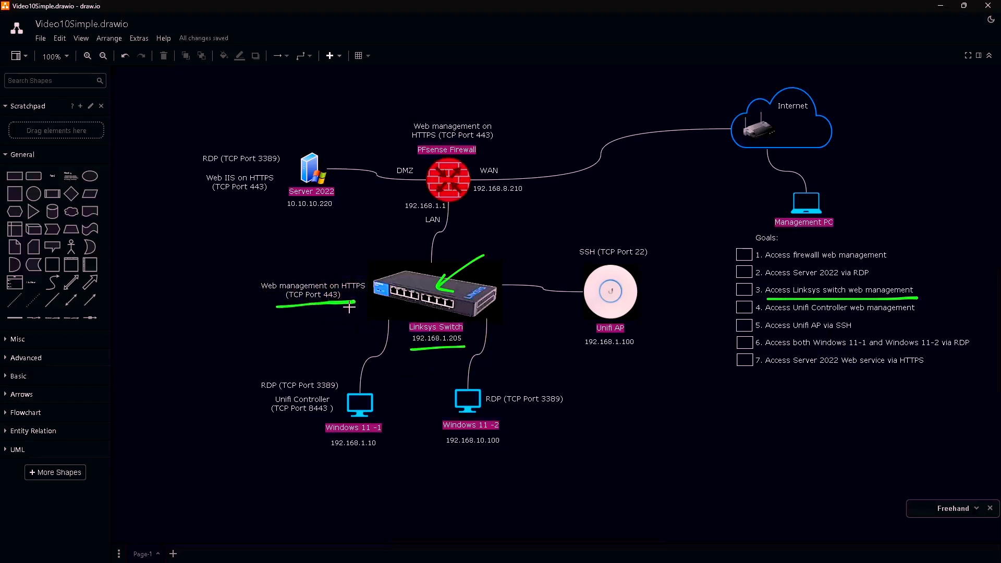
drag(414, 139, 500, 142)
drag(765, 319, 907, 314)
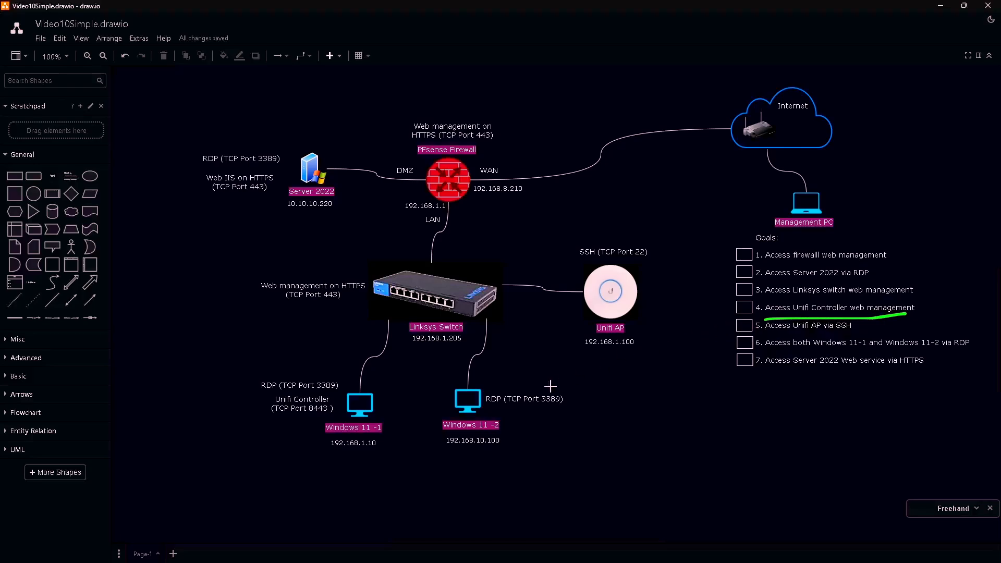
- Underline Windows 11-1's 192.168.1.10 and the Unifi Controller TCP Port 8443 label, then clear them
drag(321, 452, 378, 452)
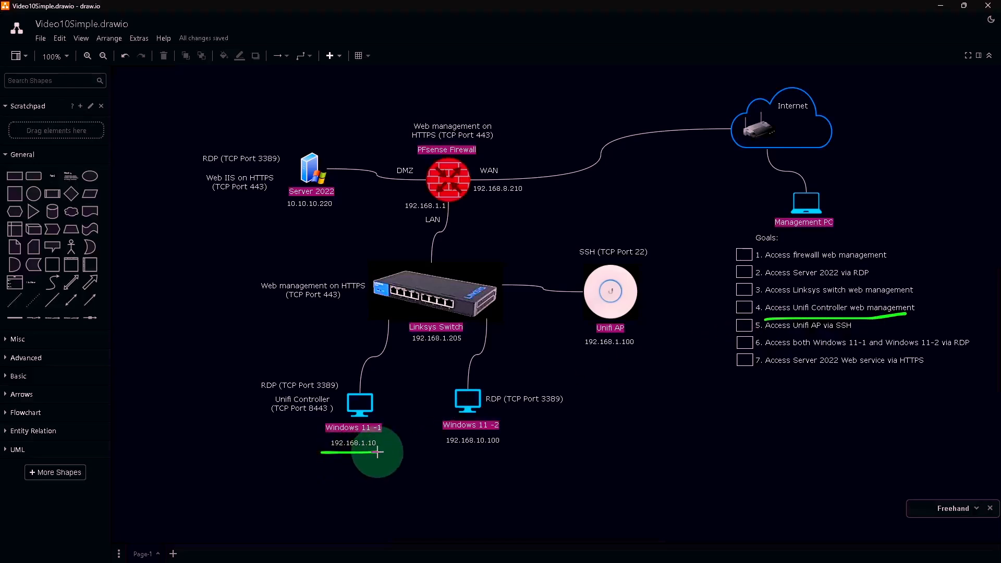
drag(275, 418, 332, 412)
key(ctrl+z)
key(ctrl+z)
key(ctrl+z)
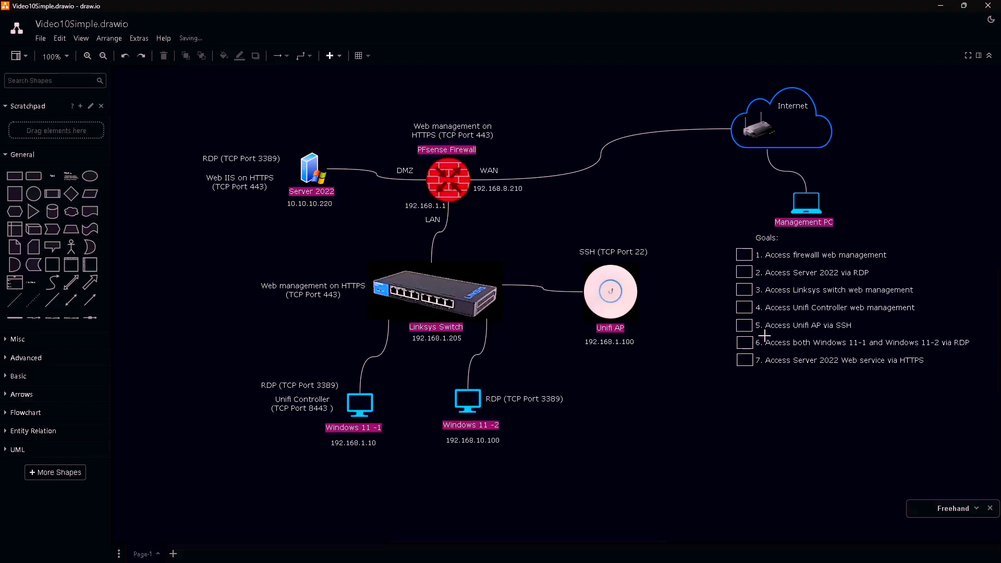
- Underline goal 5 with Unifi AP 192.168.1.100 and SSH (TCP Port 22), then clear the marks
drag(764, 335, 853, 335)
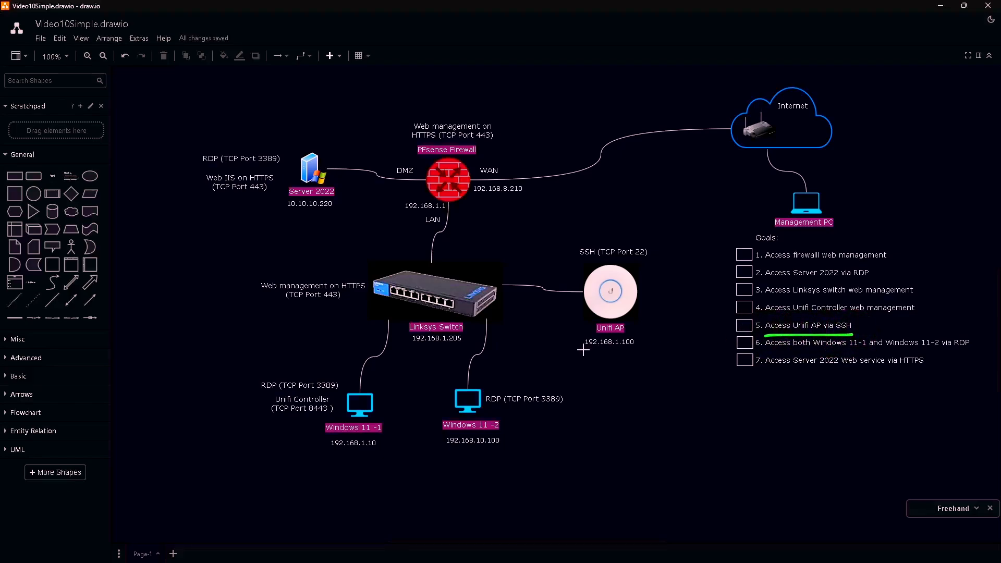
drag(582, 350, 650, 349)
drag(584, 259, 651, 258)
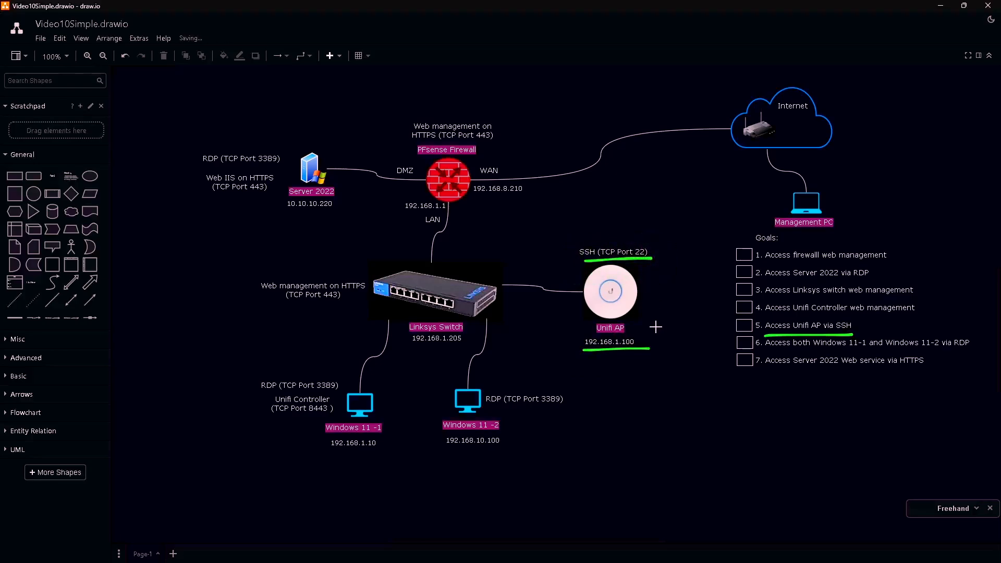
key(ctrl+z)
key(ctrl+z)
key(ctrl+z)
- Underline goal 6 with both Windows PCs' and Server 2022's addresses and RDP 3389 labels, then clear
drag(766, 351, 969, 351)
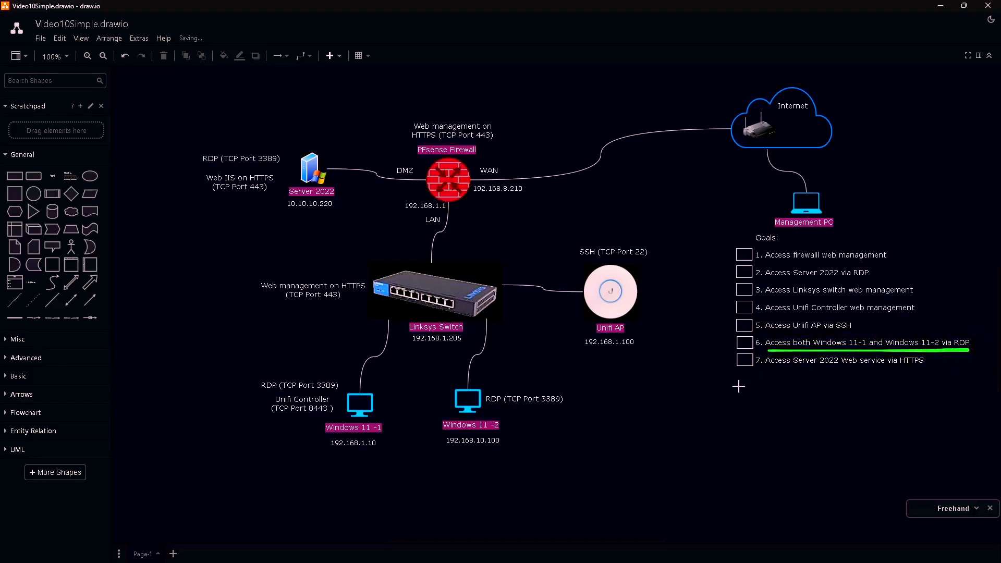
drag(330, 458, 375, 450)
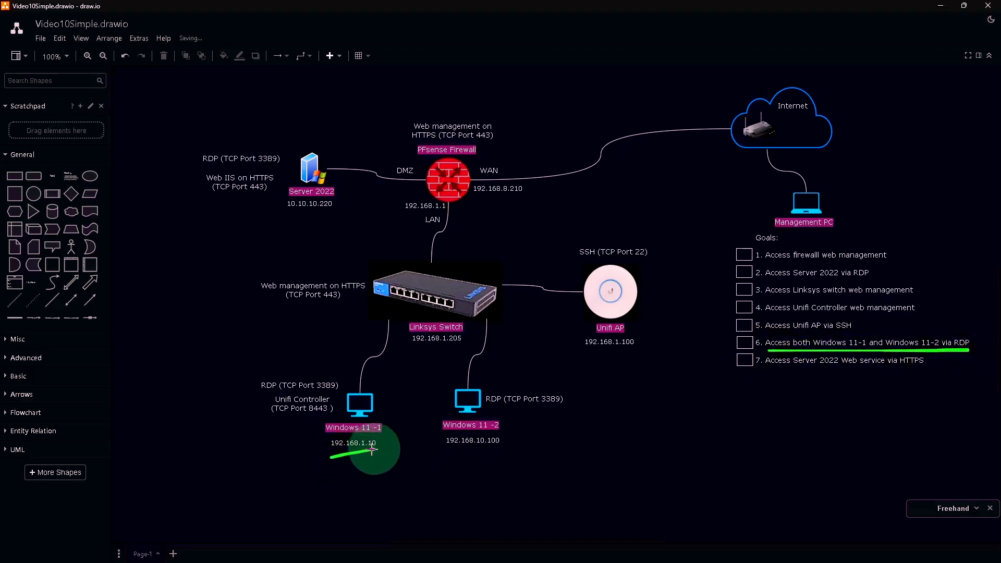
drag(280, 392, 331, 391)
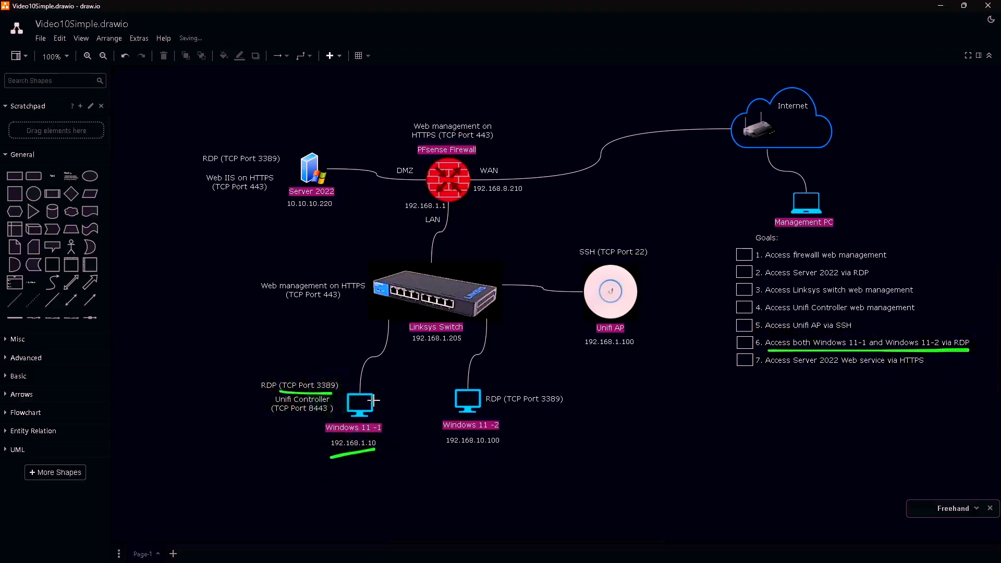
drag(447, 449, 502, 445)
drag(487, 403, 567, 405)
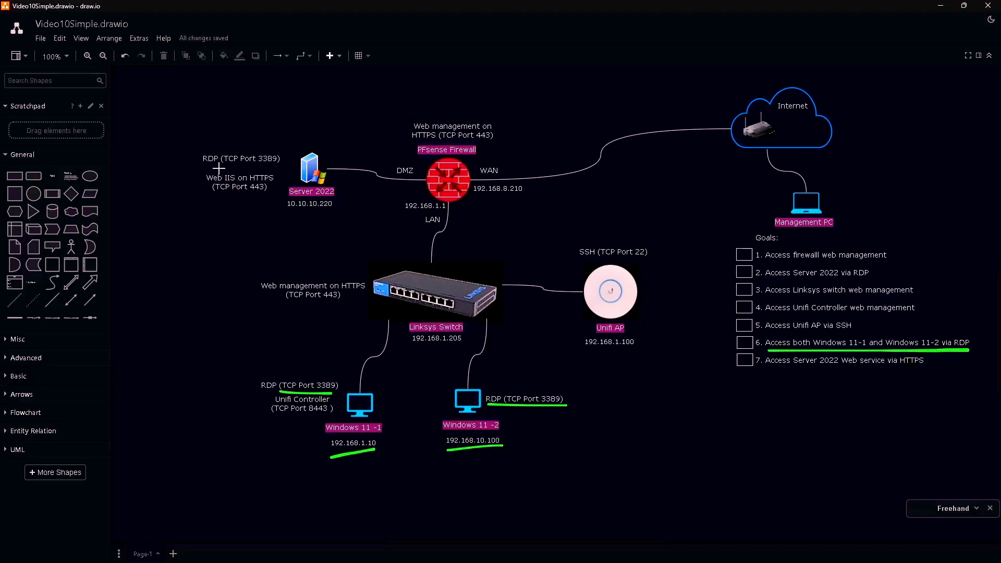
drag(218, 168, 279, 167)
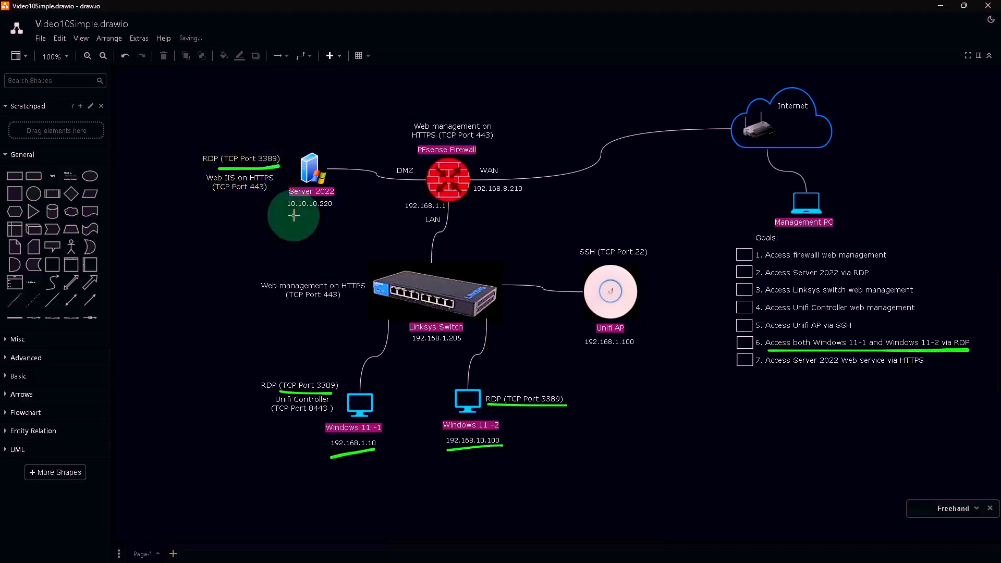
drag(293, 215, 332, 211)
key(ctrl+z)
key(ctrl+z)
key(ctrl+z)
key(ctrl+z)
key(ctrl+z)
key(ctrl+z)
key(ctrl+z)
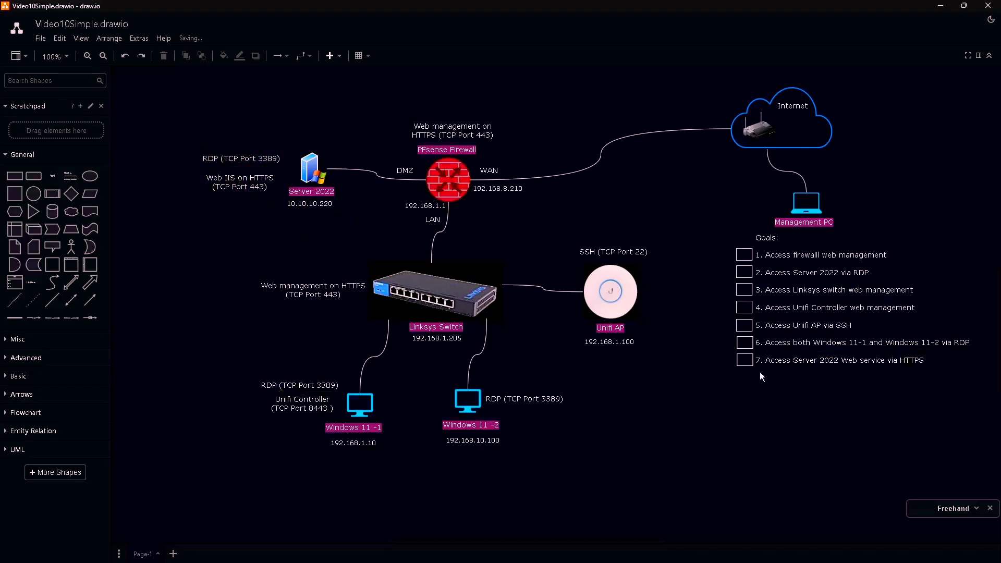
- Underline goal 7 with Server 2022's 10.10.10.220 and the Web IIS on HTTPS label
drag(914, 370, 923, 370)
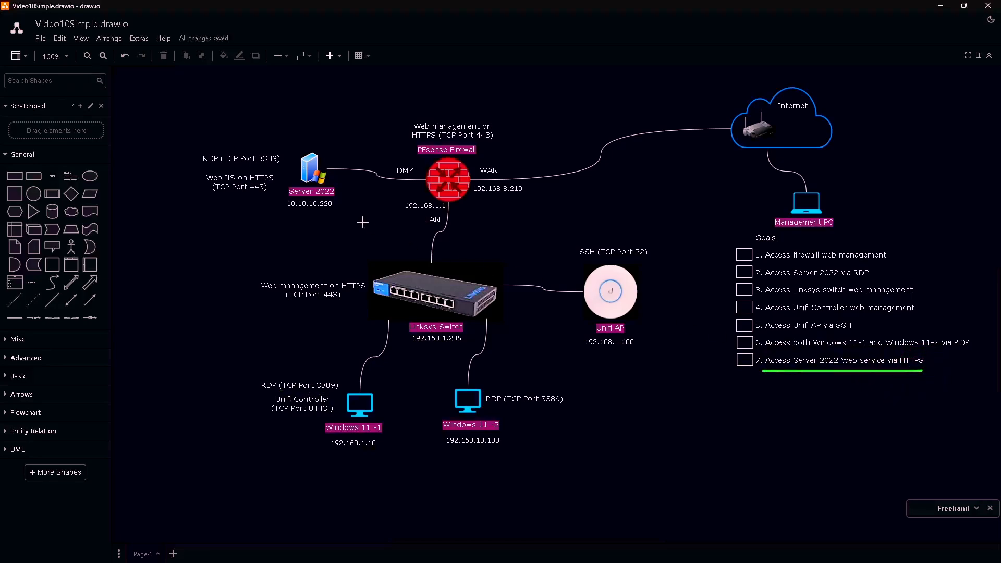
drag(282, 214, 342, 212)
drag(200, 195, 276, 190)
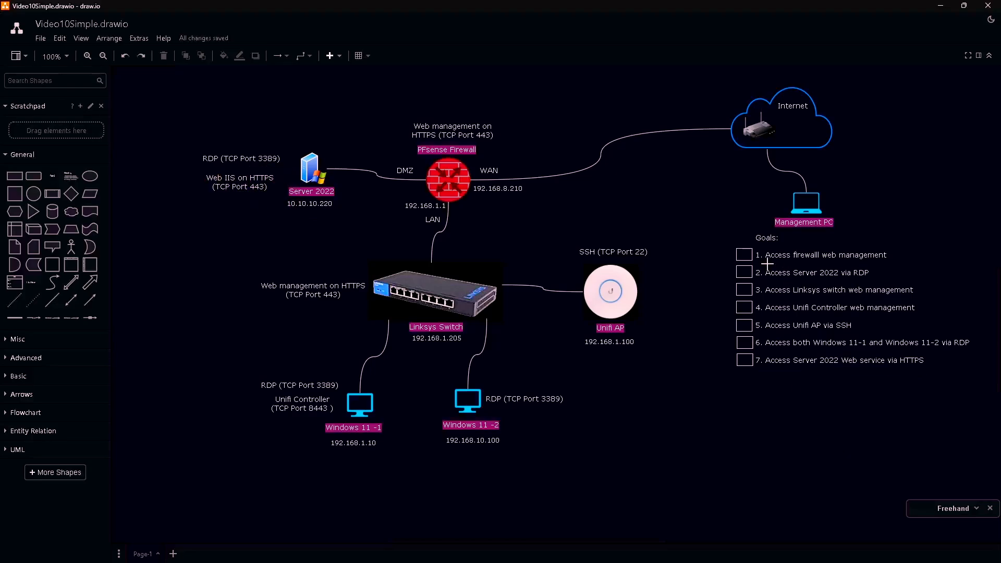
- Underline goal 1, the WAN address 192.168.8.210 and the firewall's HTTPS (TCP Port 443) label
drag(765, 263, 888, 261)
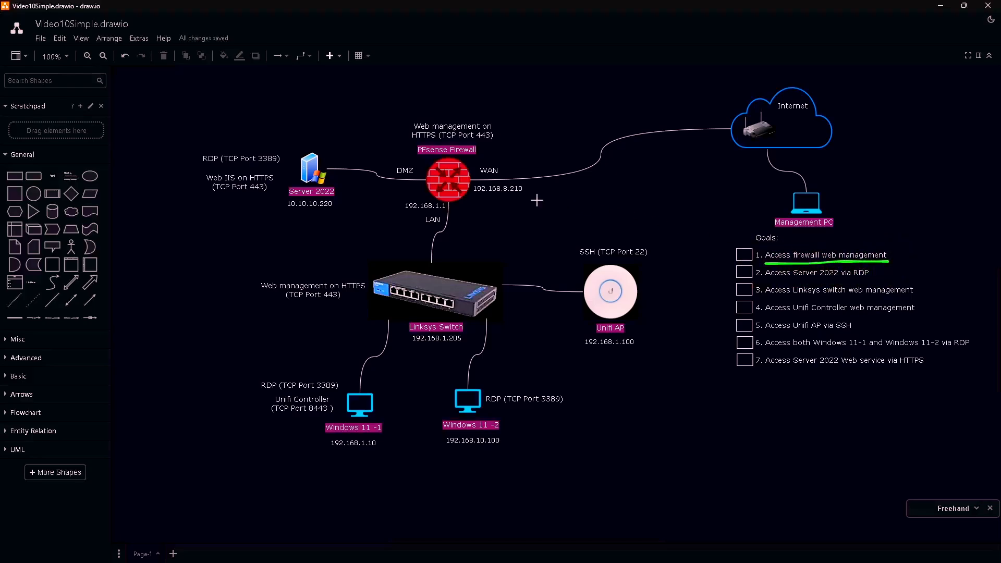
drag(475, 197, 537, 196)
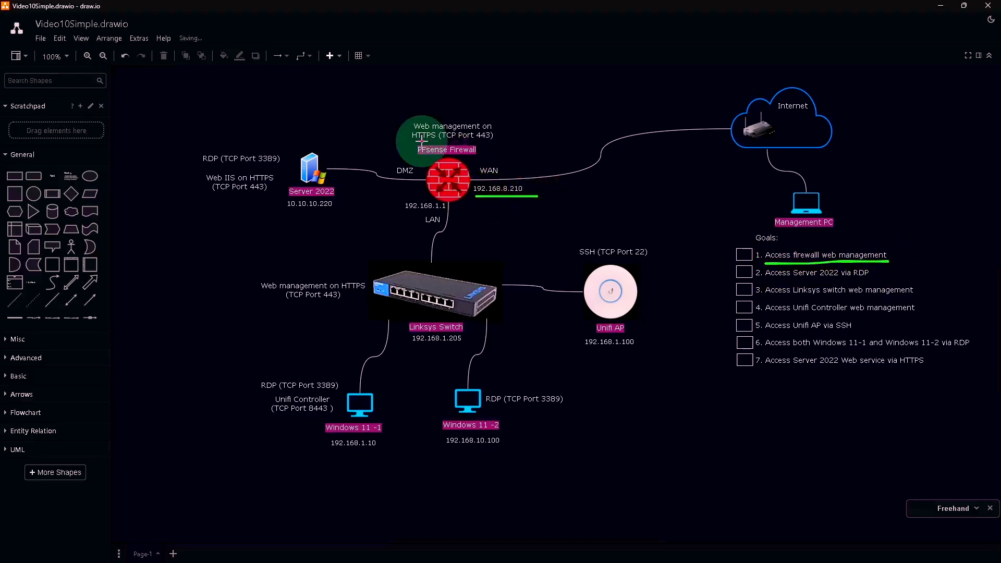
drag(422, 141, 496, 140)
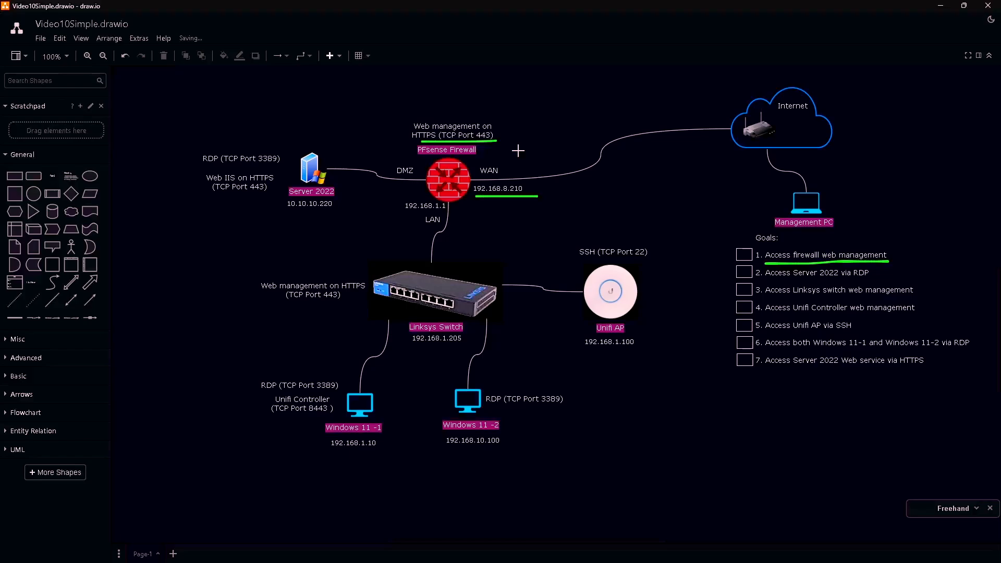
key(alt+Tab)
text(https)
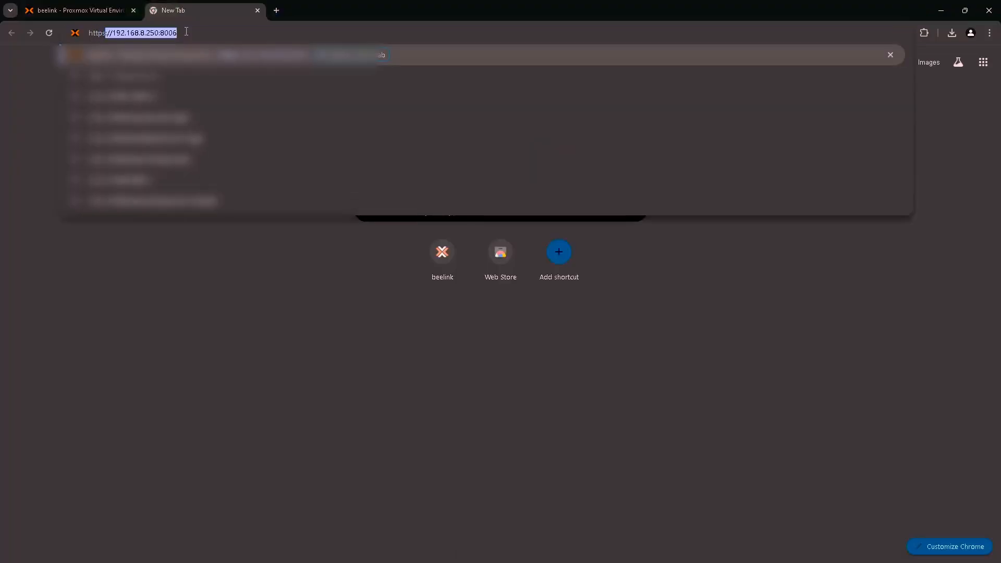
text(://19)
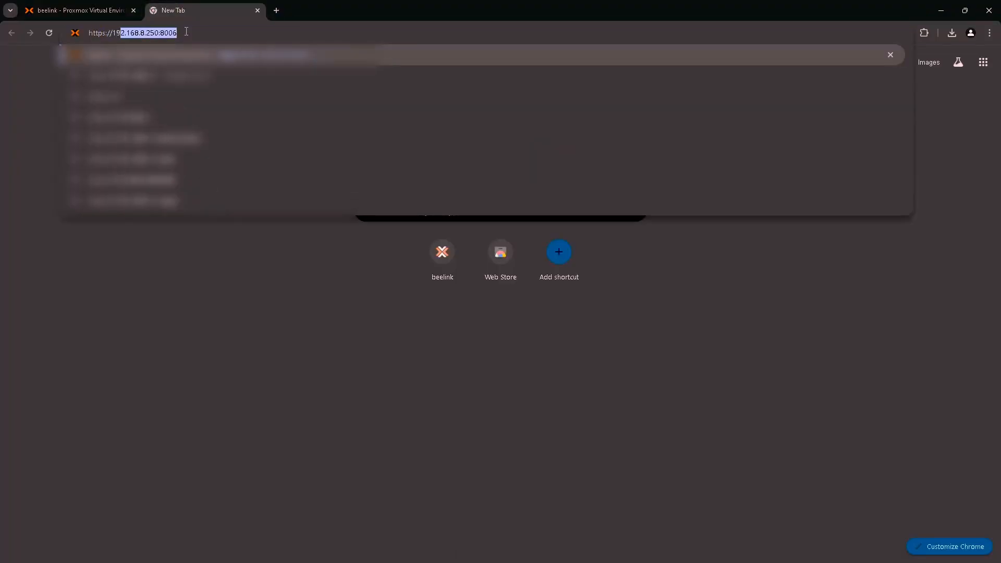
text(2.168.)
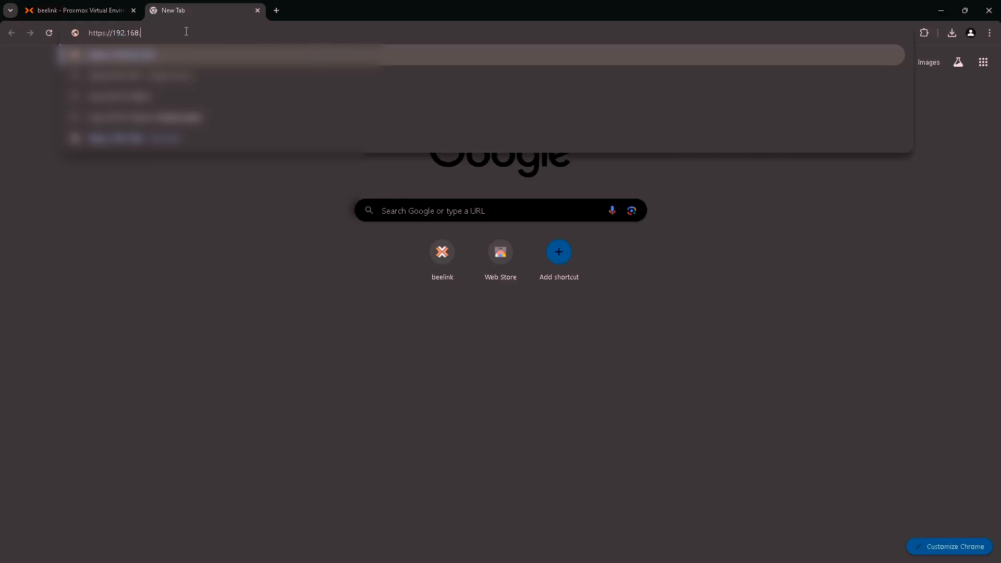
text(8.210)
key(Return)
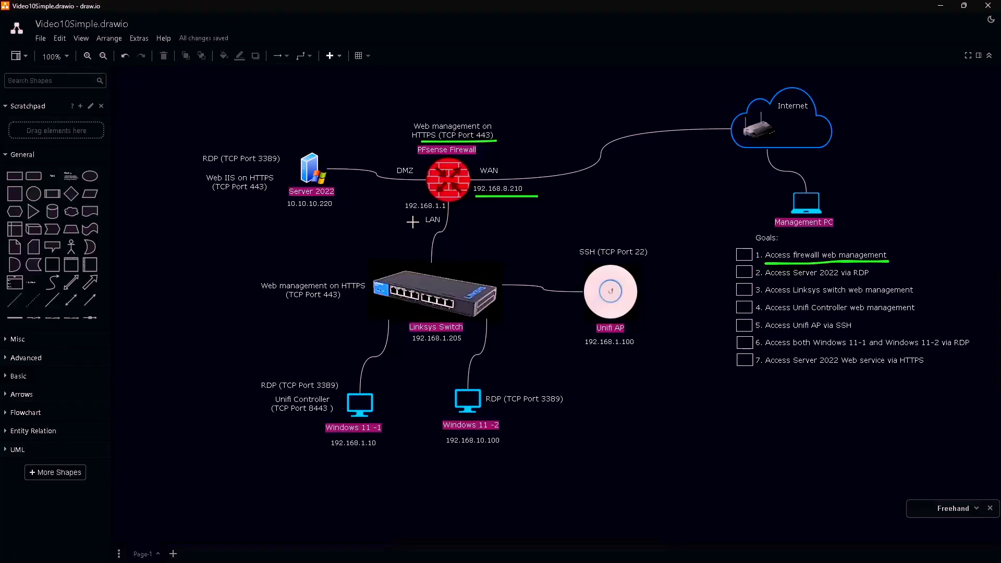
mouse_move(392, 235)
mouse_down()
mouse_move(423, 214)
mouse_move(420, 224)
mouse_up()
- Underline 192.168.1.10 and draw a green path from Windows 11-1 through the switch to the LAN link
drag(306, 457, 383, 454)
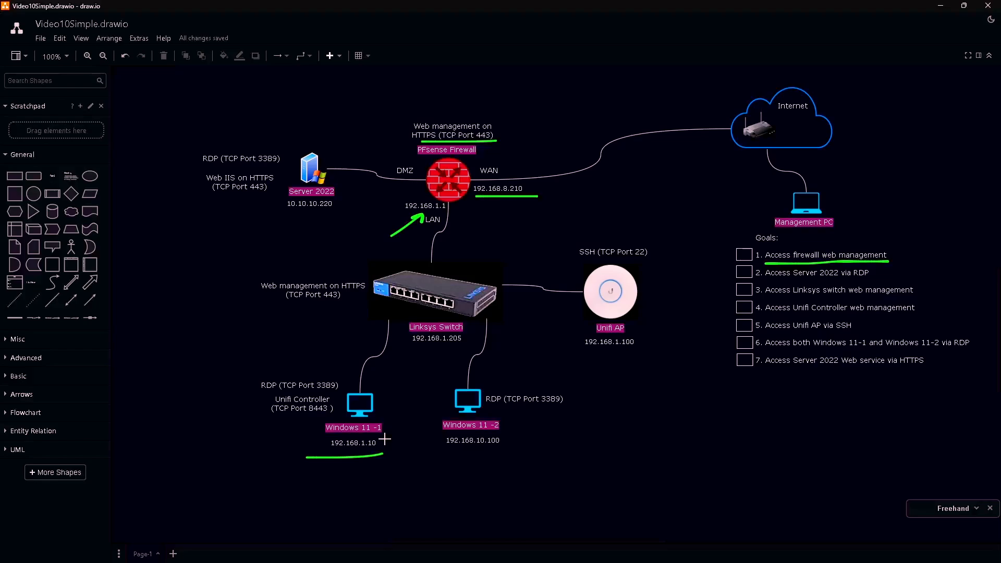
mouse_move(358, 416)
mouse_down()
mouse_move(351, 335)
mouse_move(404, 286)
mouse_move(436, 226)
mouse_move(426, 234)
mouse_move(443, 232)
mouse_up()
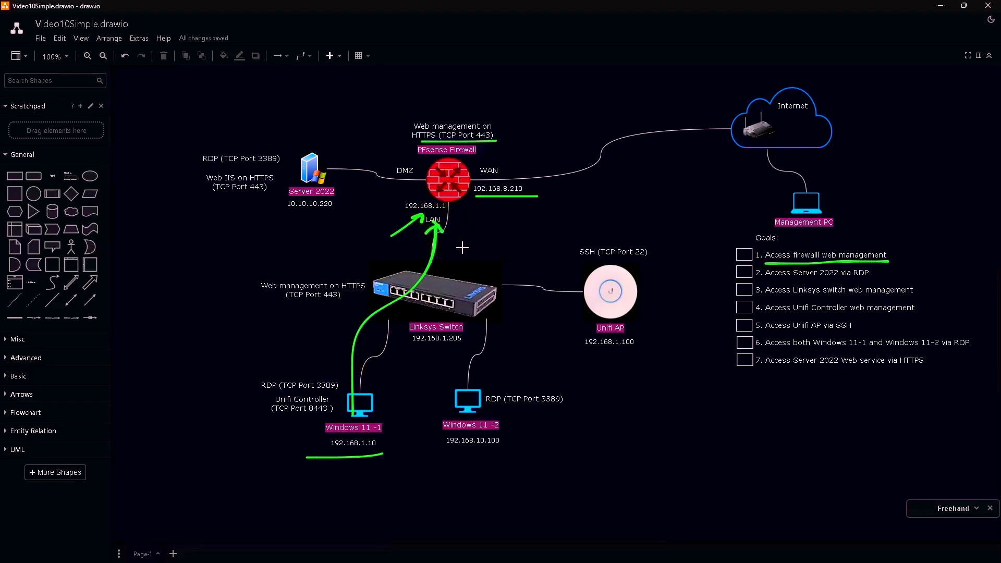
key(alt+Tab)
click(93, 10)
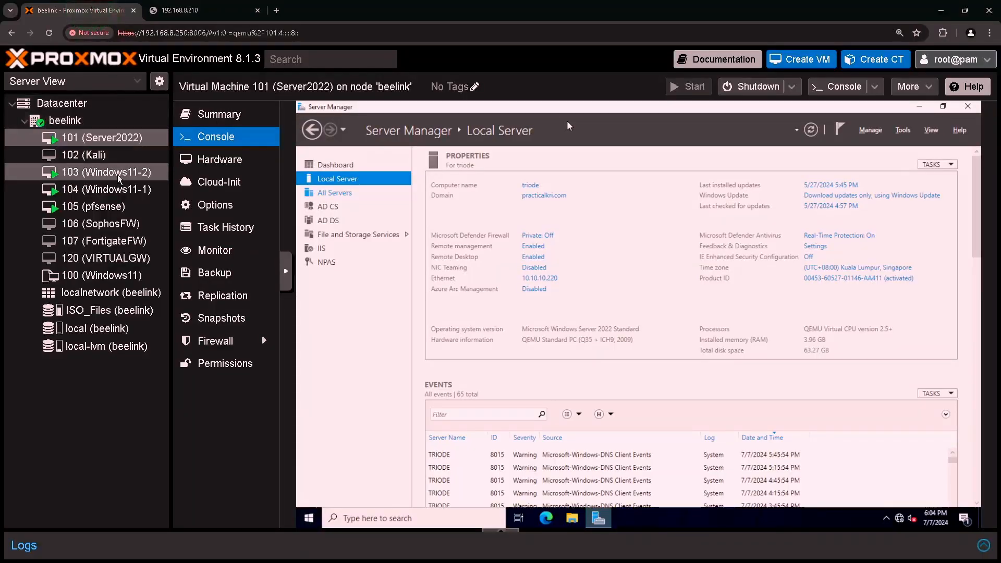
click(123, 193)
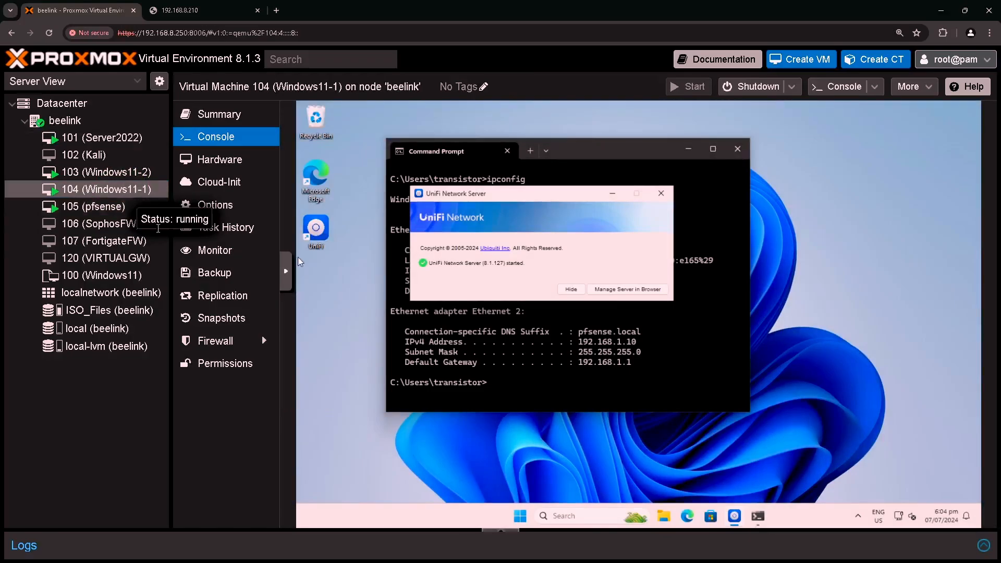
click(687, 516)
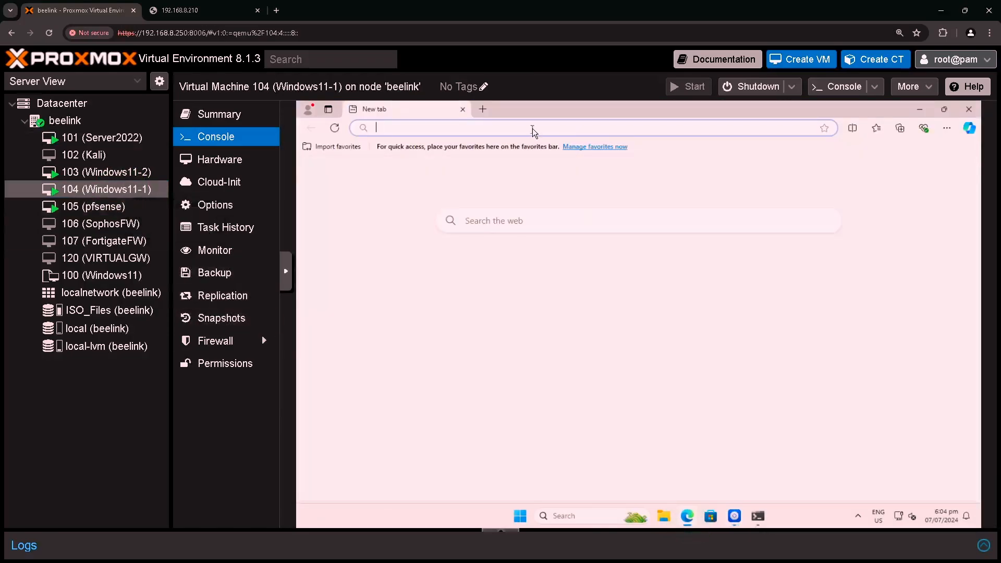
text(https:/)
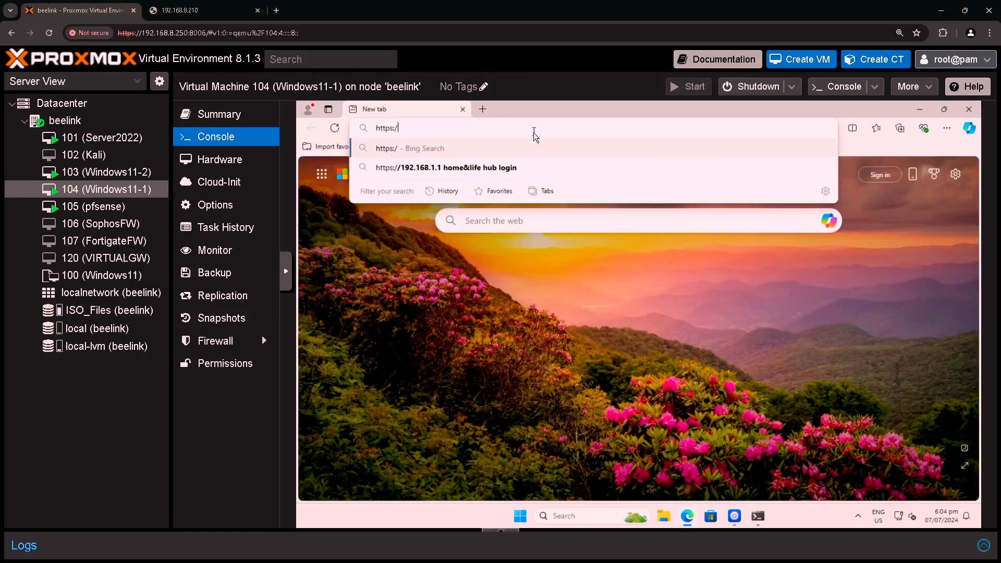
text(/192.)
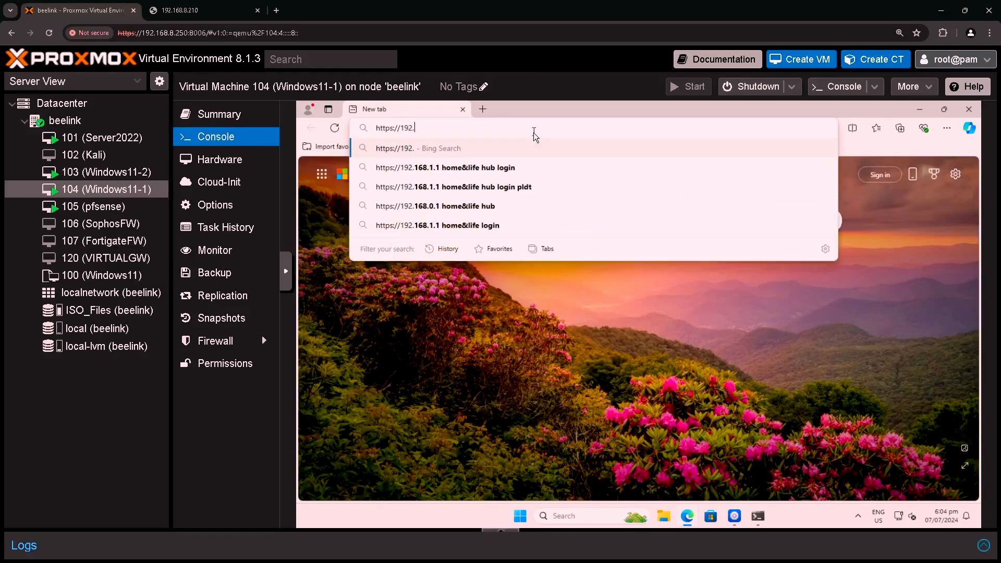
text(168.)
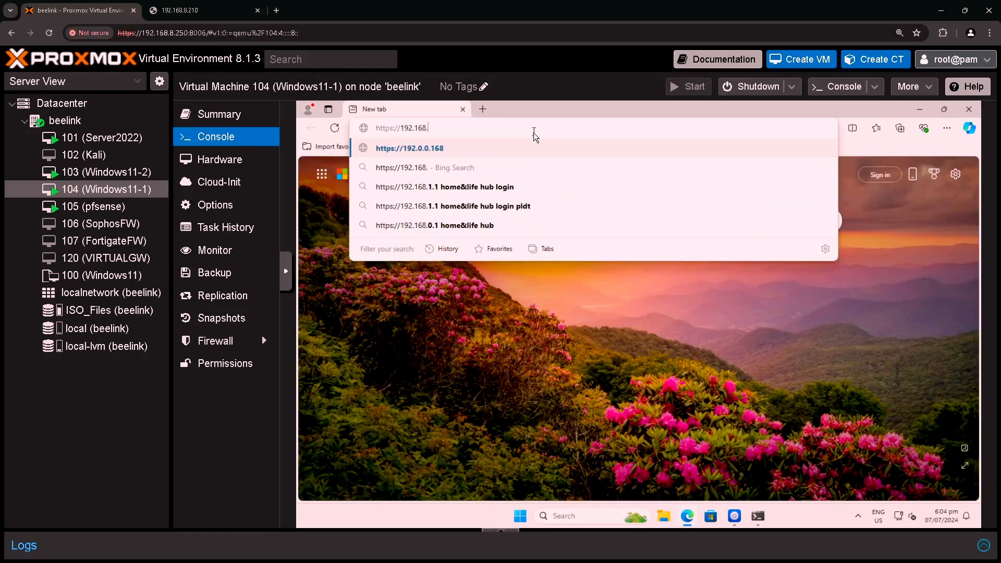
text(1.1)
key(Return)
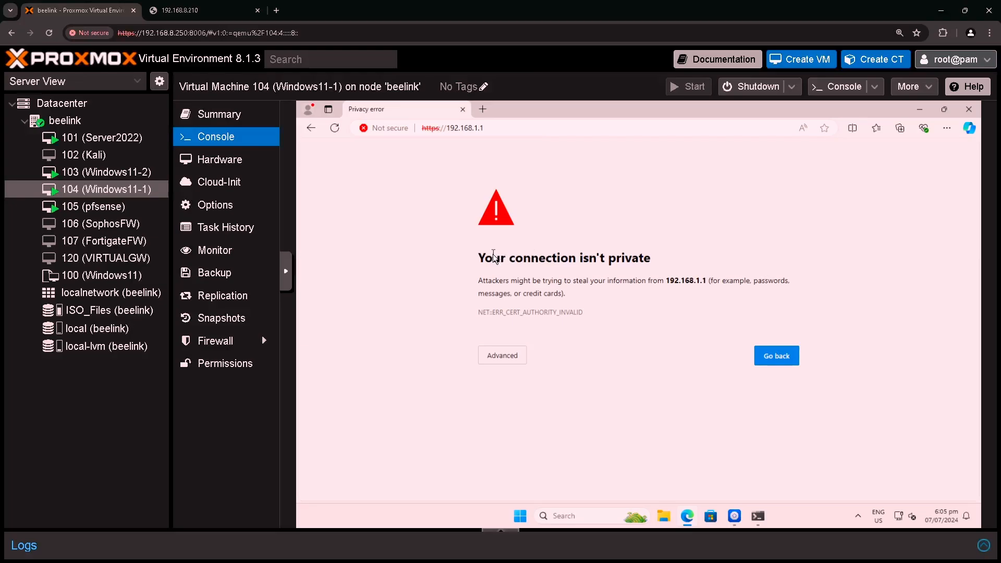
- Bypass the certificate warning and sign in to pfSense as admin with the account password
click(508, 358)
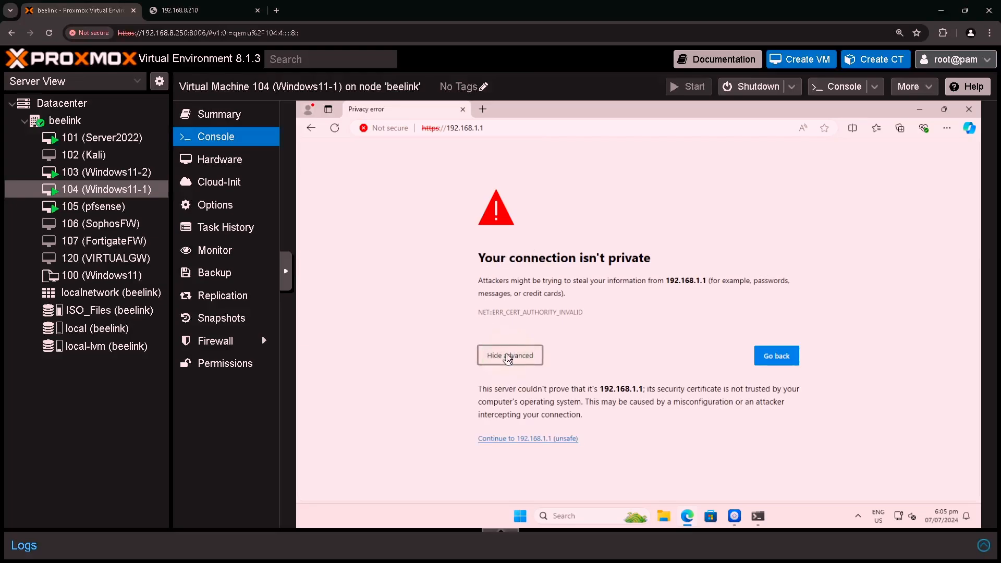
click(527, 439)
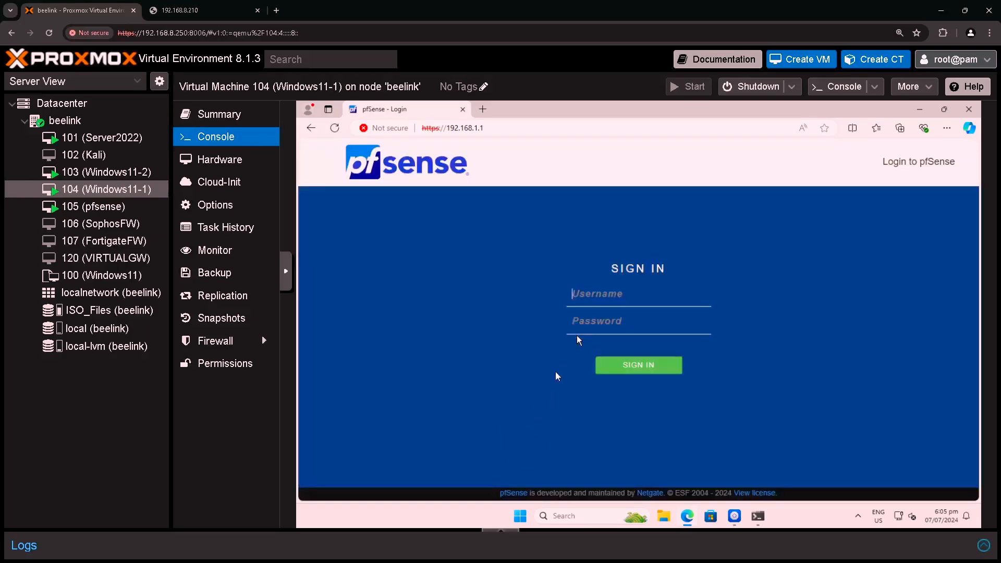
click(604, 299)
text(admin)
key(Tab)
text(p)
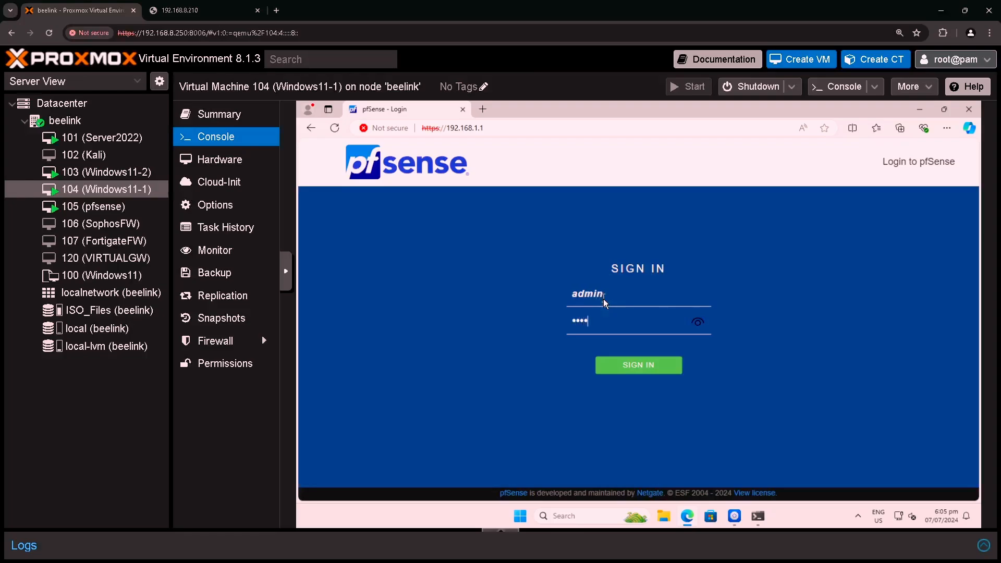
key(Return)
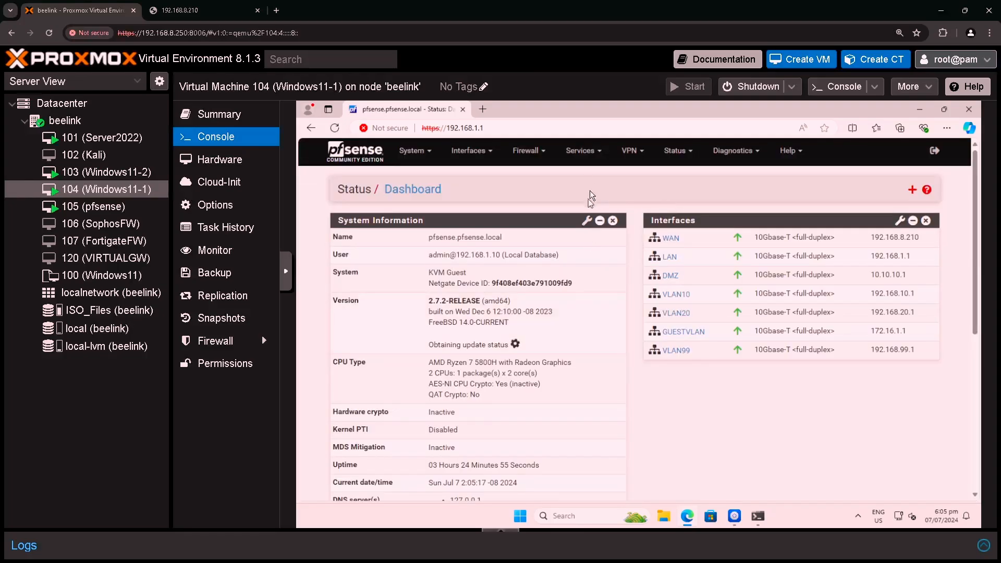
- Review the WAN and LAN rules under Firewall > Rules, then add a new WAN rule
click(540, 152)
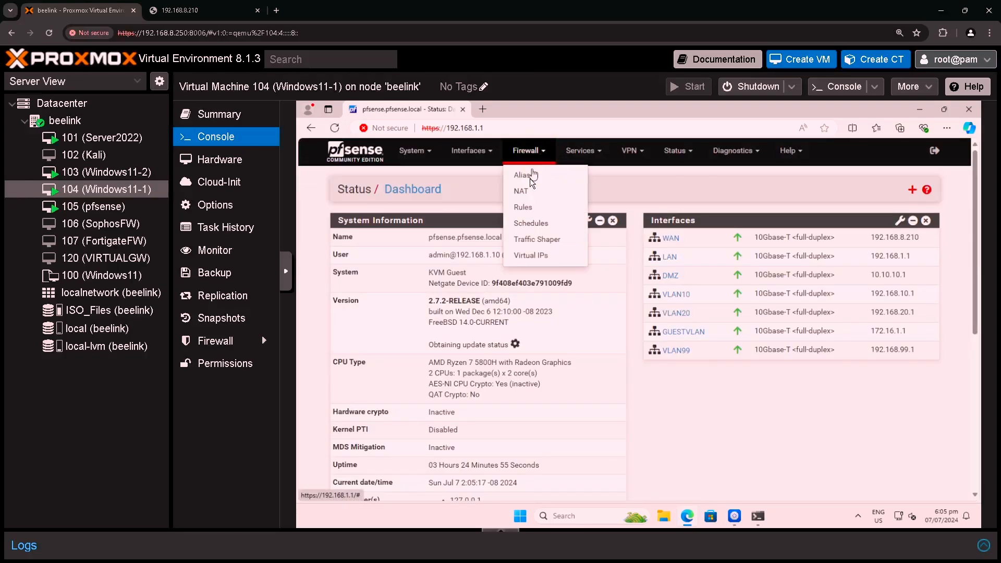
click(522, 208)
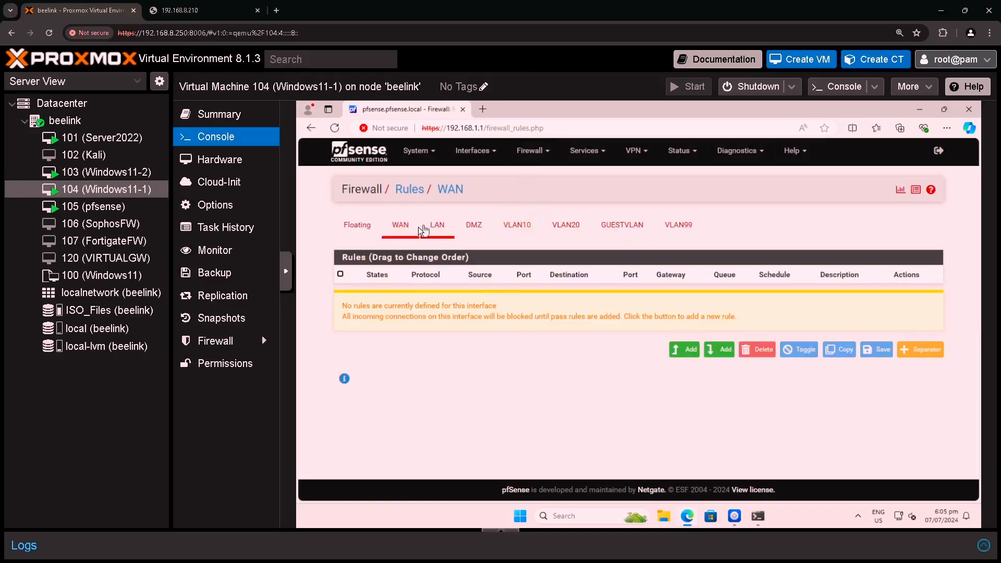
click(394, 235)
click(437, 226)
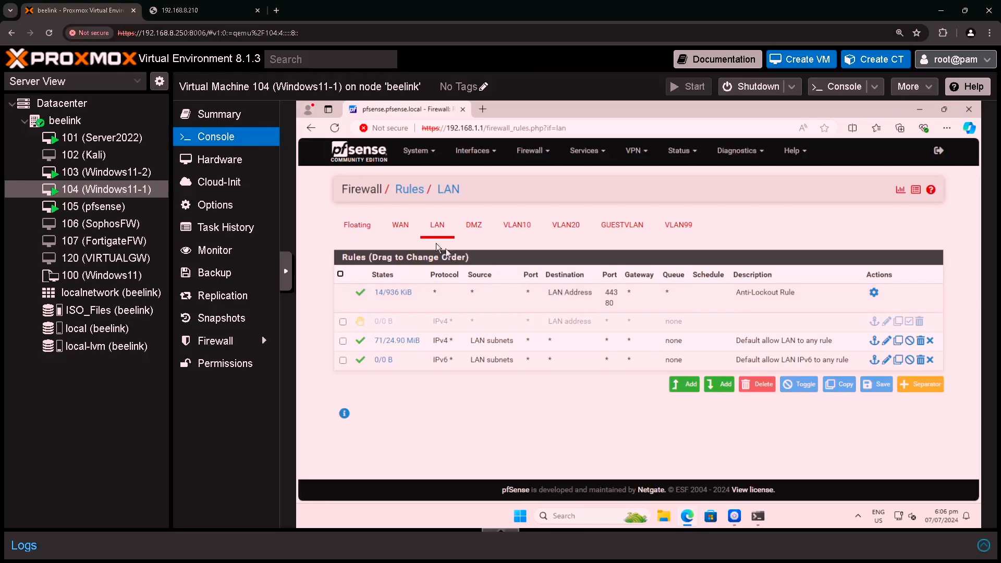
click(401, 227)
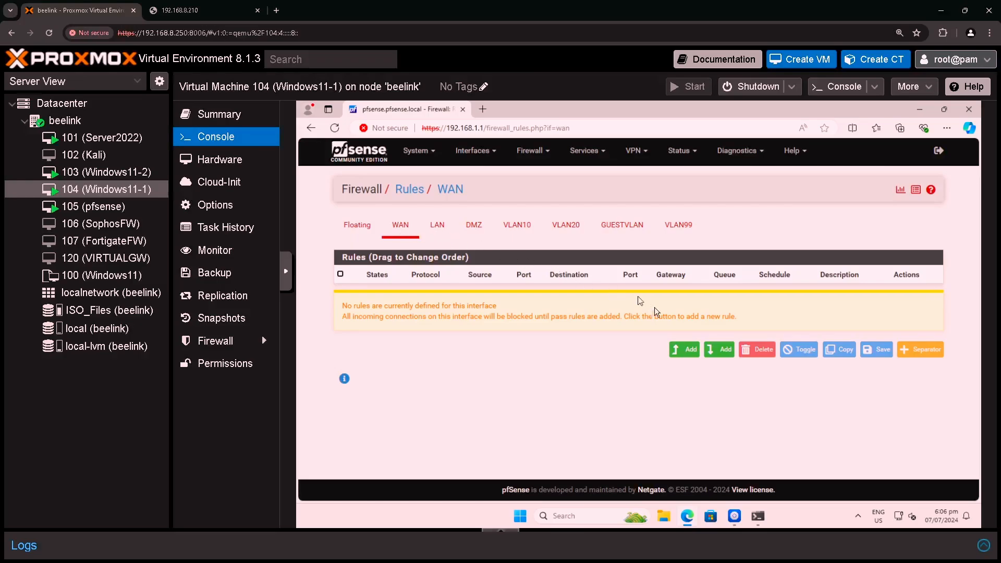
click(682, 356)
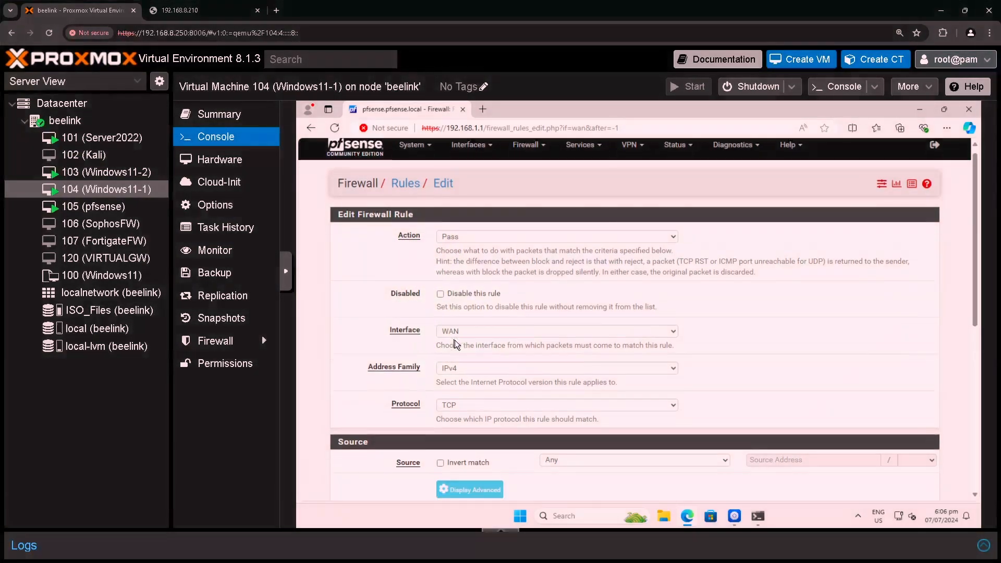
- Set the rule's destination to WAN address with destination port HTTPS (443)
scroll(456, 341, down, 1)
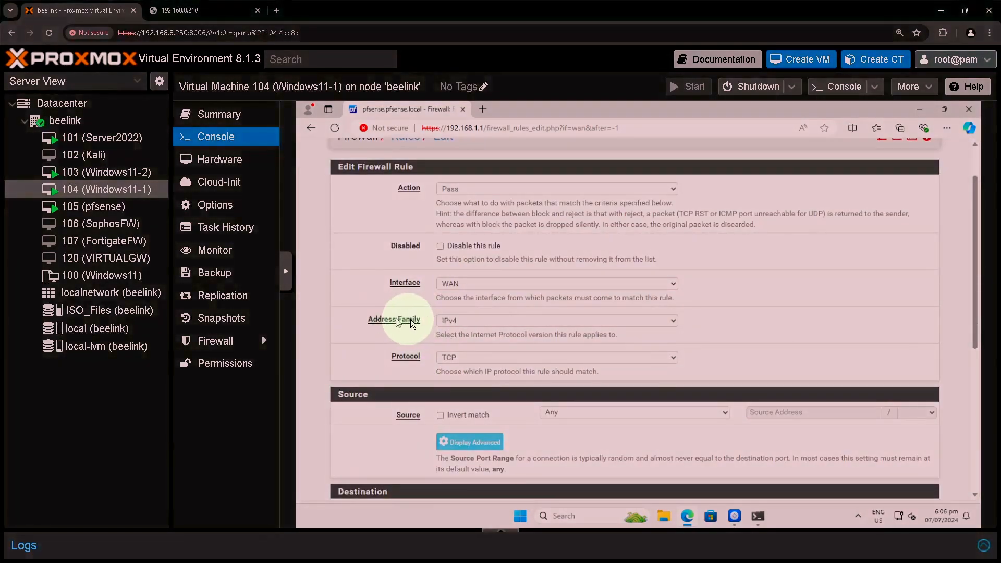
scroll(439, 321, down, 1)
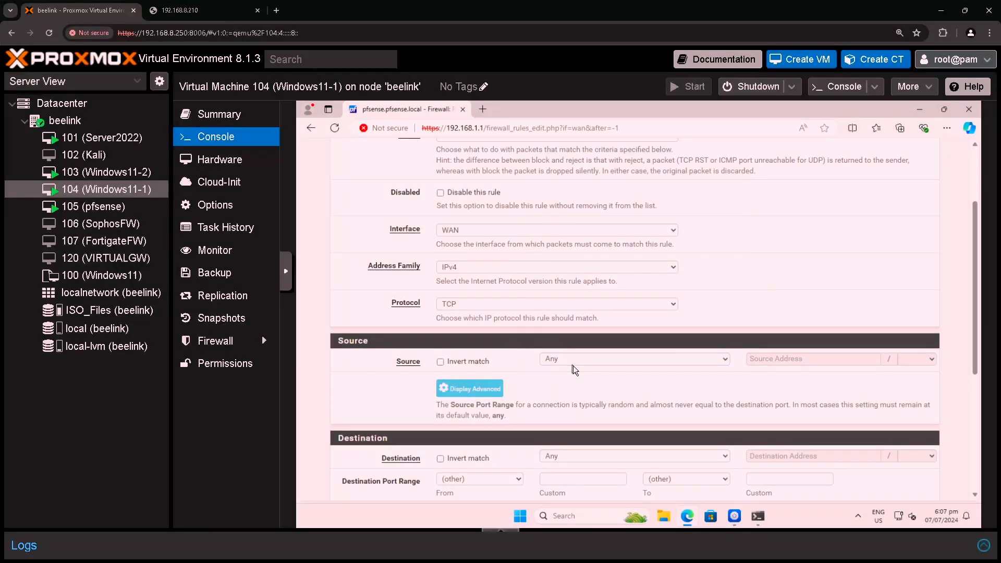
scroll(574, 370, down, 2)
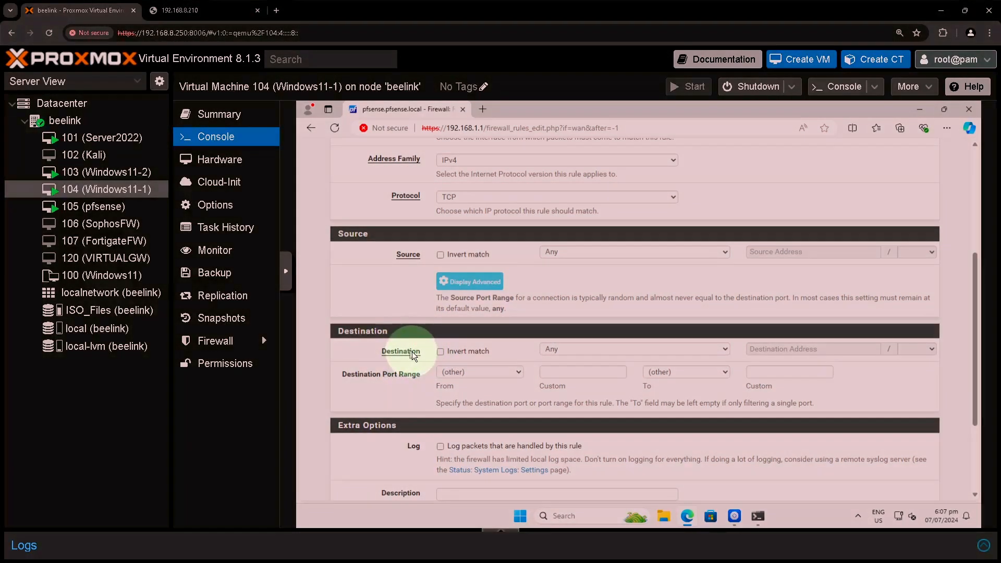
click(649, 351)
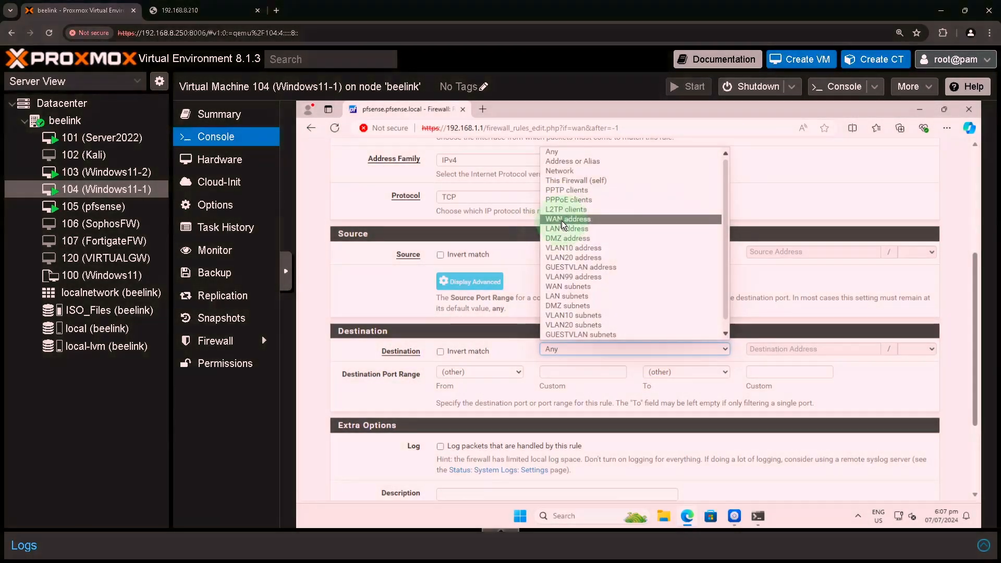
click(562, 221)
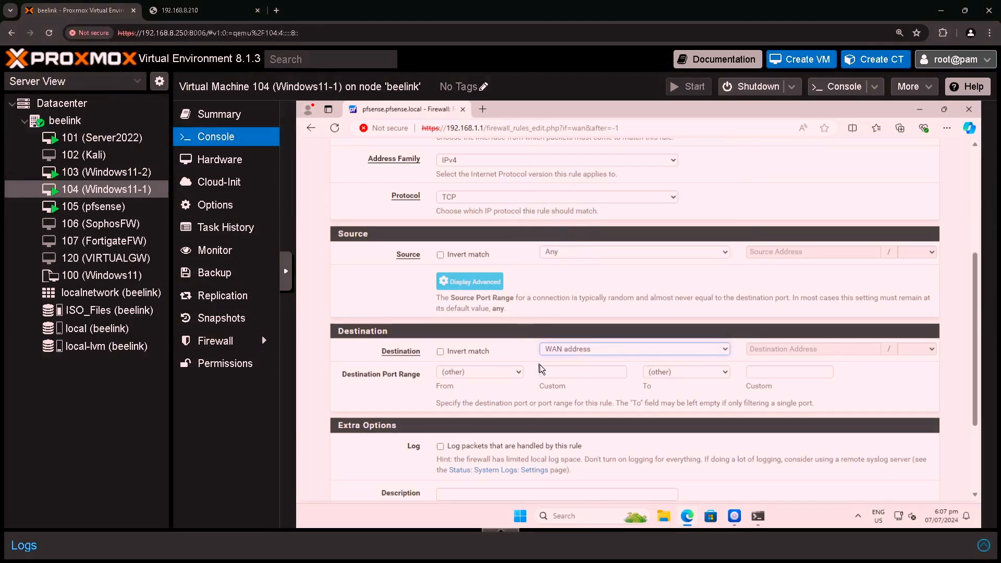
scroll(565, 347, down, 1)
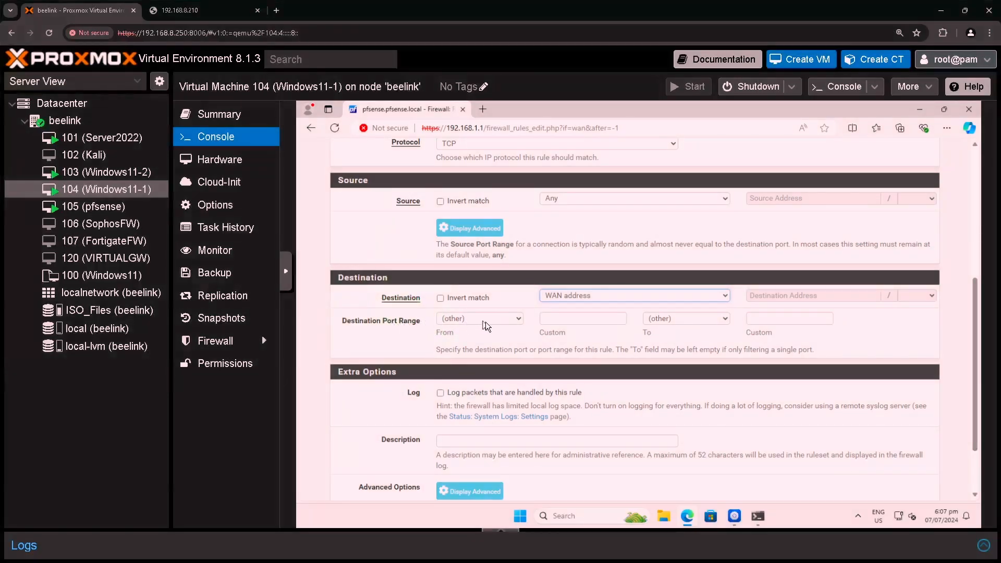
click(488, 325)
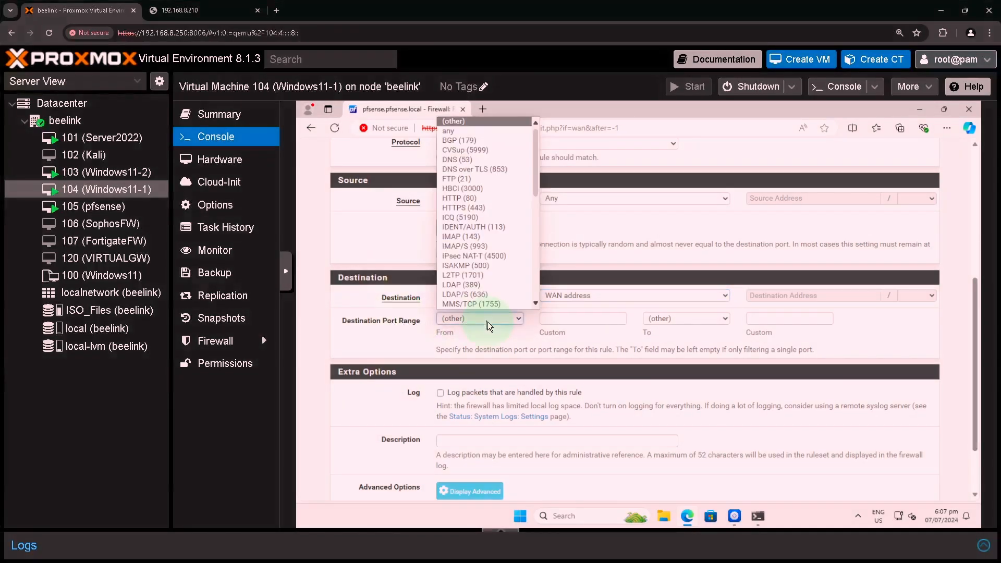
click(479, 208)
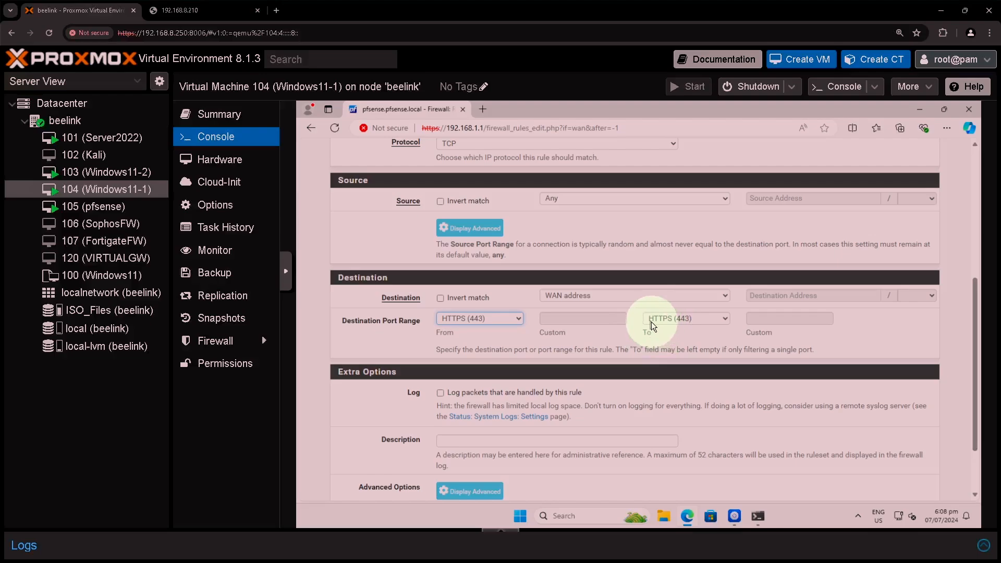
- Describe the rule as 'Firewall web managemen', save it and apply the changes
scroll(472, 430, down, 1)
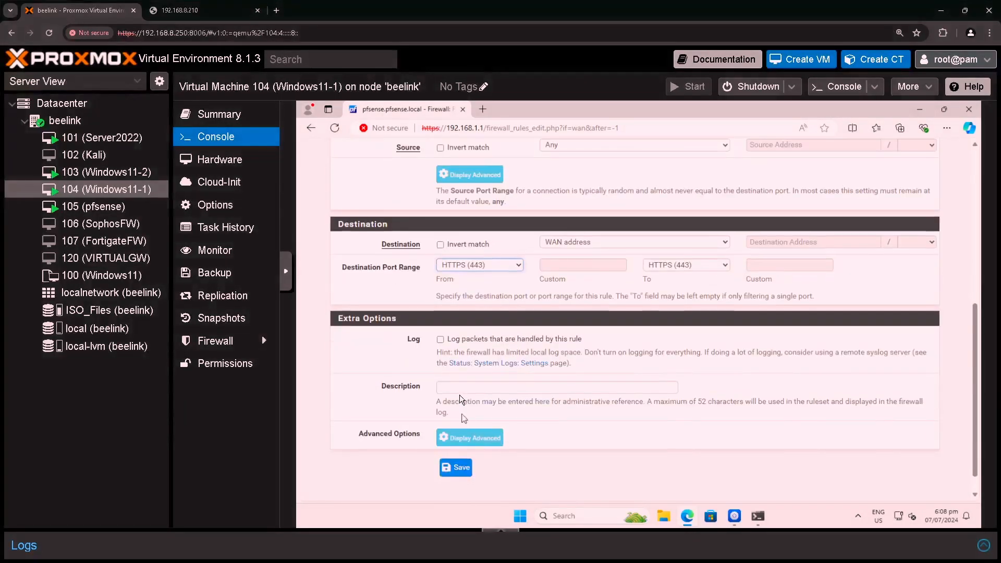
click(463, 388)
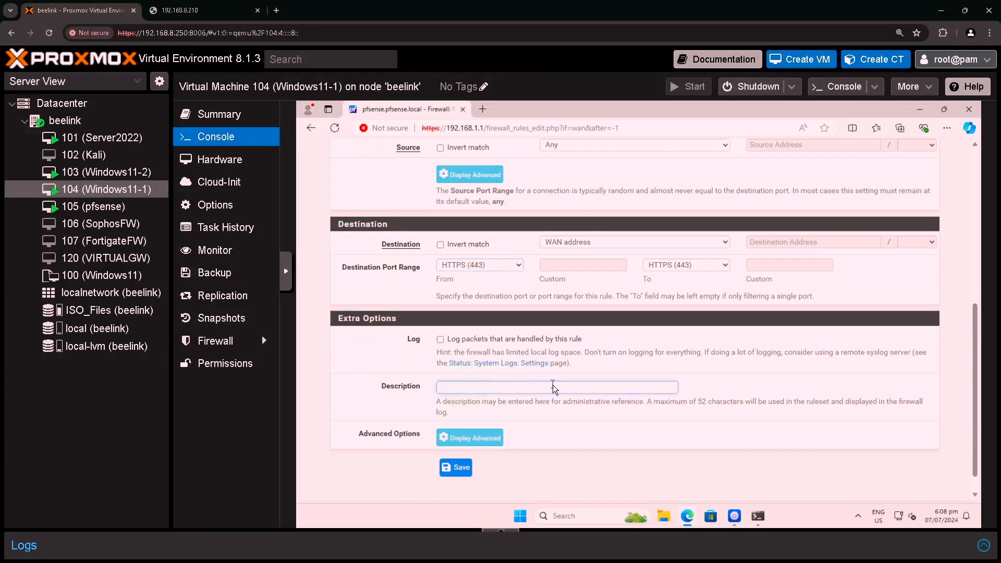
text(Firewall web management over WAN)
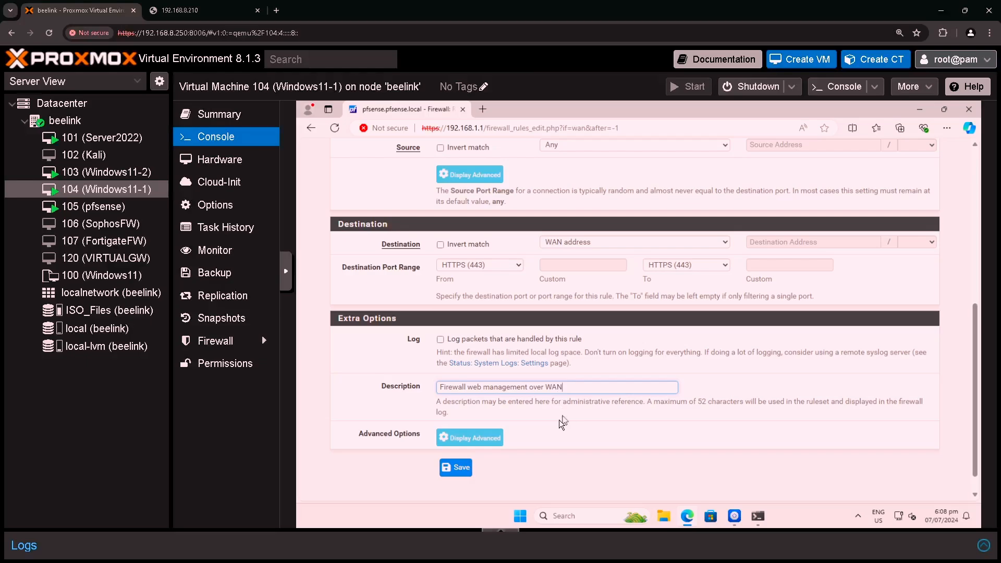
click(456, 468)
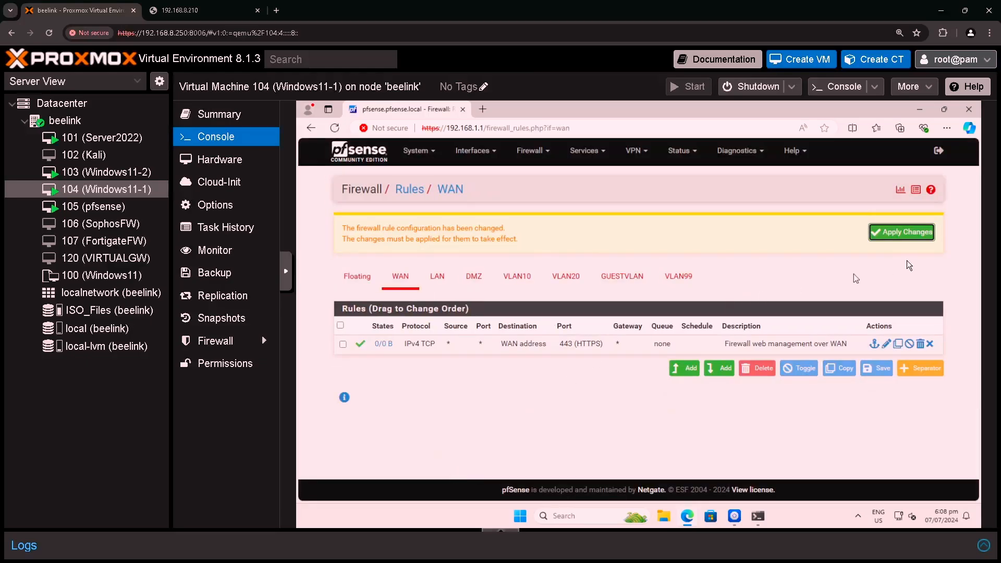
click(915, 235)
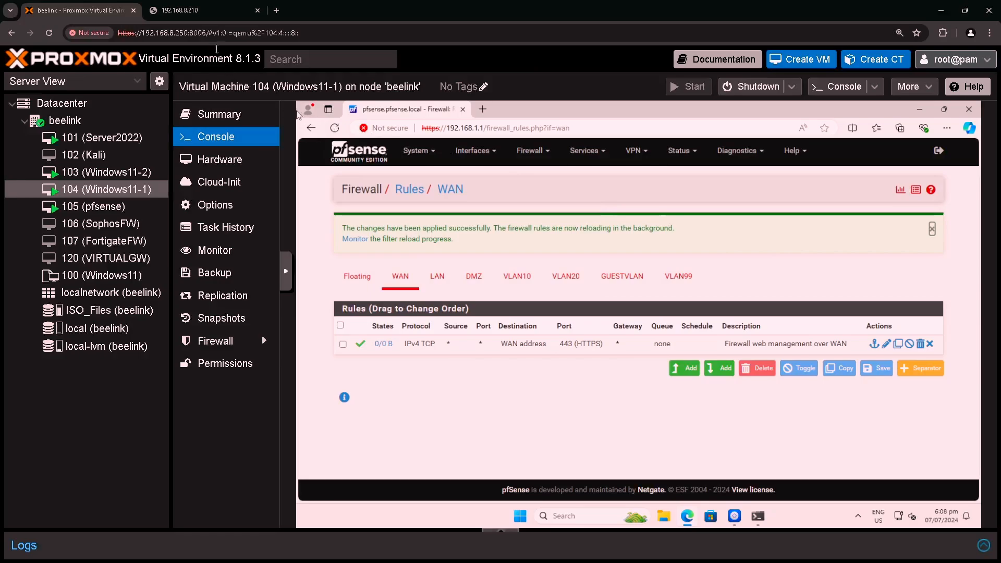
click(207, 15)
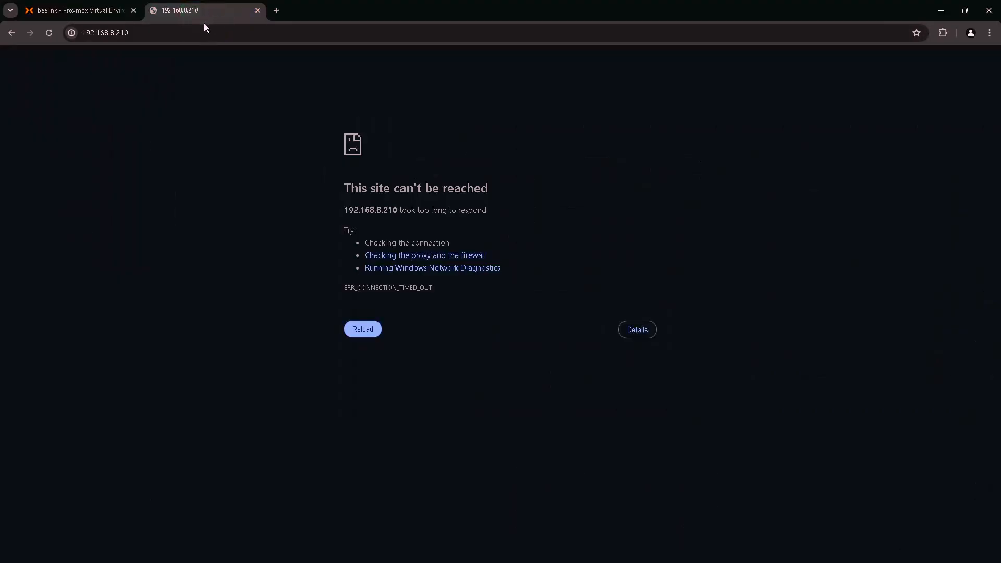
click(204, 30)
click(204, 29)
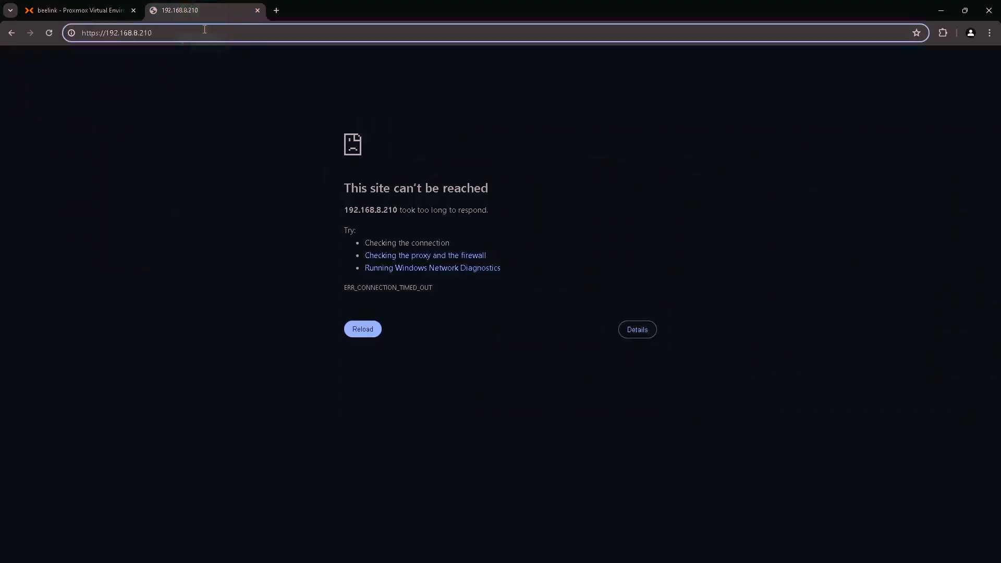
key(Return)
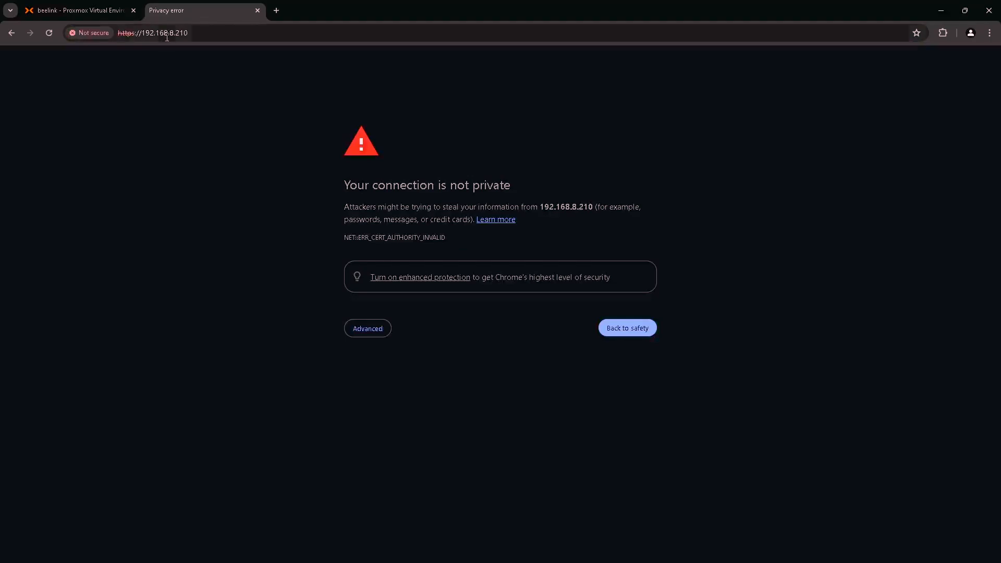
click(368, 328)
click(409, 410)
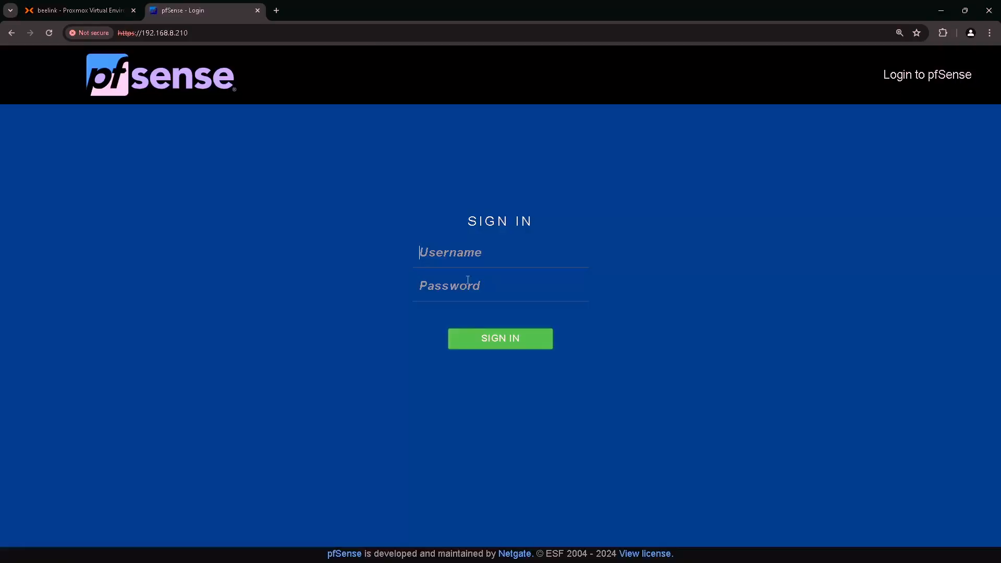
- Sign in to the pfSense login at 192.168.8.210 with the admin credentials
click(467, 254)
text(adminp)
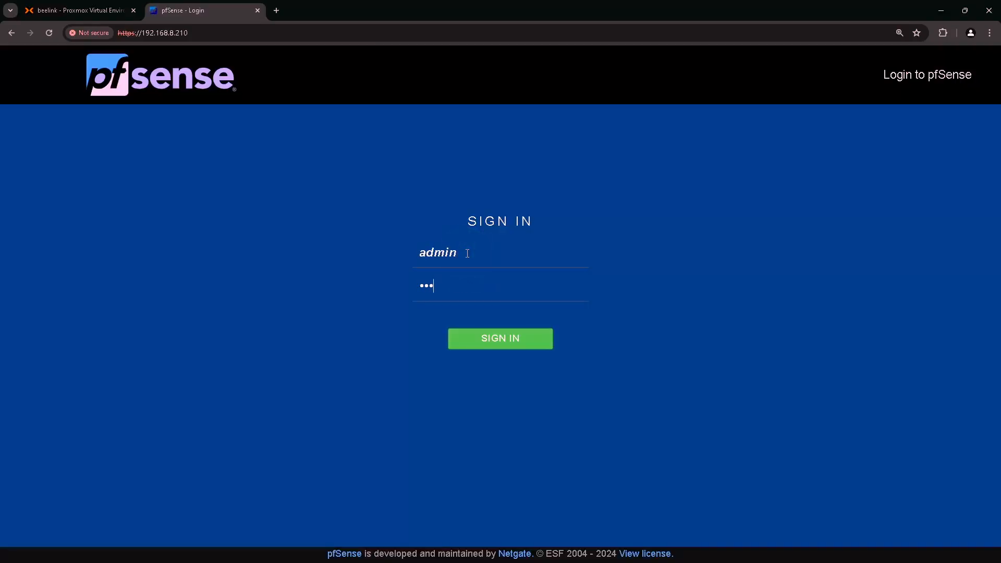
text(fsense12345)
key(Return)
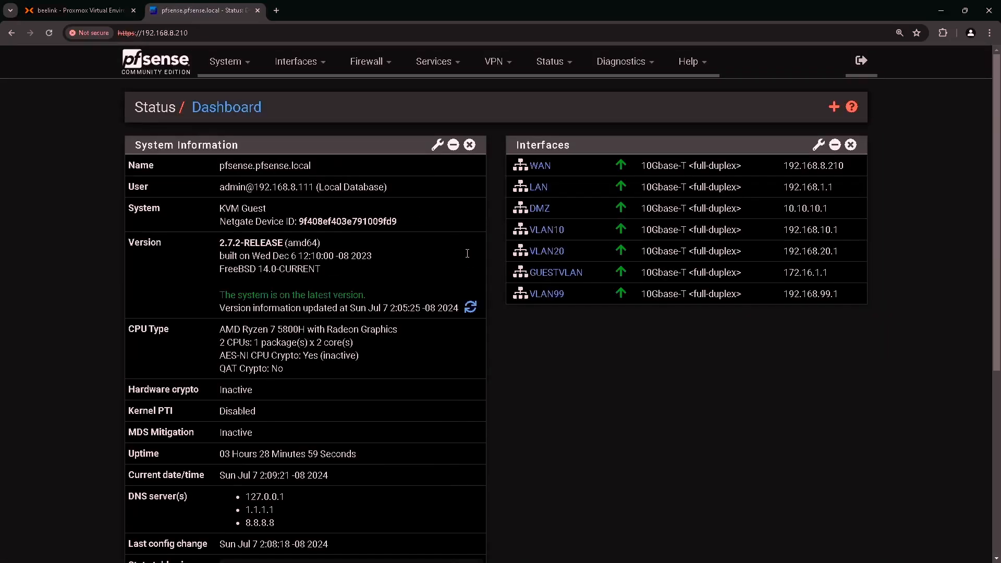
key(alt+Tab)
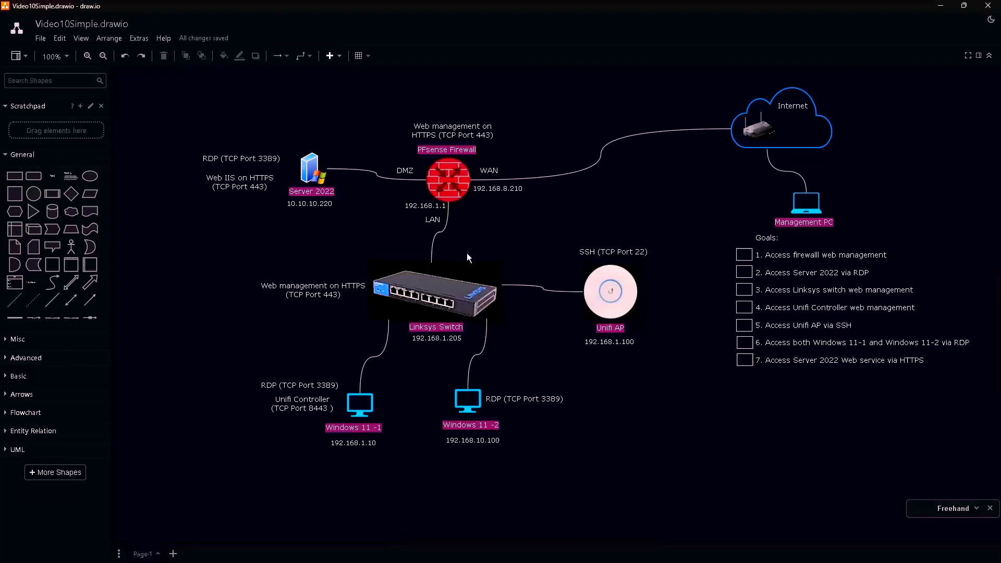
- Check off goal 1, then underline goal 2, 10.10.10.220 and 'RDP (TCP Port 3389)' in green
click(748, 255)
drag(767, 282, 871, 280)
drag(290, 213, 331, 212)
drag(232, 165, 278, 165)
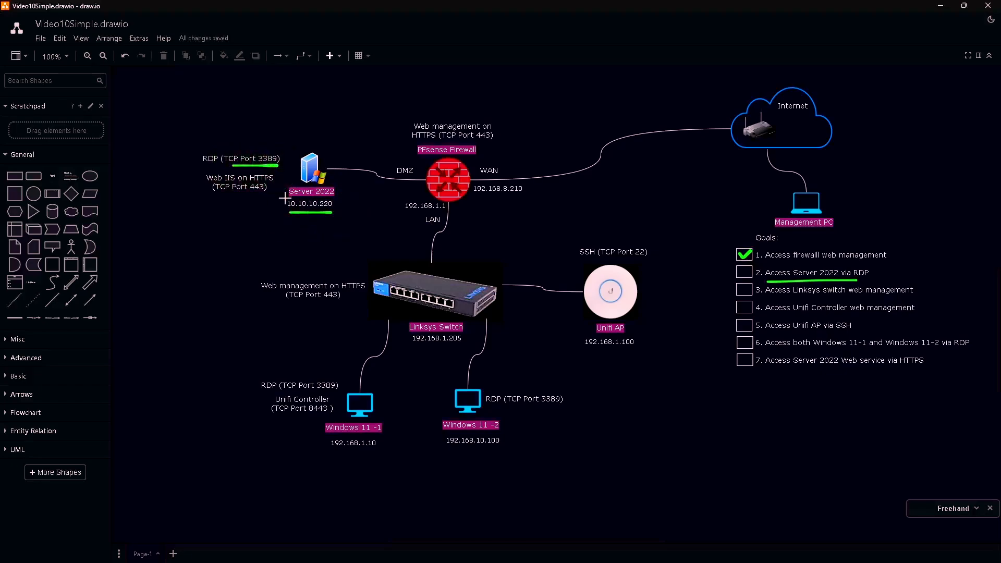
- Go to Firewall > NAT > Port Forward and add a new port-forward rule
key(alt+Tab)
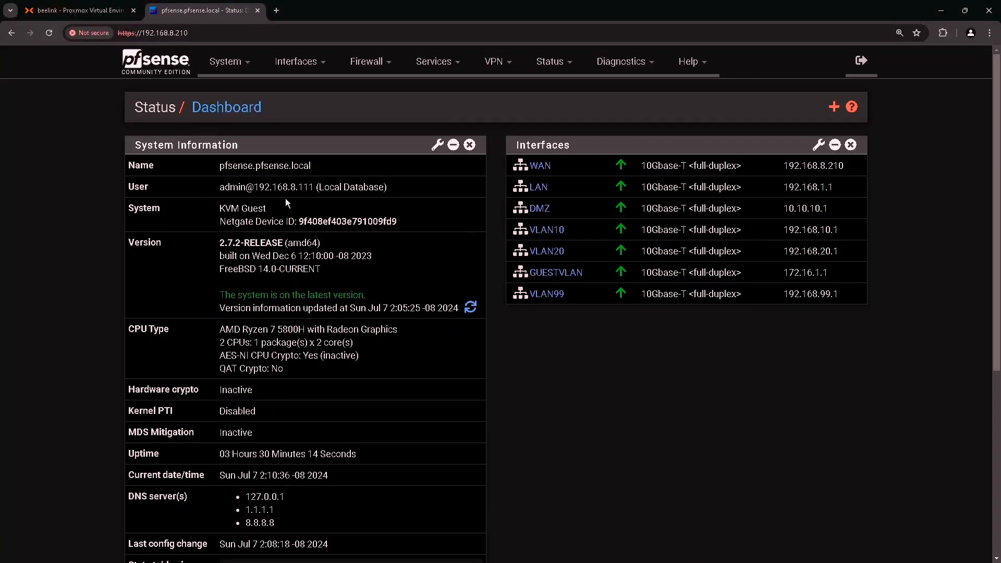
click(382, 62)
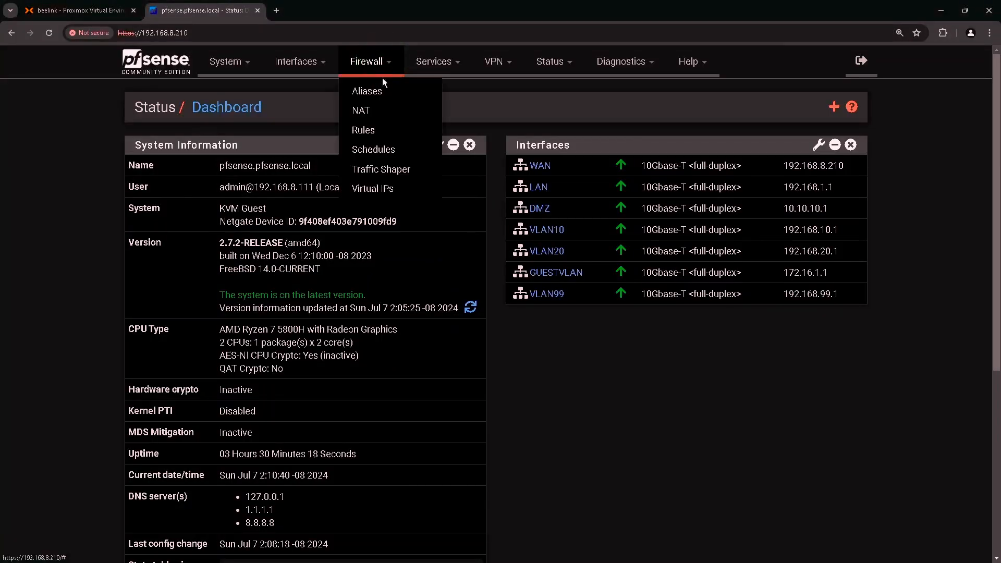
click(368, 110)
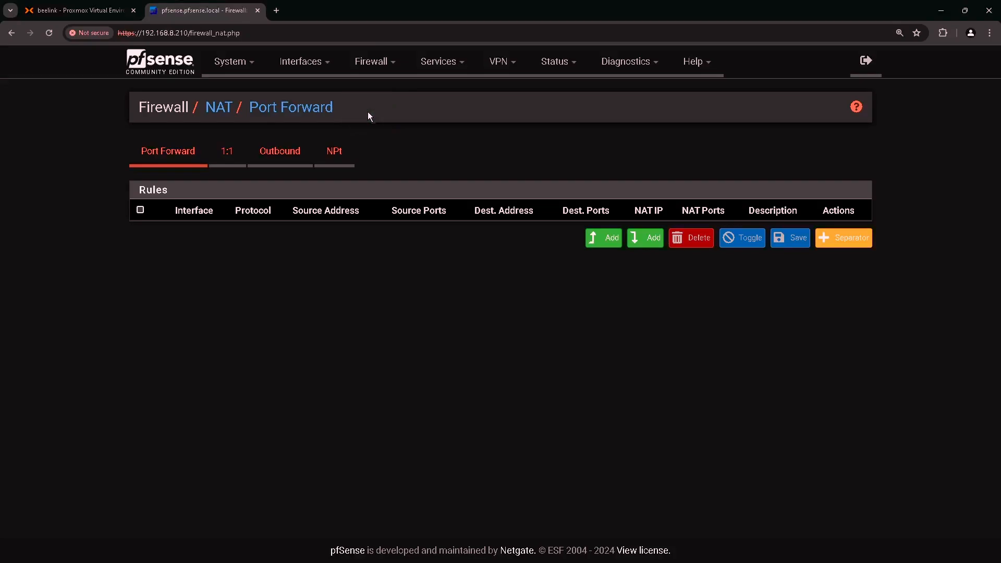
click(172, 159)
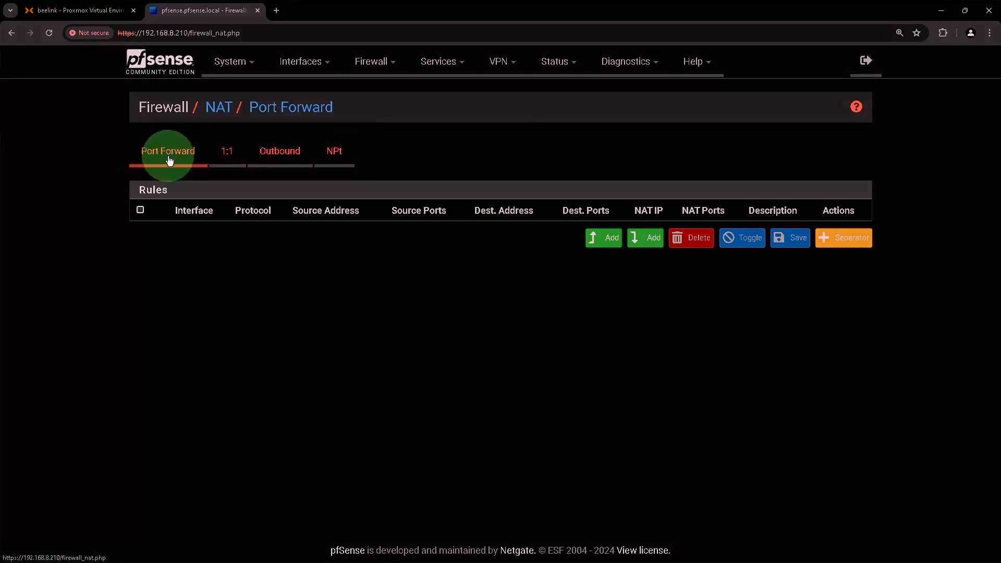
click(603, 243)
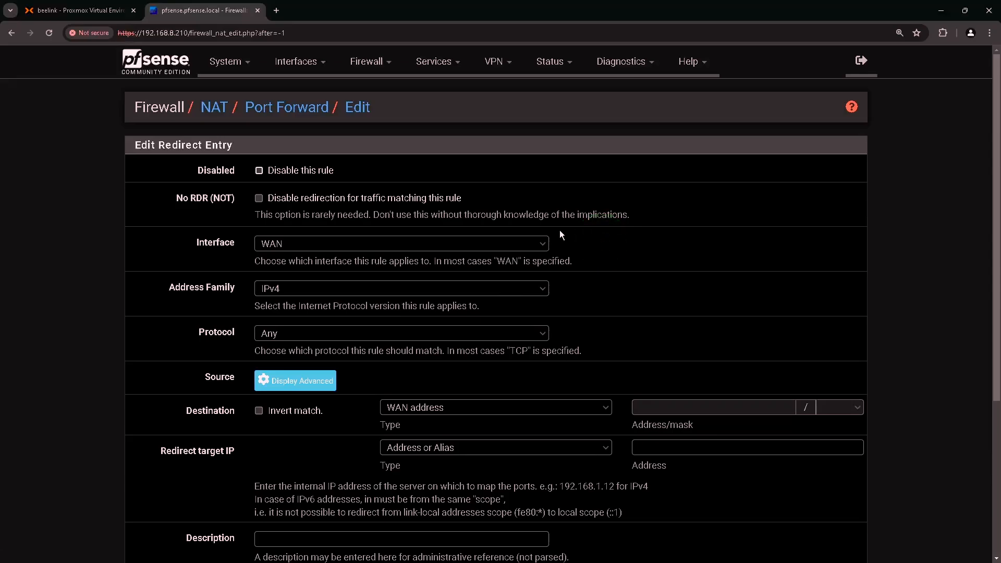
- Set the new port-forward rule's protocol to TCP
click(215, 247)
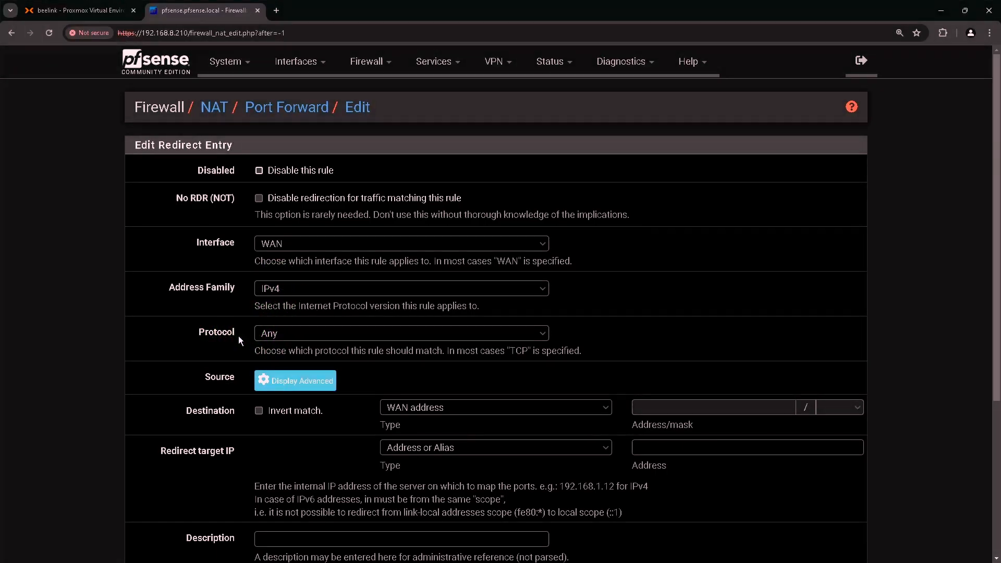
click(281, 334)
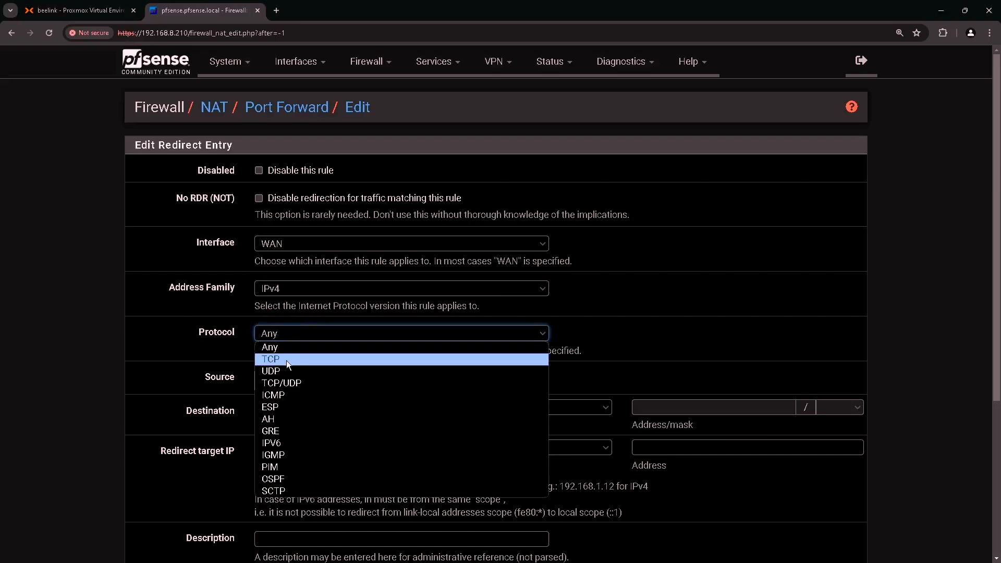
click(286, 361)
scroll(271, 334, down, 2)
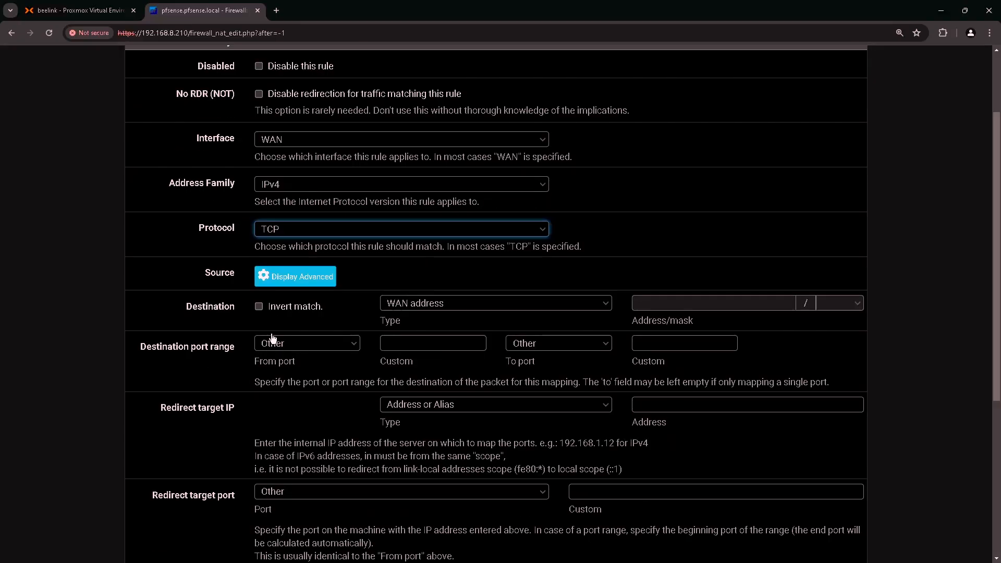
scroll(271, 337, down, 1)
click(219, 264)
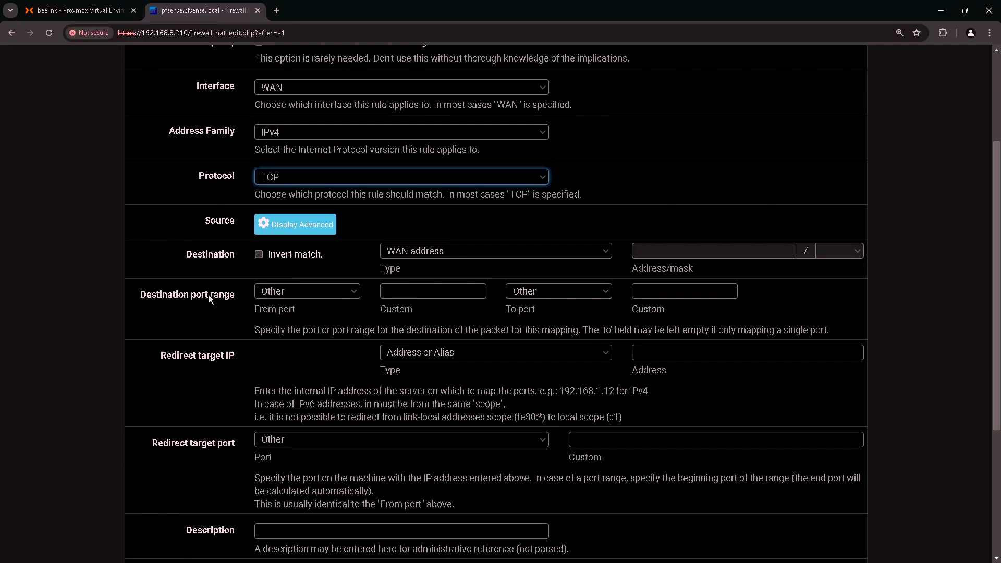
- Set the destination port range to MS RDP
click(189, 297)
click(301, 295)
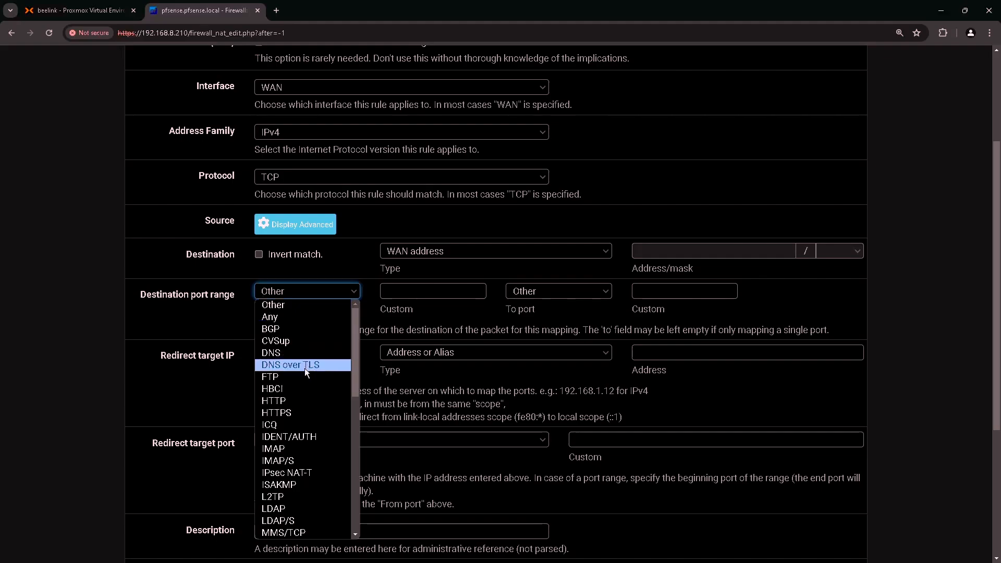
scroll(296, 417, down, 3)
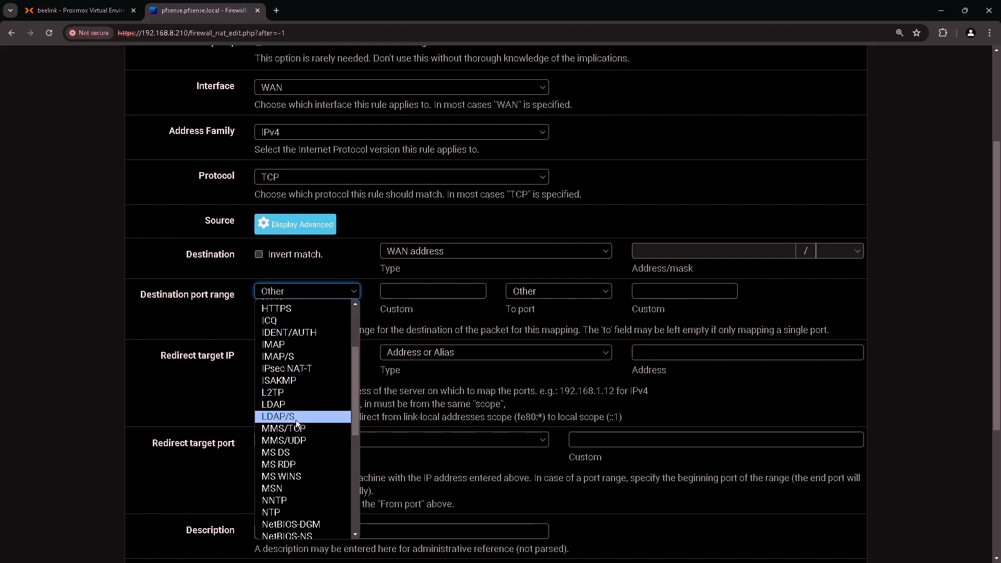
click(291, 467)
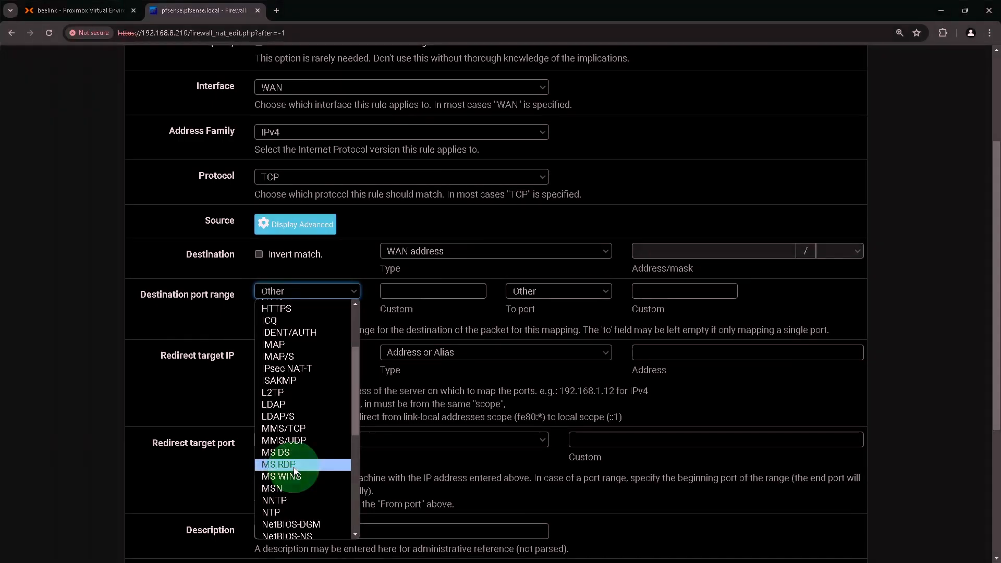
click(293, 467)
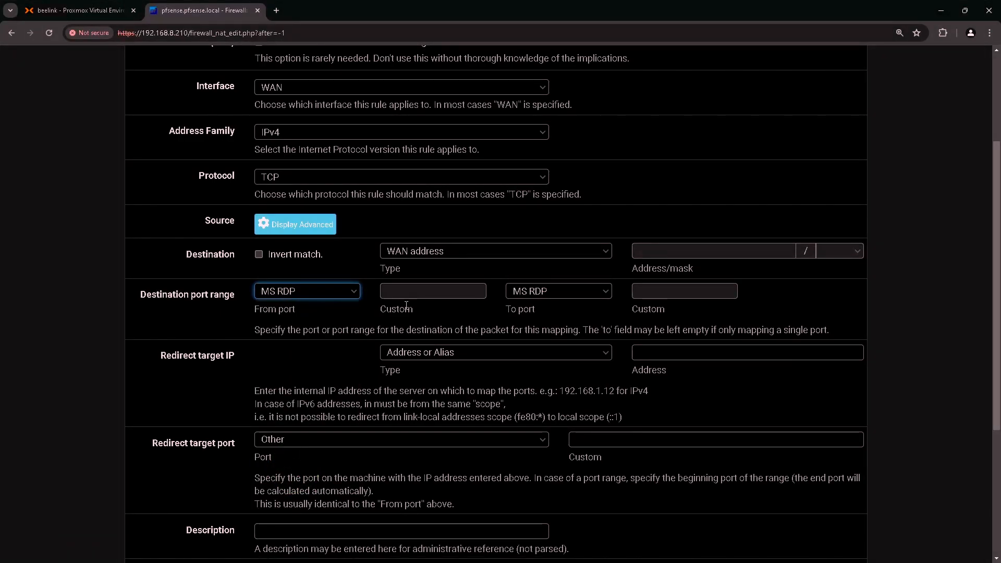
click(531, 292)
click(206, 365)
click(432, 356)
- Redirect to target IP 10.10.10.220 with redirect target port MS RDP
click(701, 353)
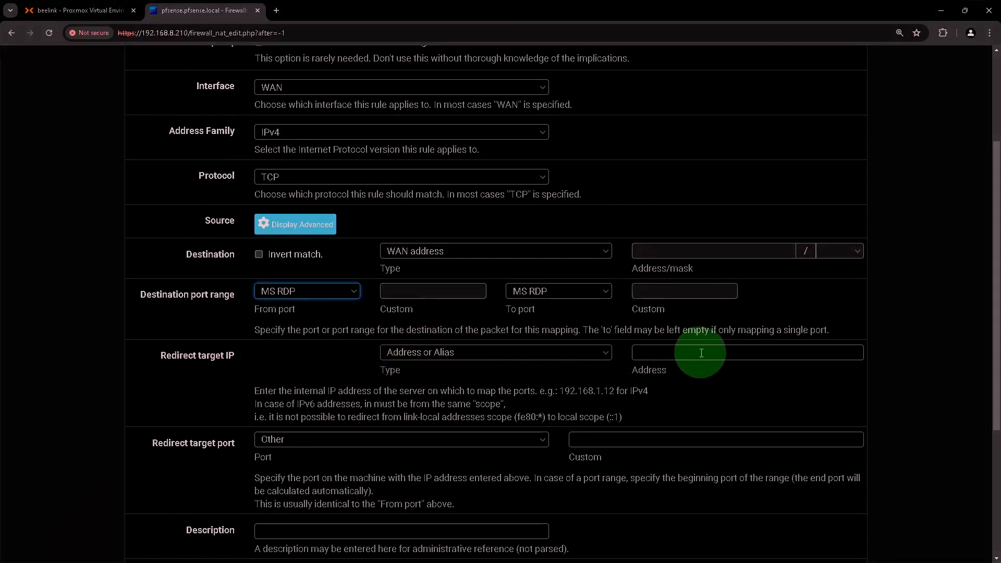
text(1)
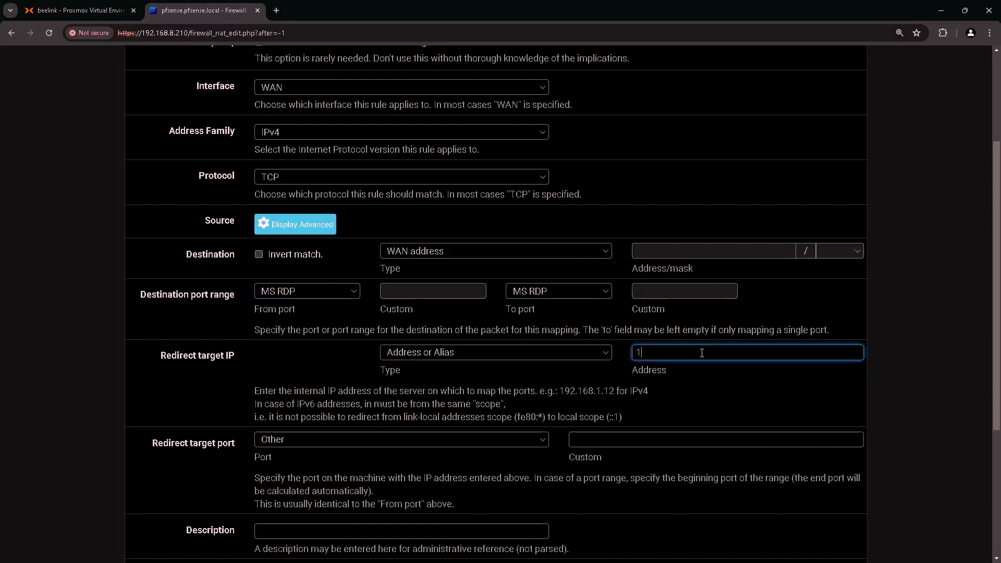
text(0.10.10.220)
scroll(241, 441, down, 1)
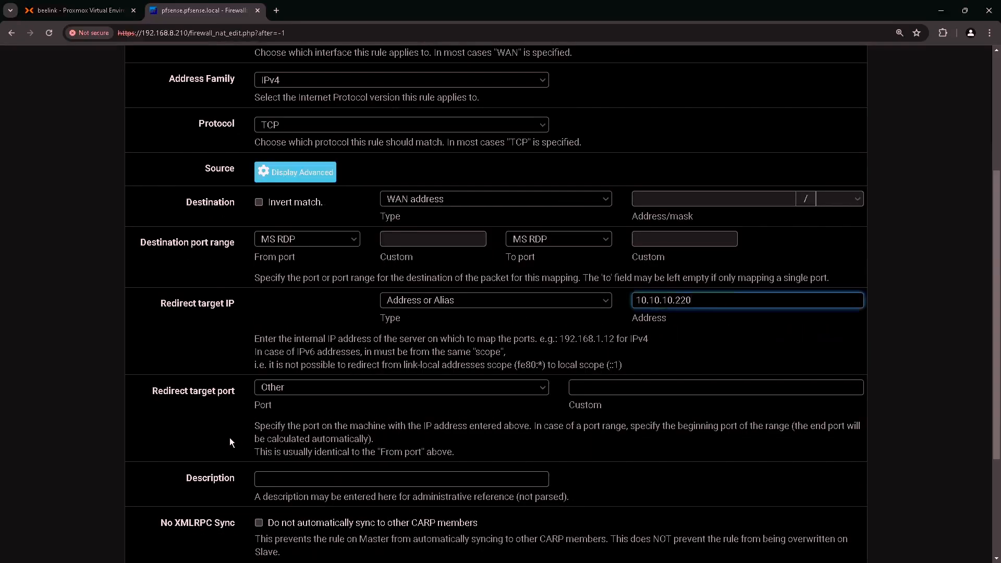
click(159, 394)
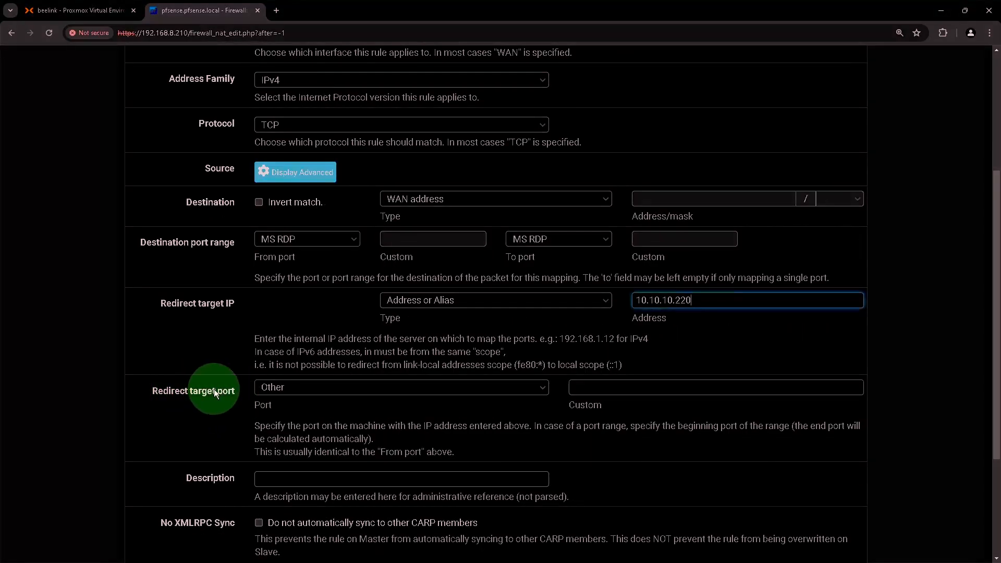
click(305, 387)
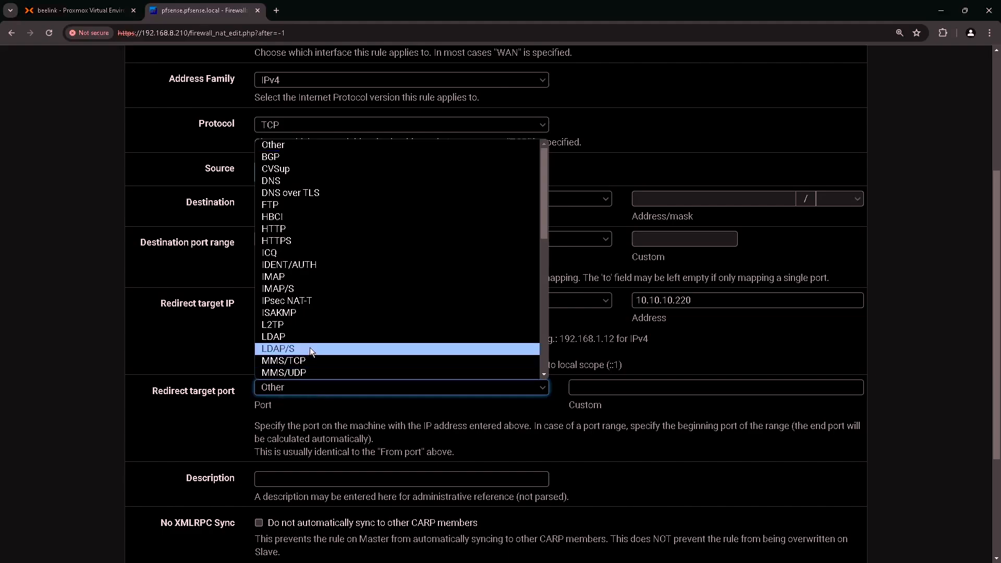
scroll(303, 292, down, 2)
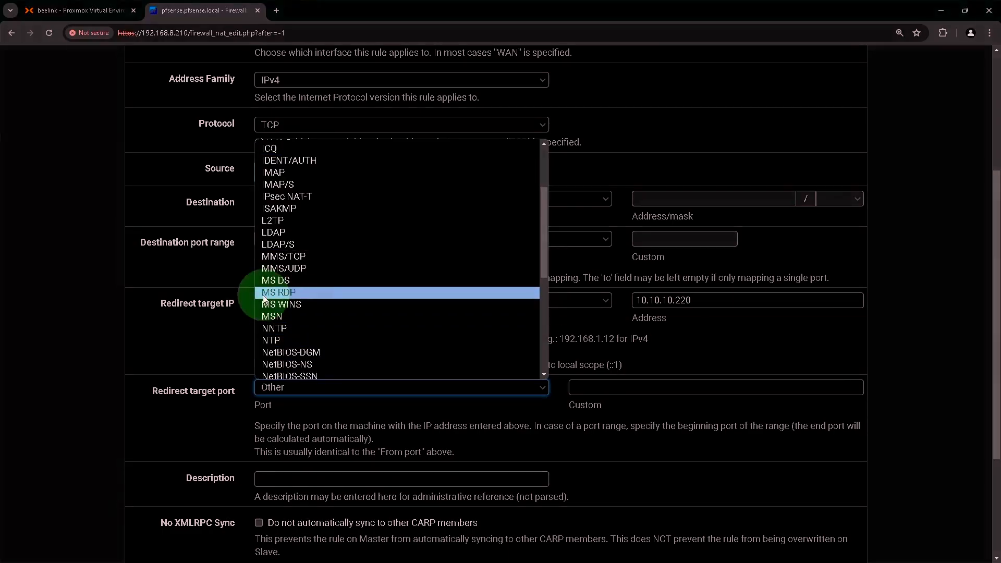
click(275, 298)
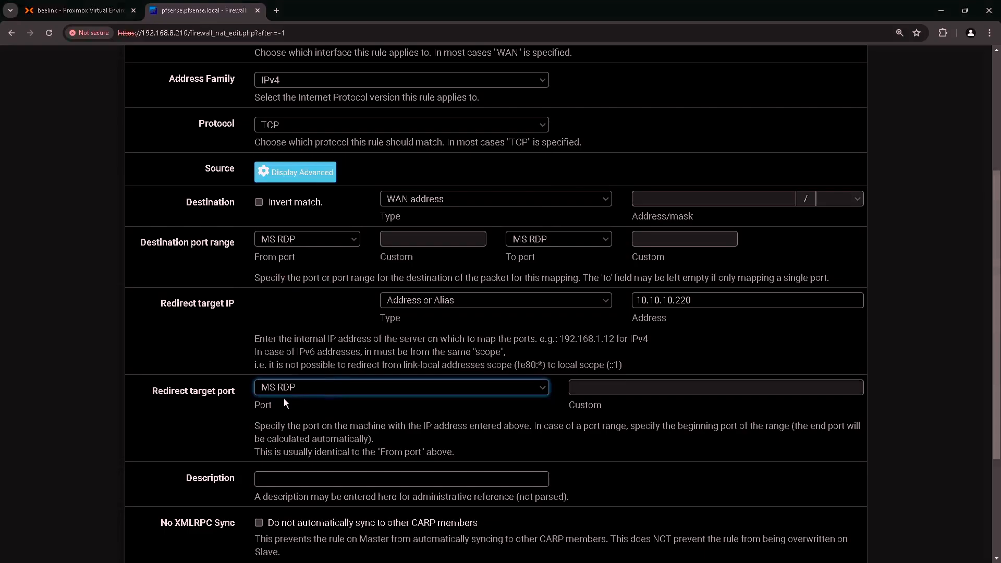
scroll(295, 399, down, 2)
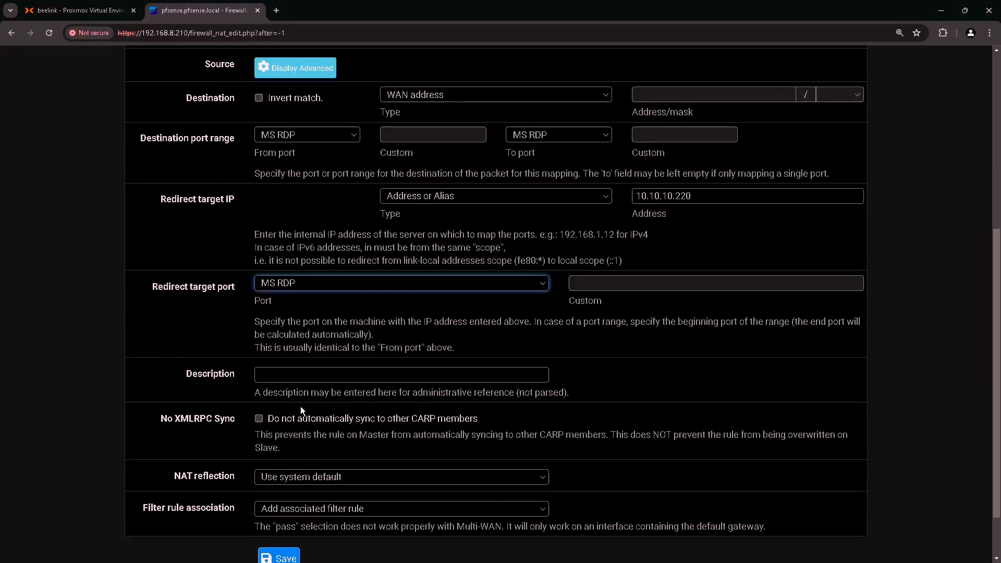
- Describe the rule as 'Server2022 RDP', leaving NAT reflection and filter rule association at defaults
click(331, 376)
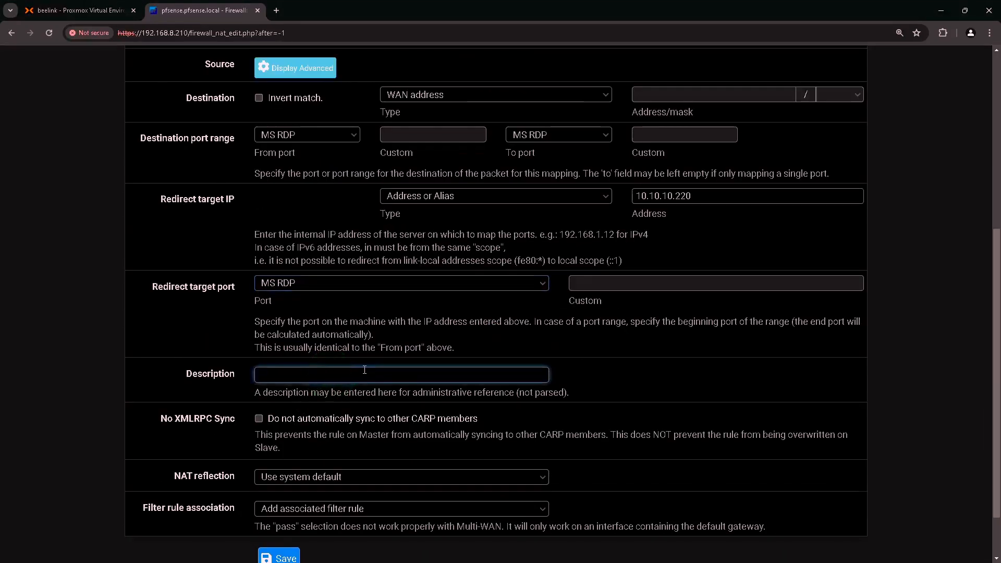
text(Server2022 RDP)
scroll(365, 369, down, 1)
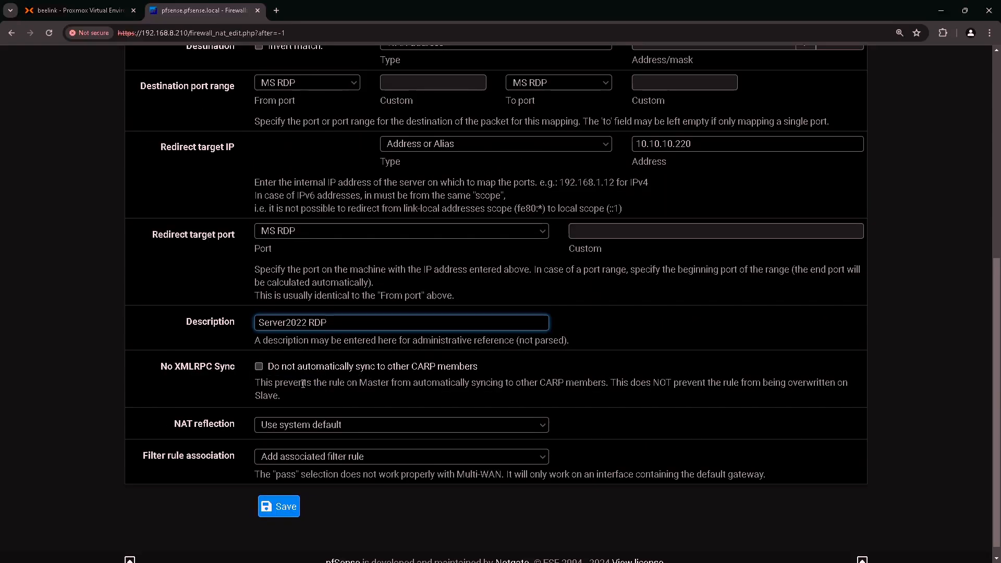
click(204, 423)
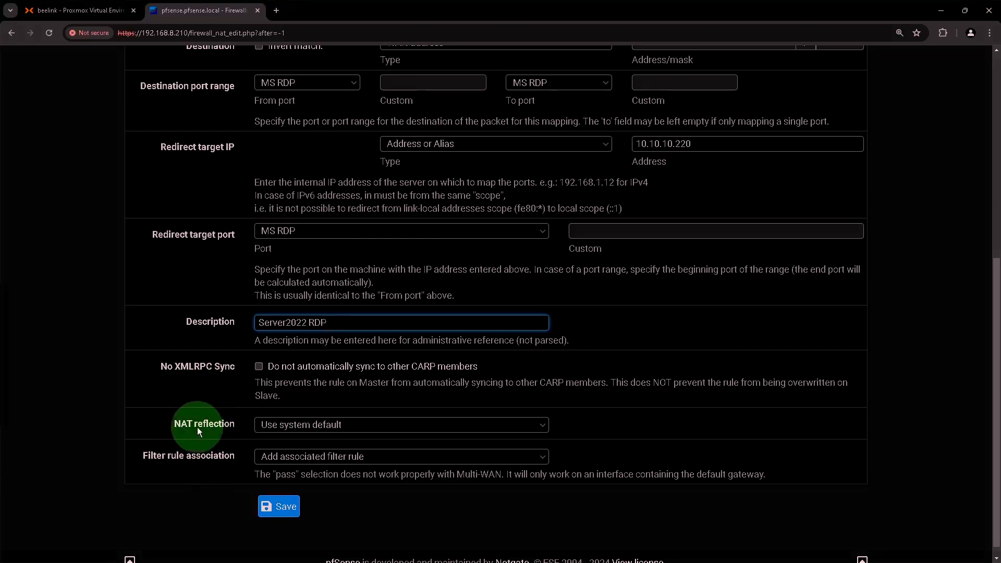
click(306, 425)
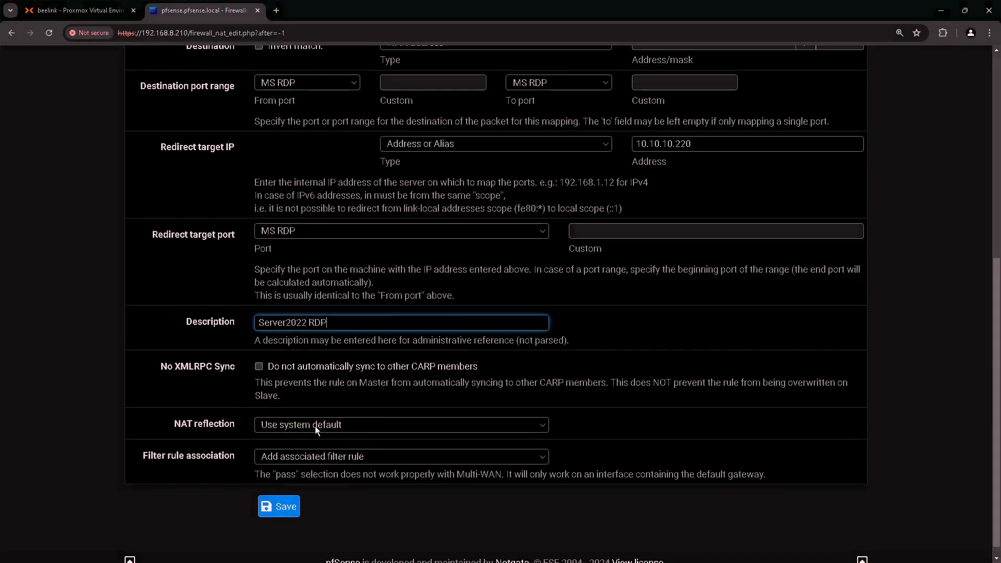
scroll(315, 425, down, 1)
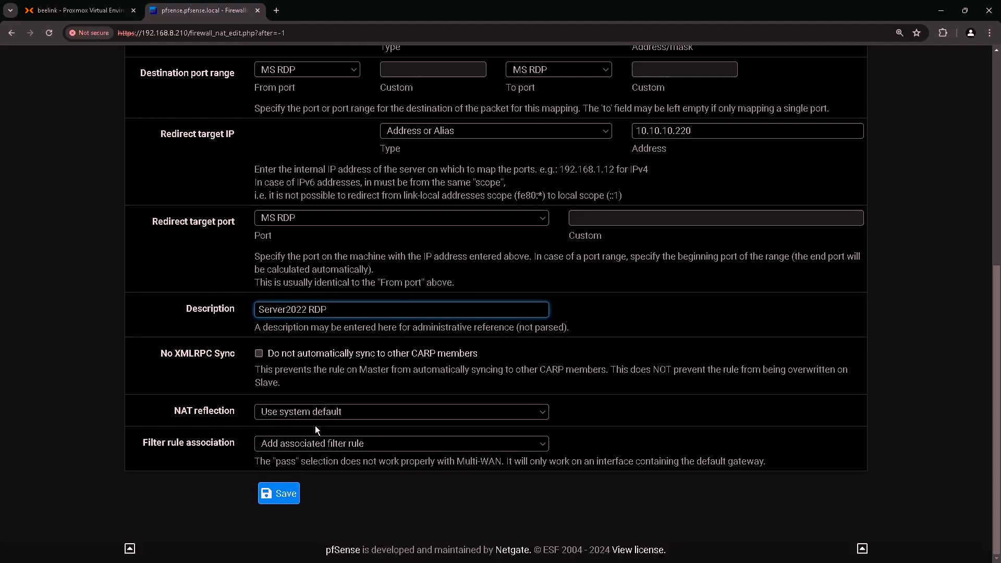
click(172, 447)
- Save the Server2022 RDP port forward and apply the NAT changes
click(281, 494)
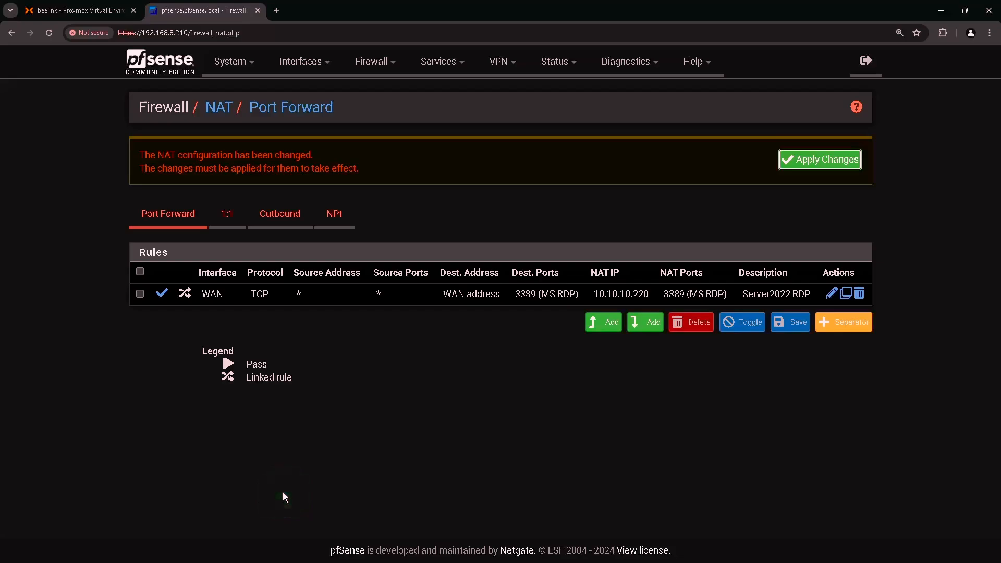
click(819, 161)
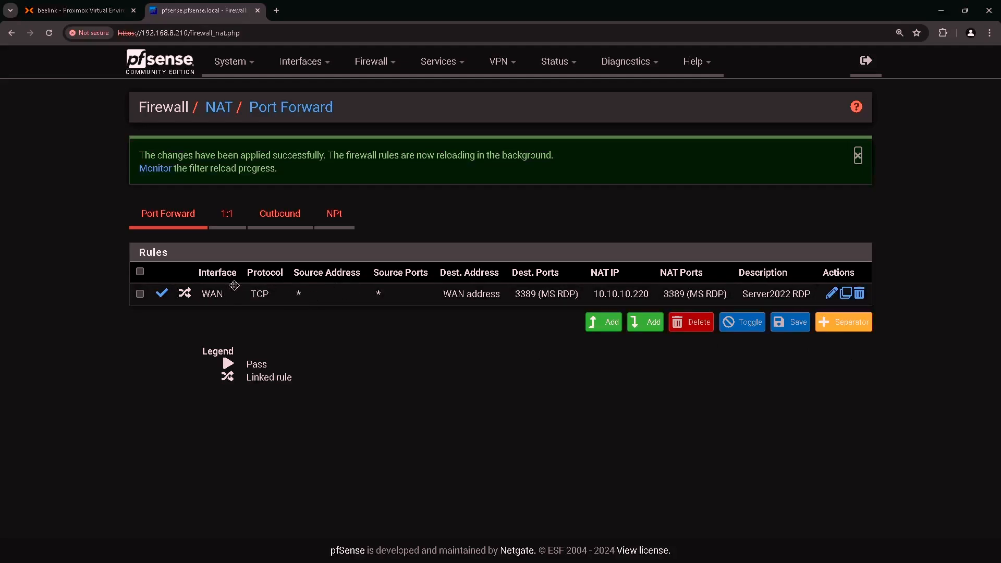
key(ctrl)
key(ctrl)
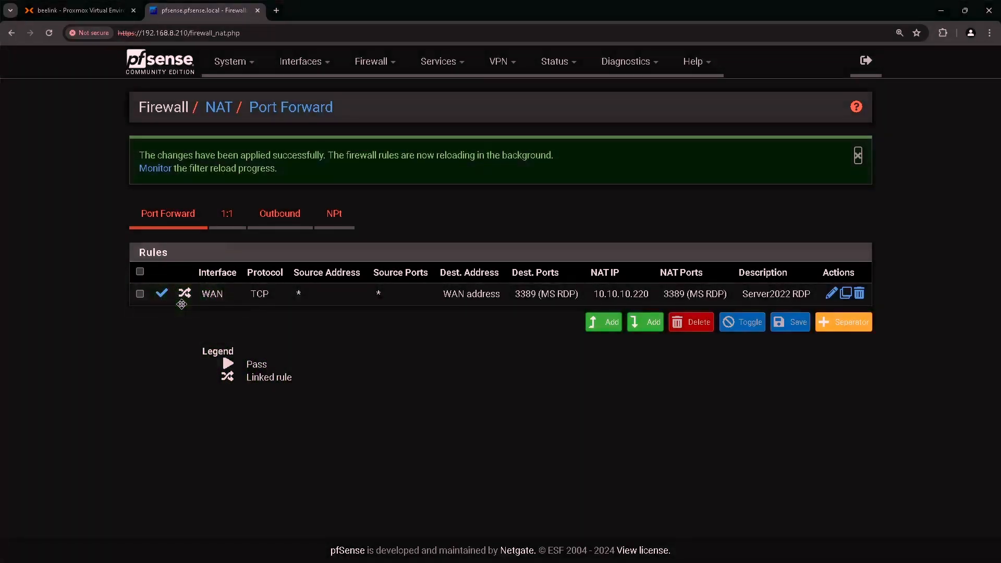
- Review the WAN firewall rules, including NAT Server2022 RDP to 10.10.10.220:3389, then return to draw.io
click(369, 73)
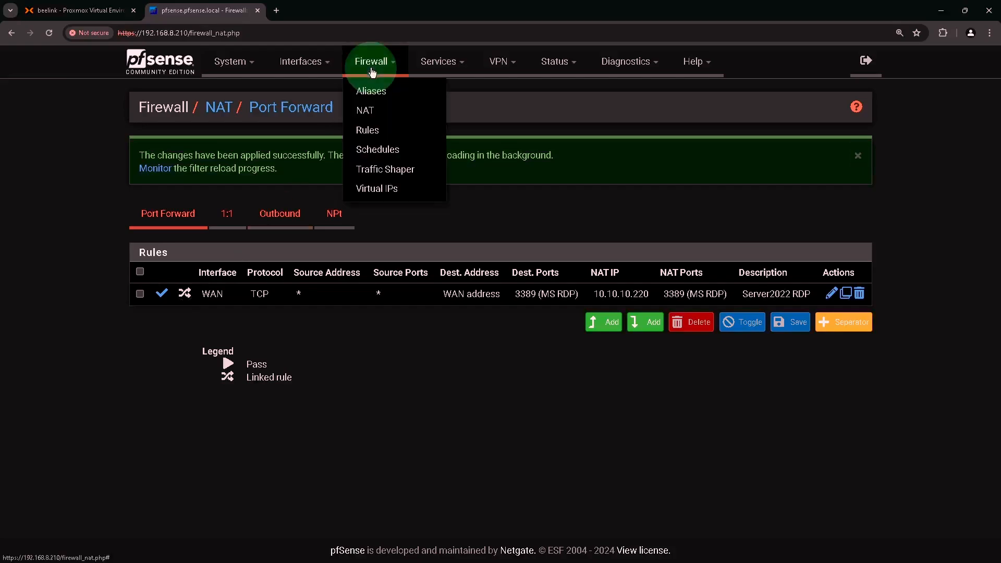
click(373, 129)
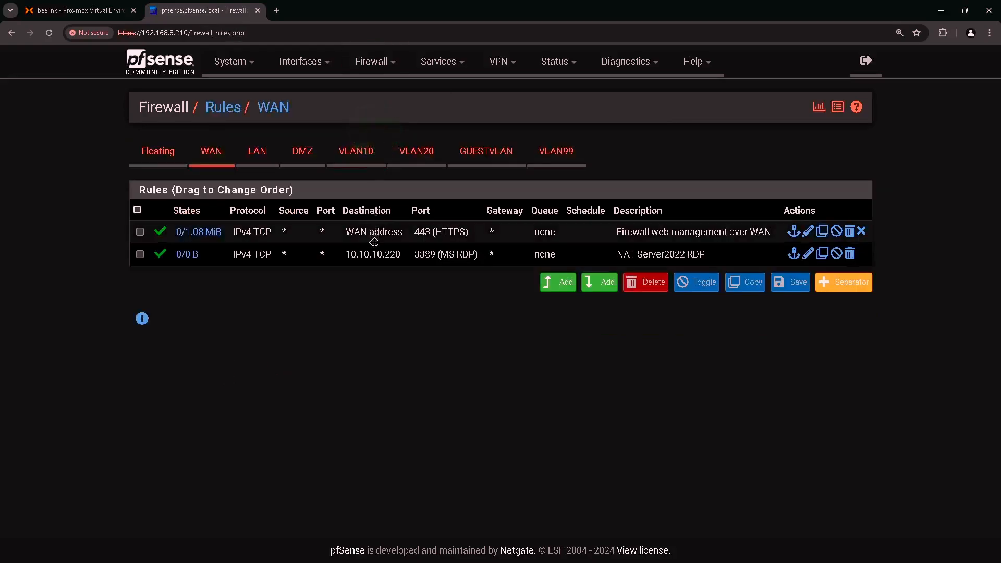
key(ctrl)
key(ctrl)
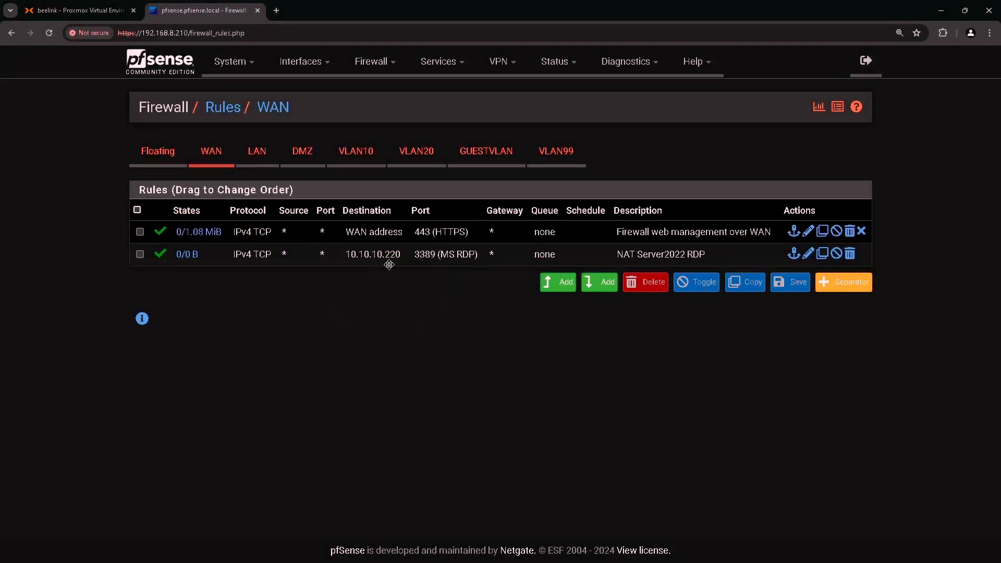
key(ctrl)
key(ctrl)
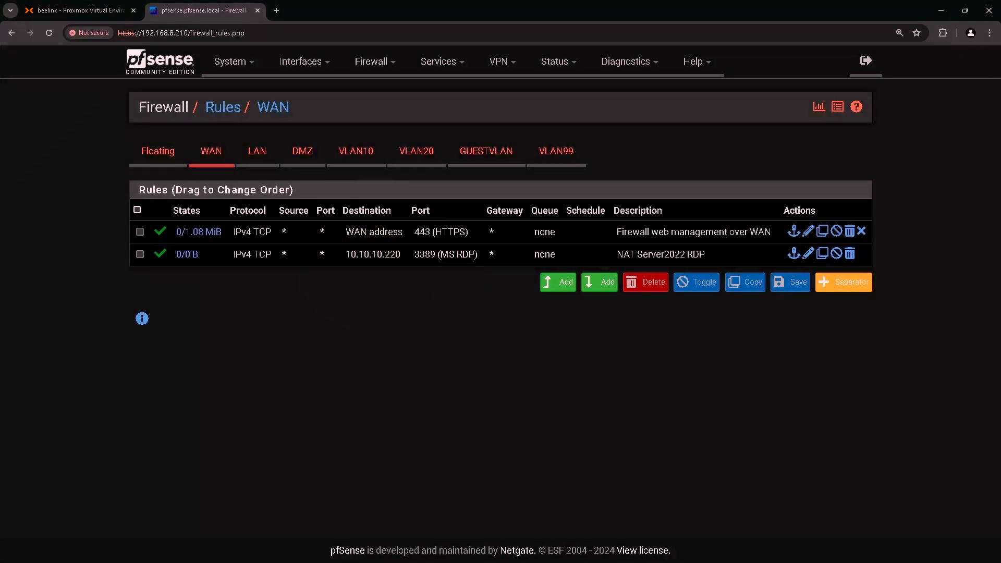
key(ctrl)
key(ctrl)
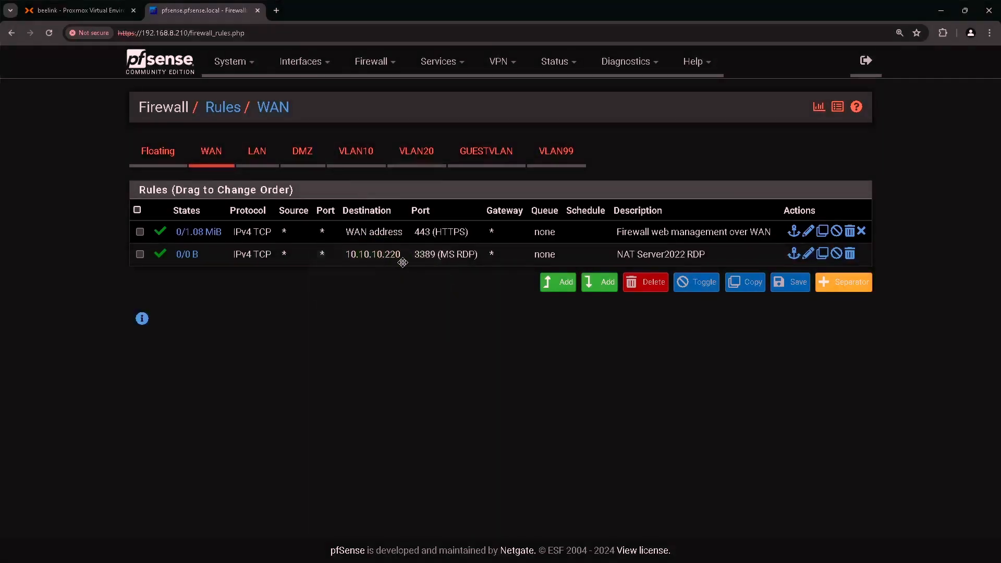
key(ctrl)
key(ctrl)
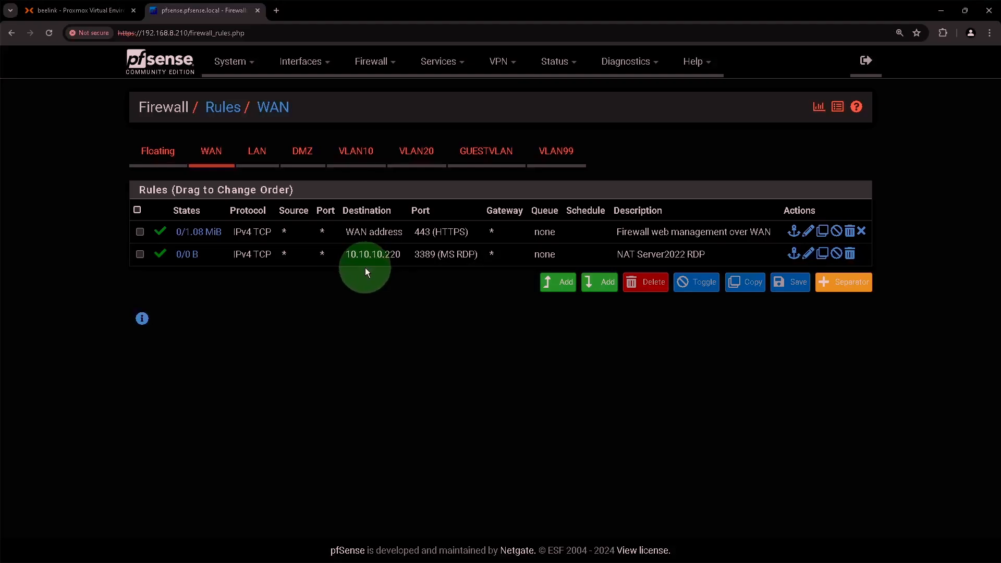
key(alt+Tab)
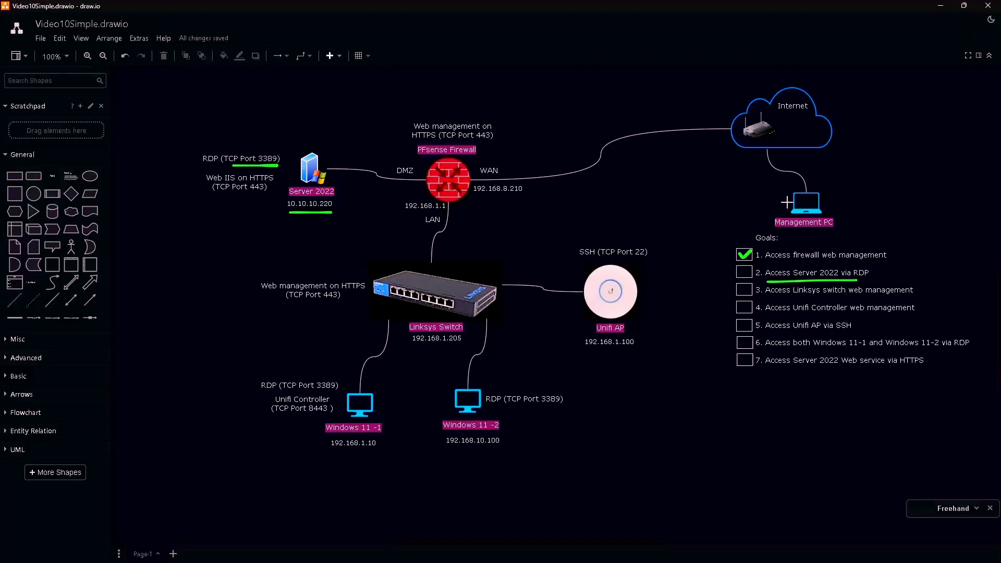
- Draw green freehand strokes from Management PC via the Internet cloud and firewall WAN IP to Server 2022
mouse_move(785, 205)
mouse_down()
mouse_move(766, 202)
mouse_move(705, 145)
mouse_up()
drag(632, 158, 531, 190)
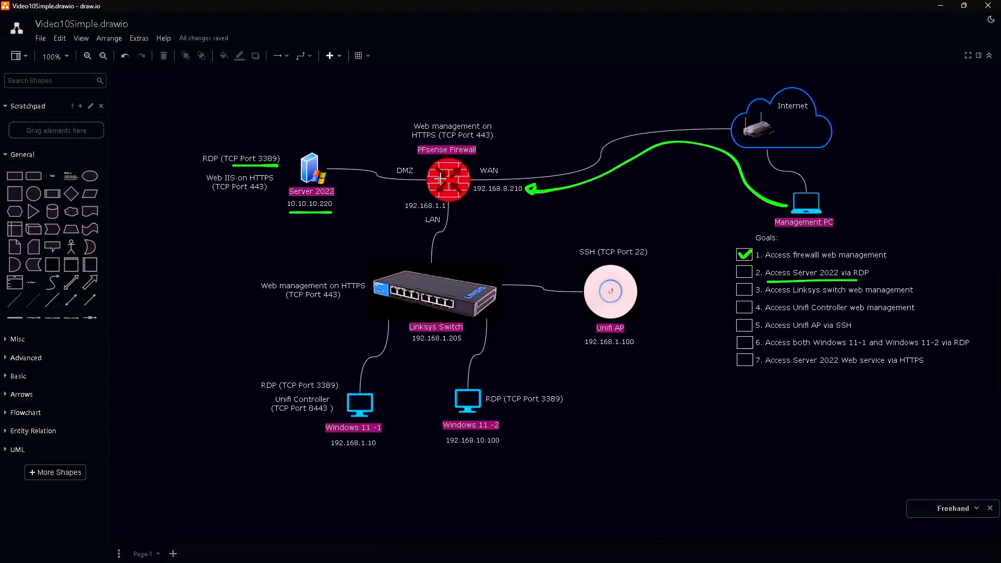
mouse_move(440, 177)
mouse_down()
mouse_move(345, 183)
mouse_move(345, 196)
mouse_up()
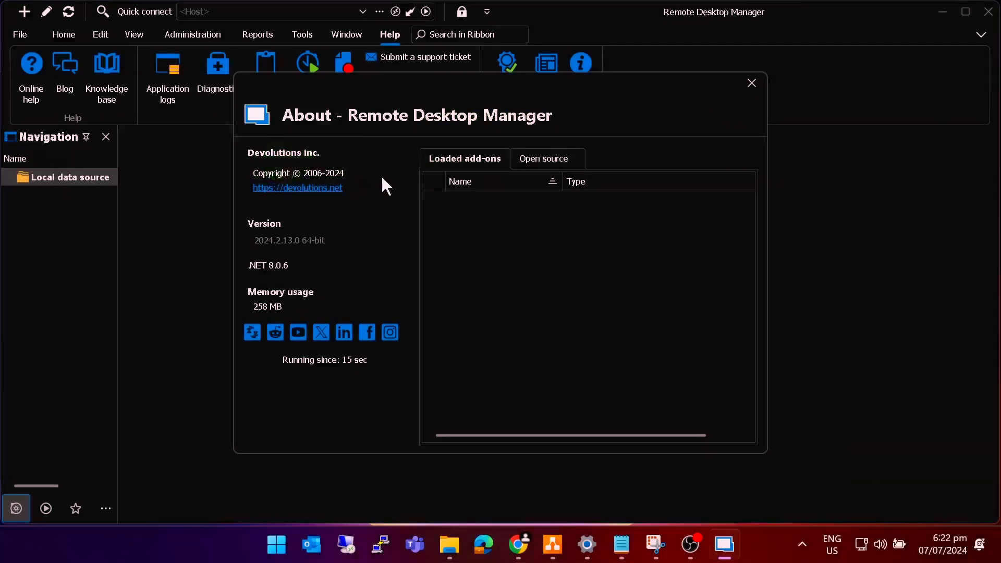
- Close the About window and start a new RDP entry
click(751, 83)
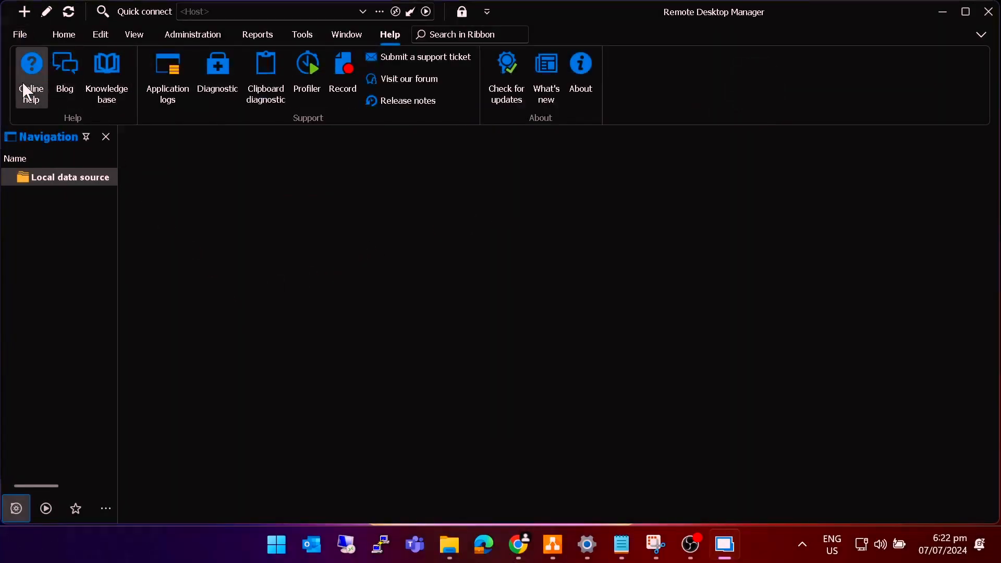
click(24, 11)
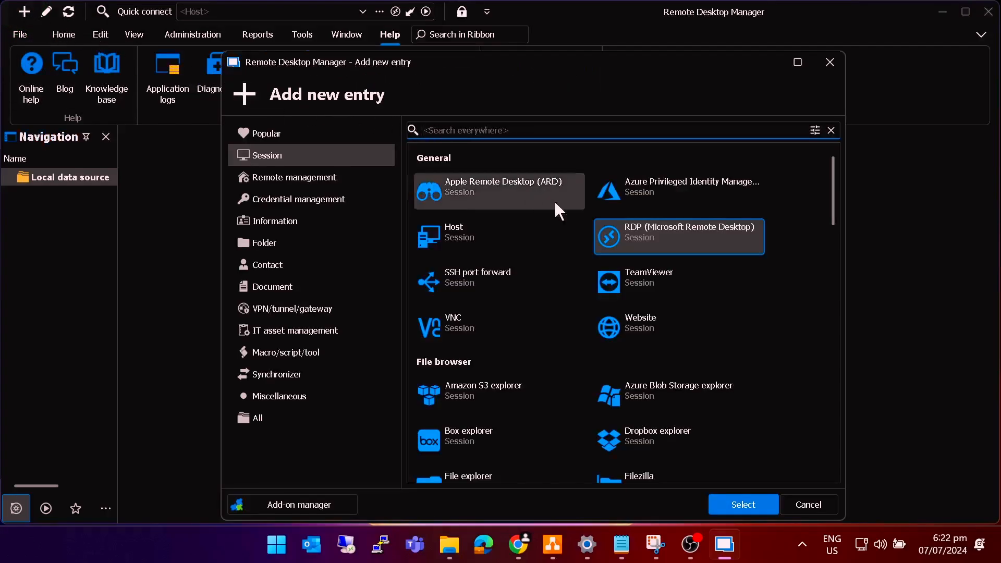
click(701, 231)
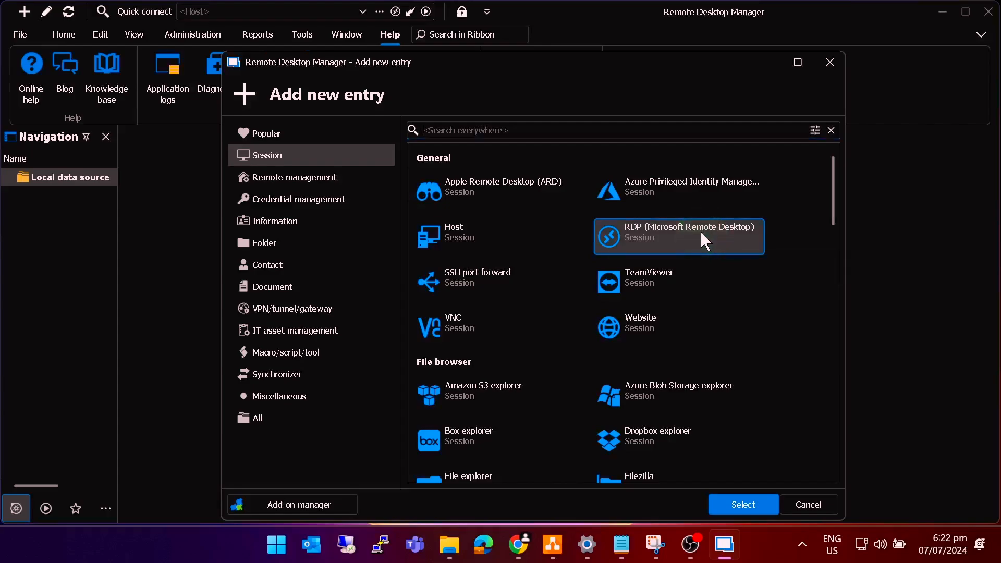
click(743, 503)
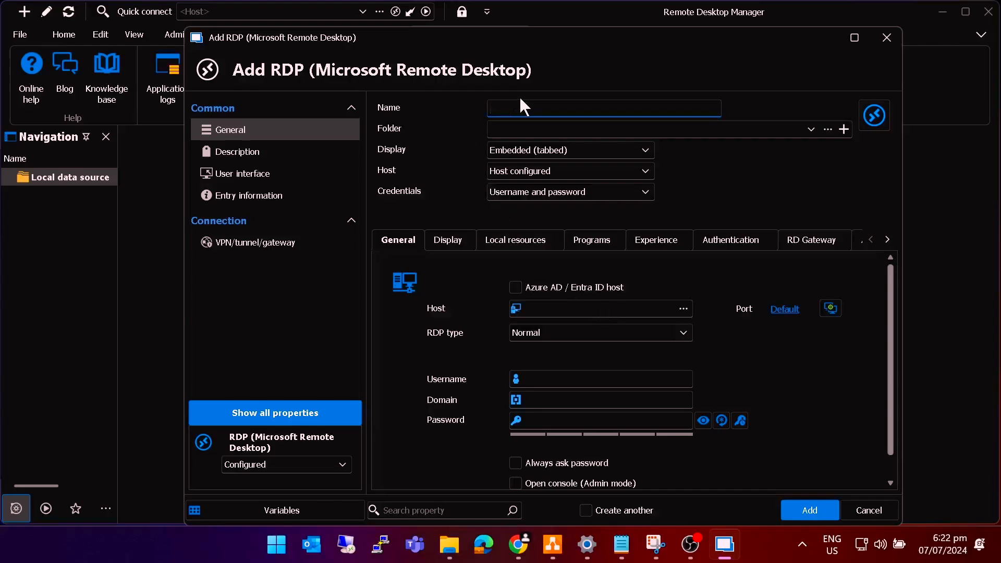
- Name the entry 'Server 2022 RDP', set host 192.168.8.210 and keep the default port 3389
click(526, 106)
text(Server 2022 RDP)
click(558, 309)
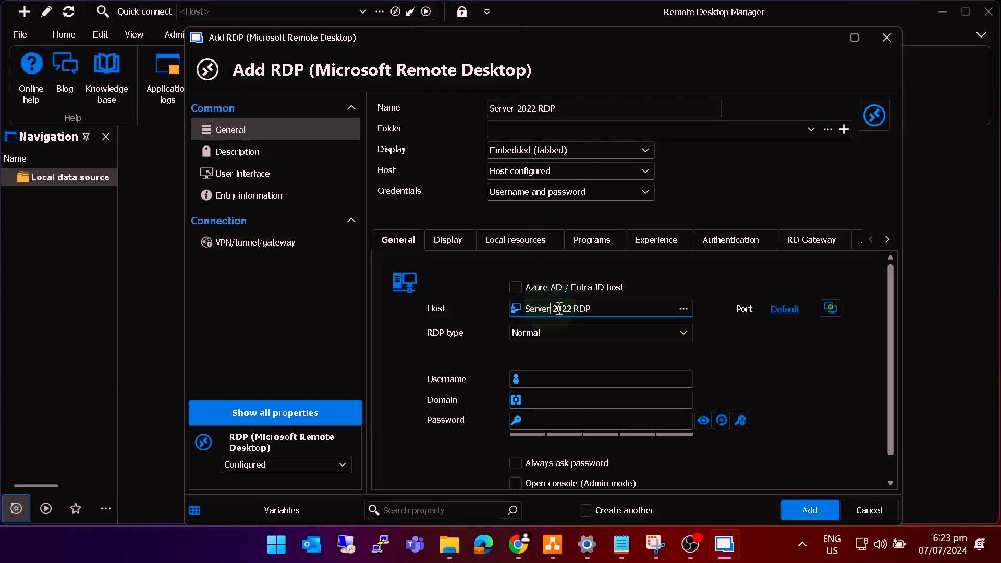
triple_click(542, 309)
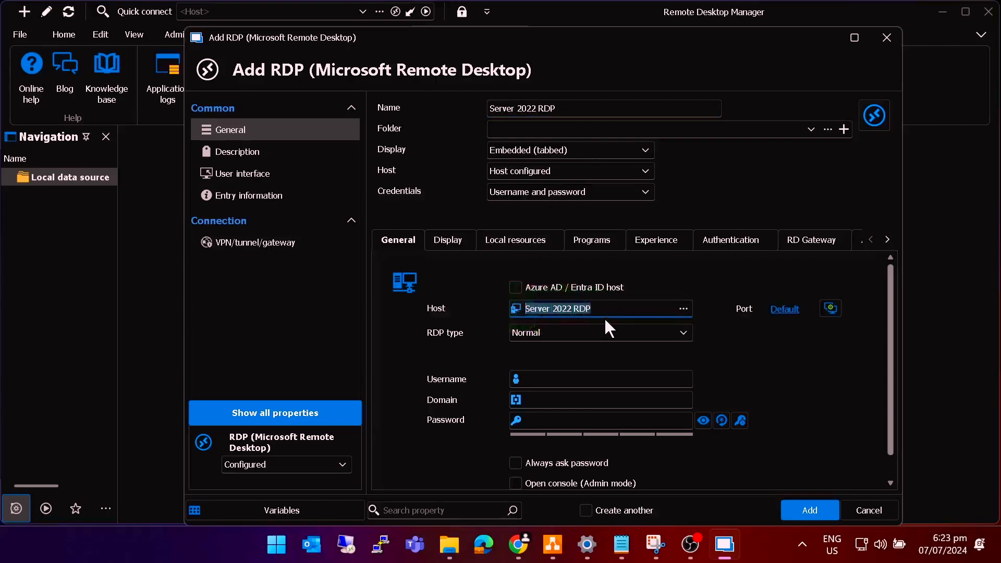
key(BackSpace)
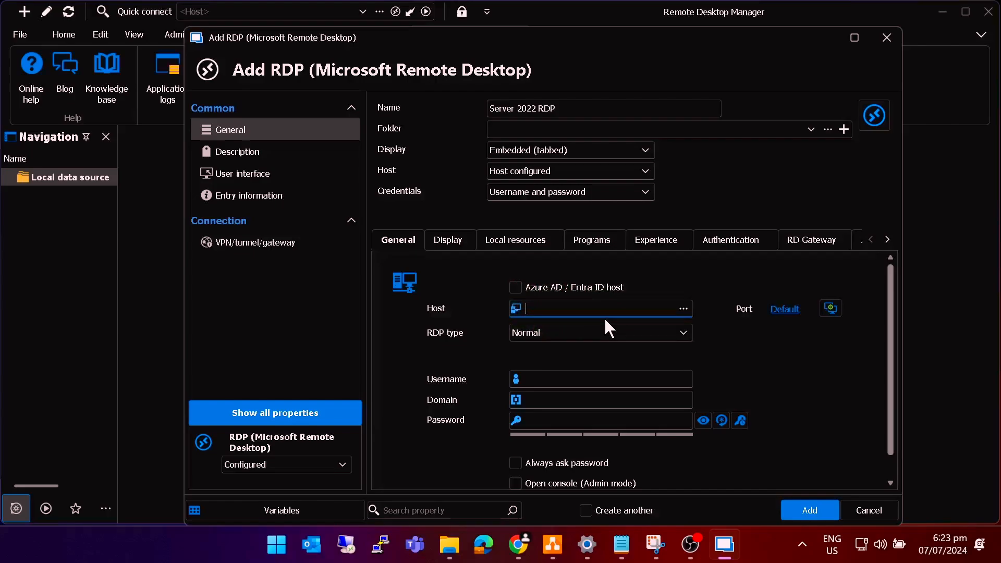
text(192.168.8.210)
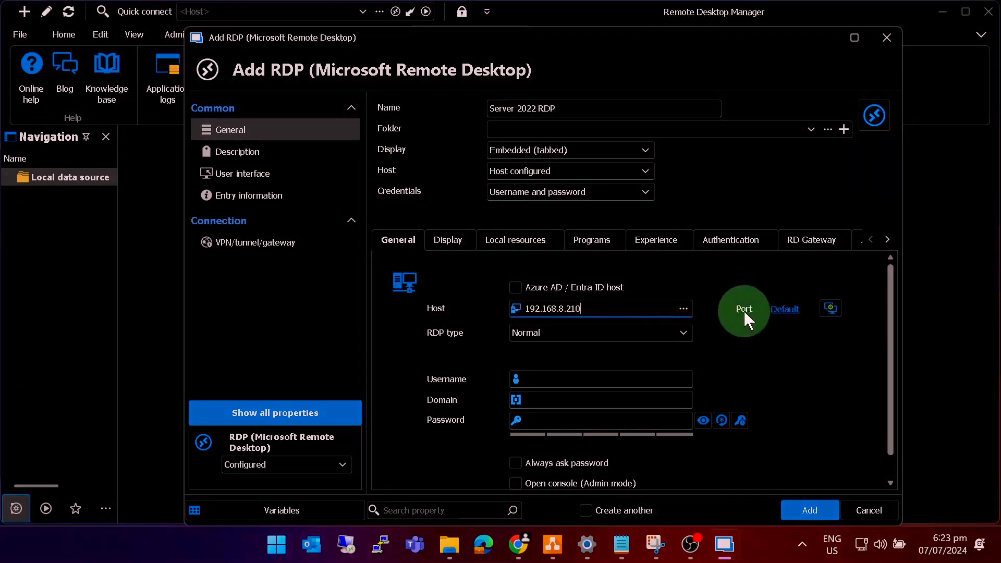
click(784, 309)
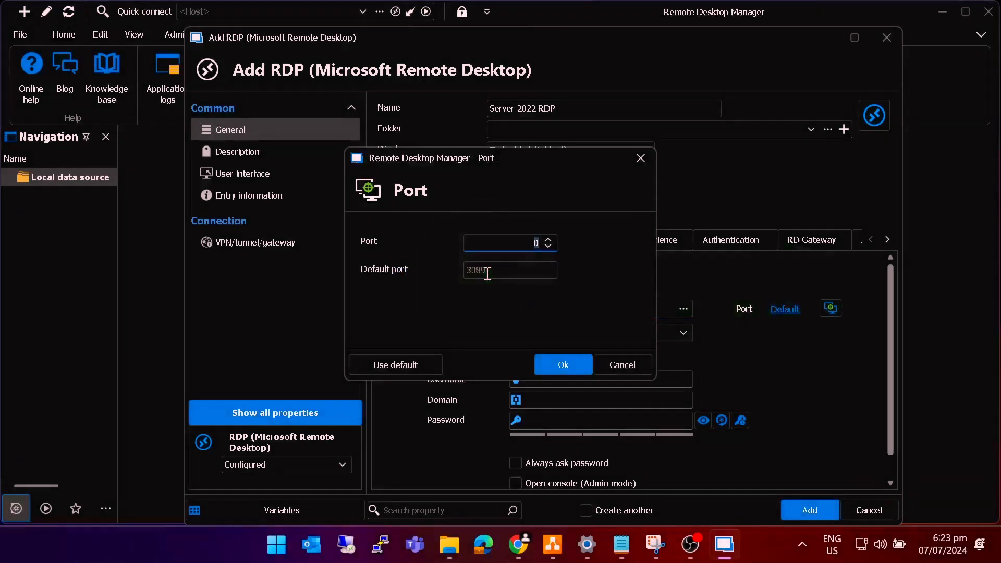
double_click(475, 270)
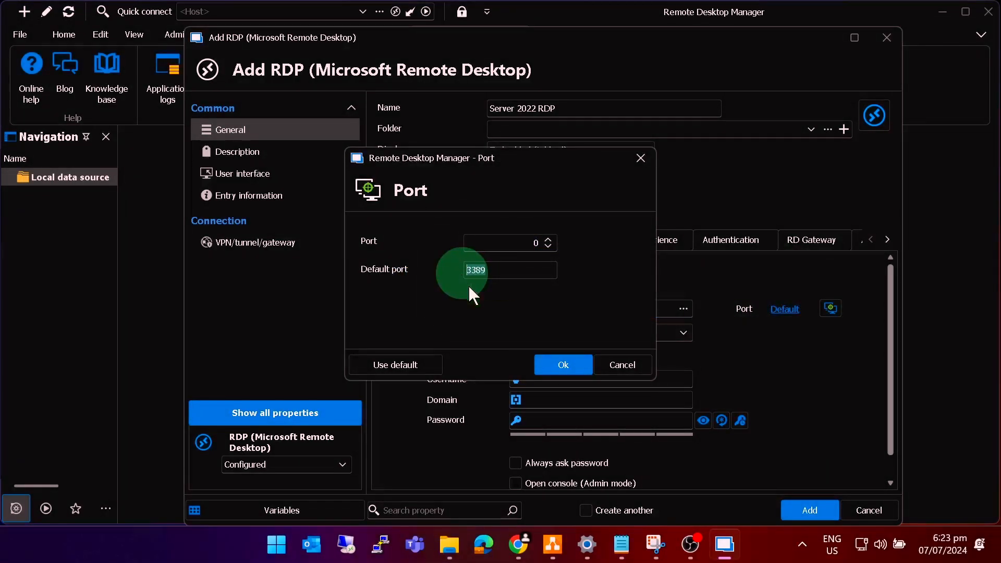
click(568, 364)
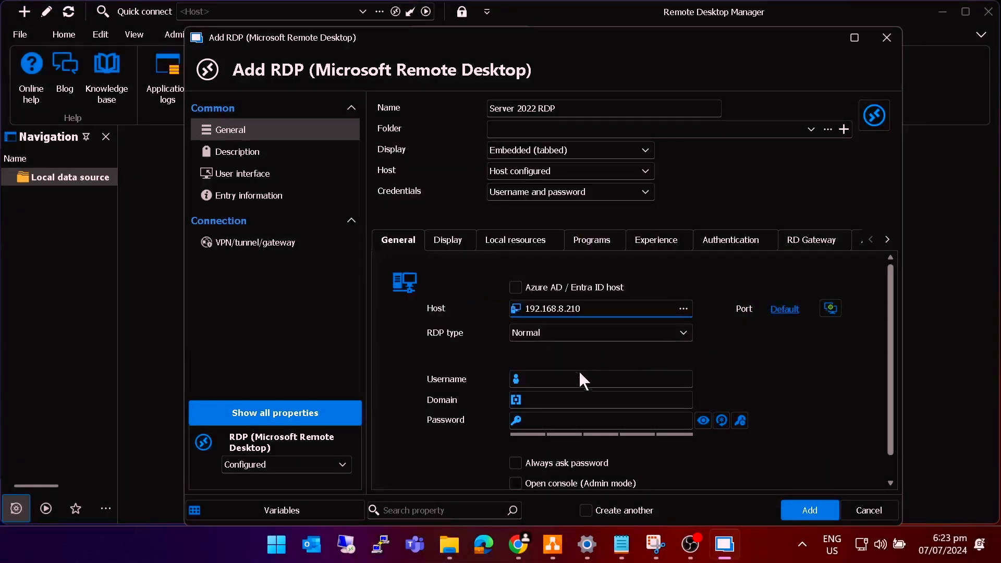
- Enter username administrator and the account password, then add the entry
click(559, 377)
text(a)
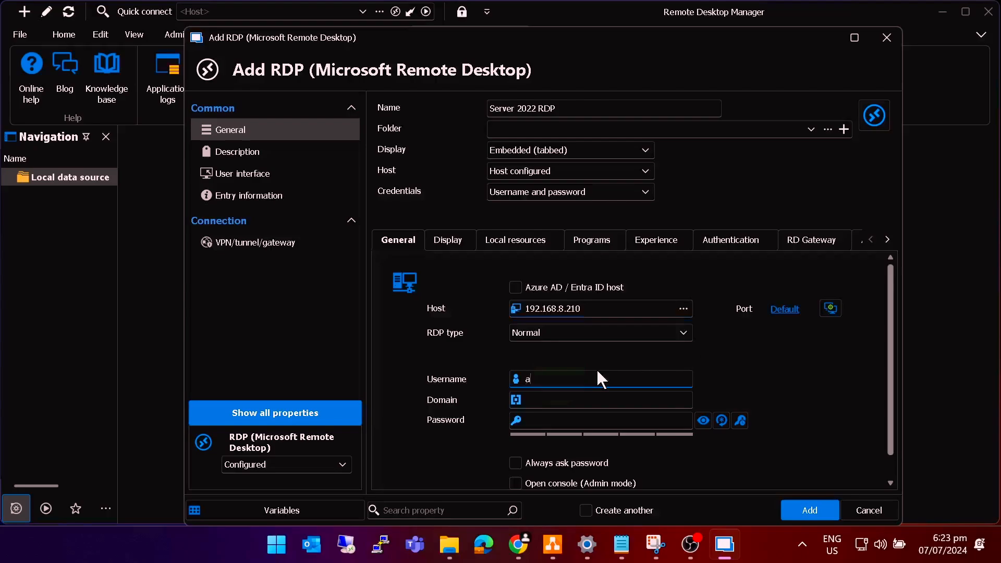
text(dministrator)
key(Tab)
key(Tab)
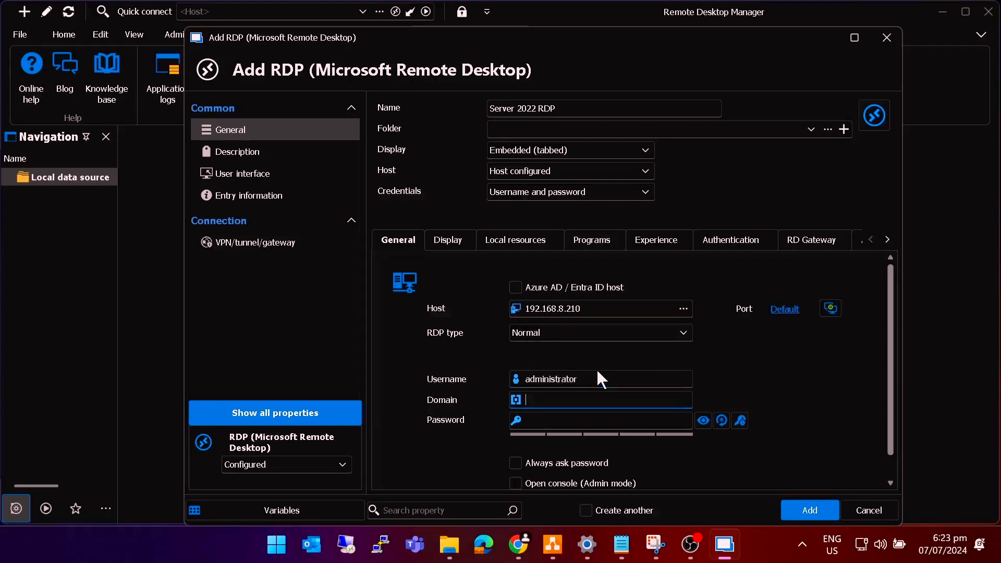
text(123456)
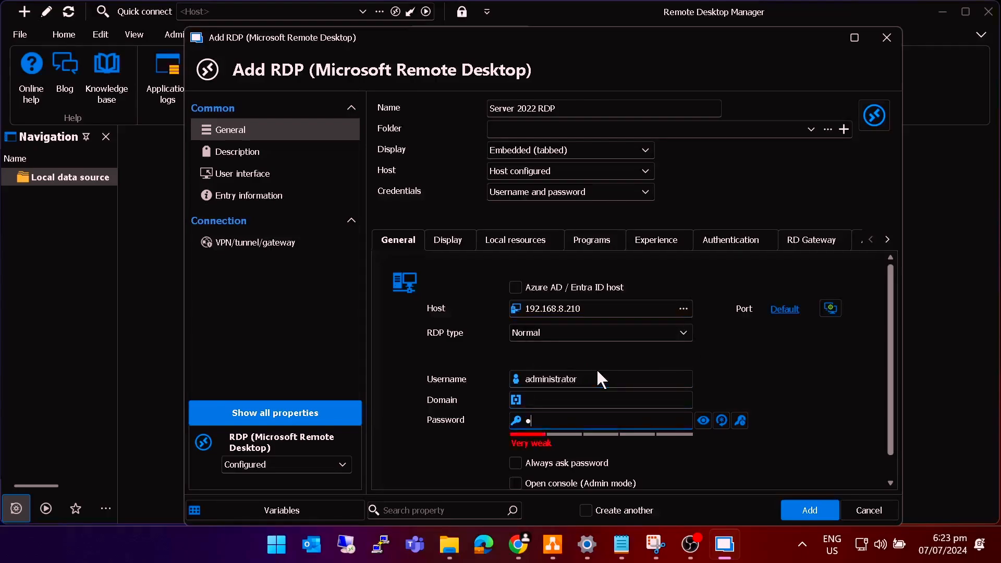
text(abcde)
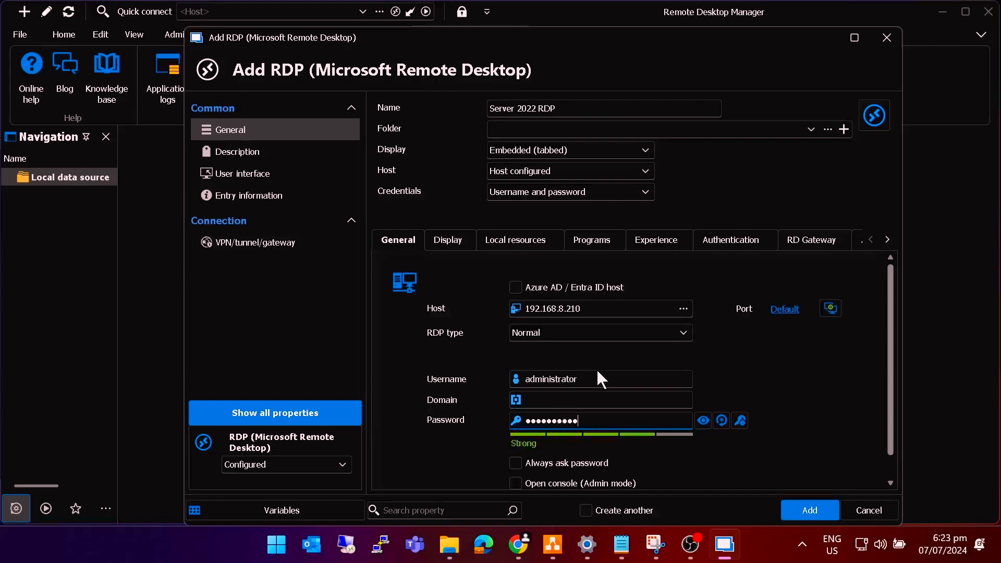
click(809, 510)
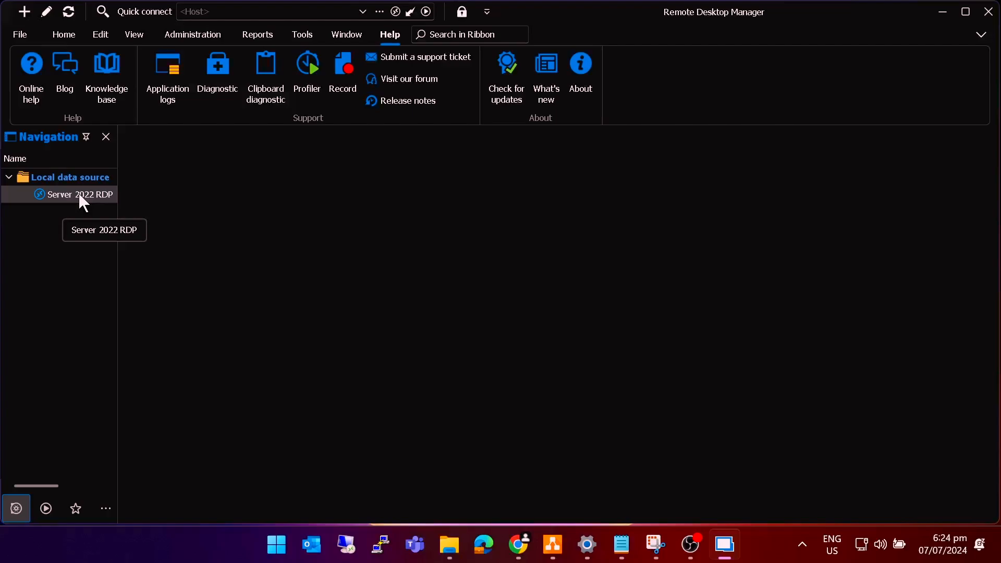
right_click(79, 196)
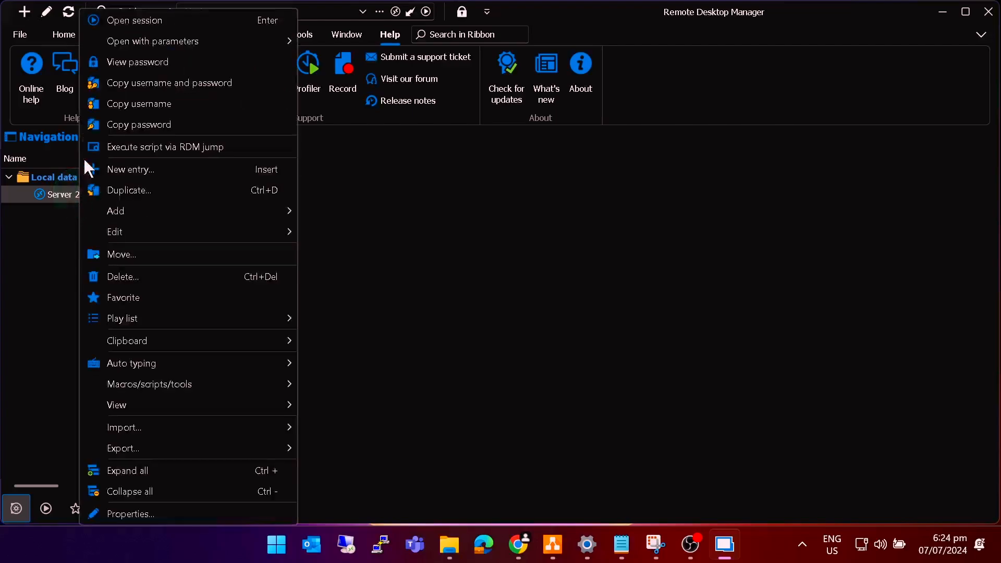
click(54, 226)
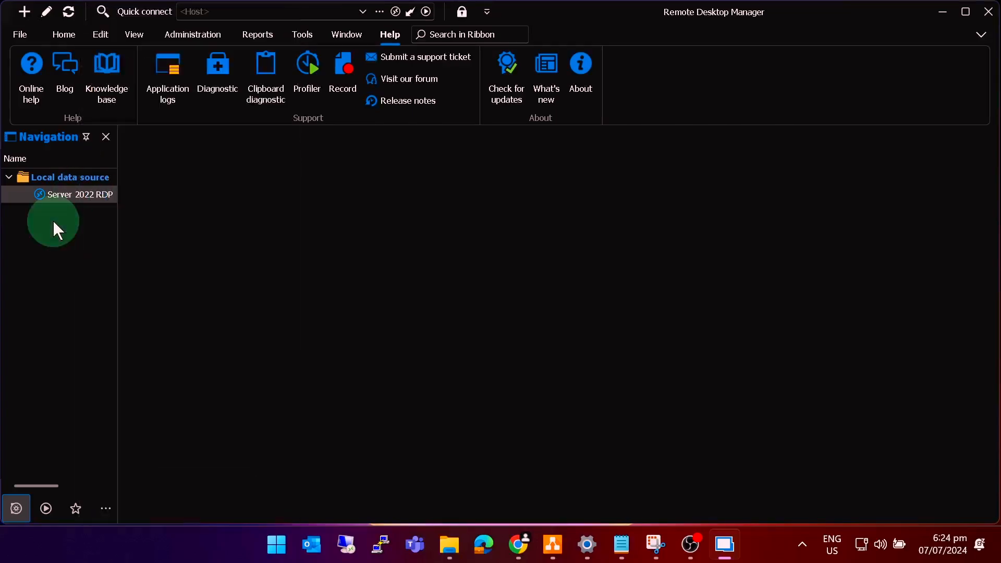
click(79, 201)
click(80, 200)
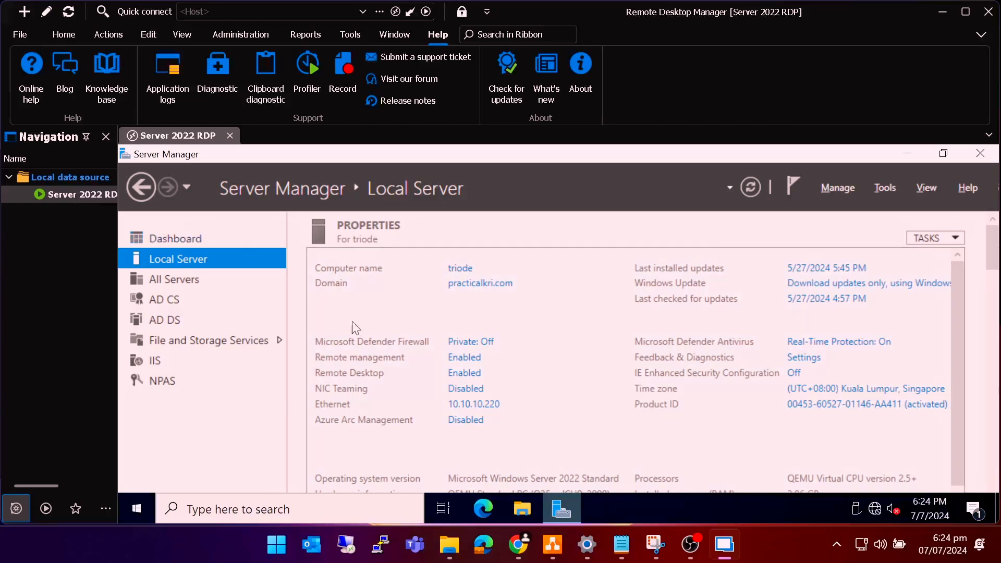
scroll(395, 359, down, 1)
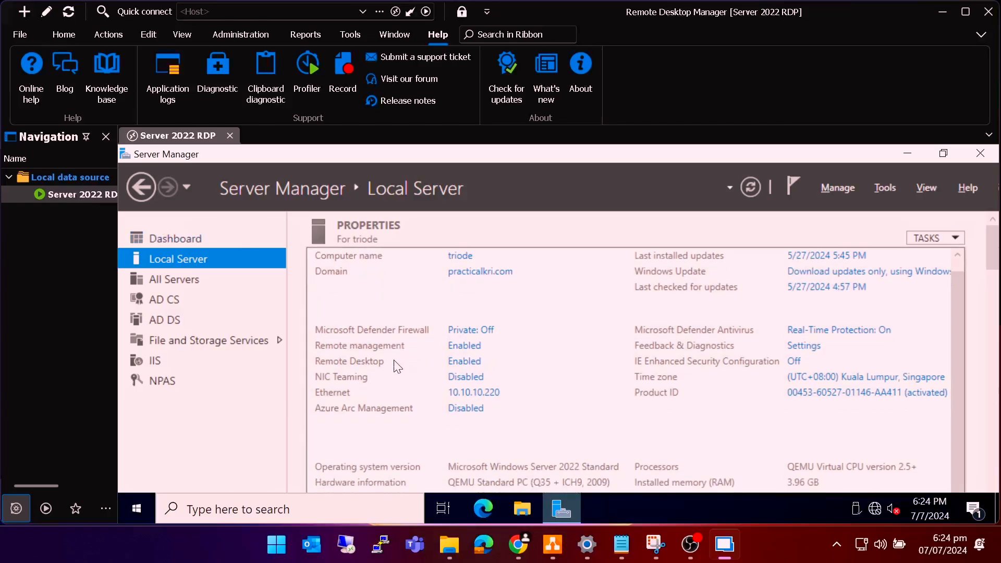
scroll(395, 367, up, 1)
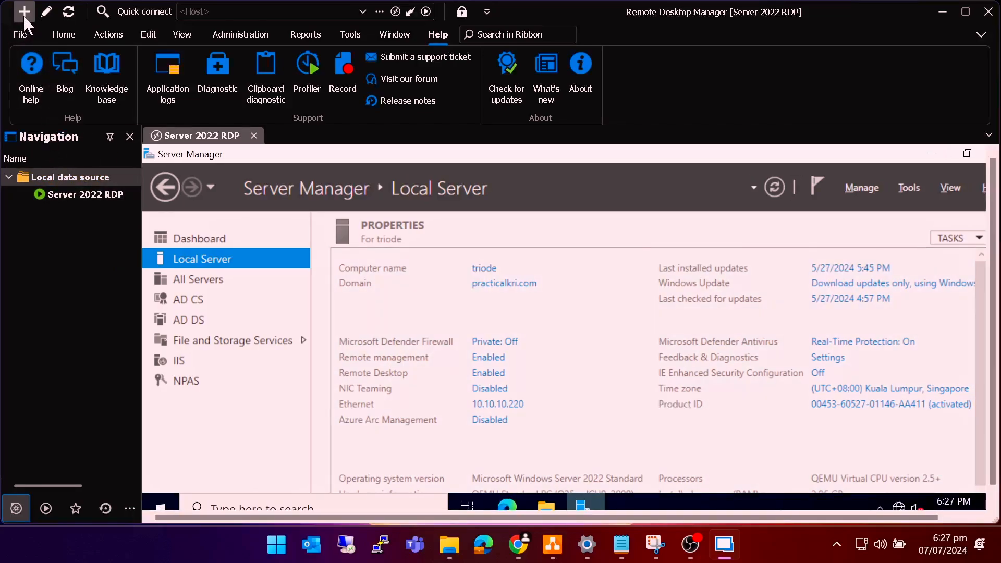
click(24, 13)
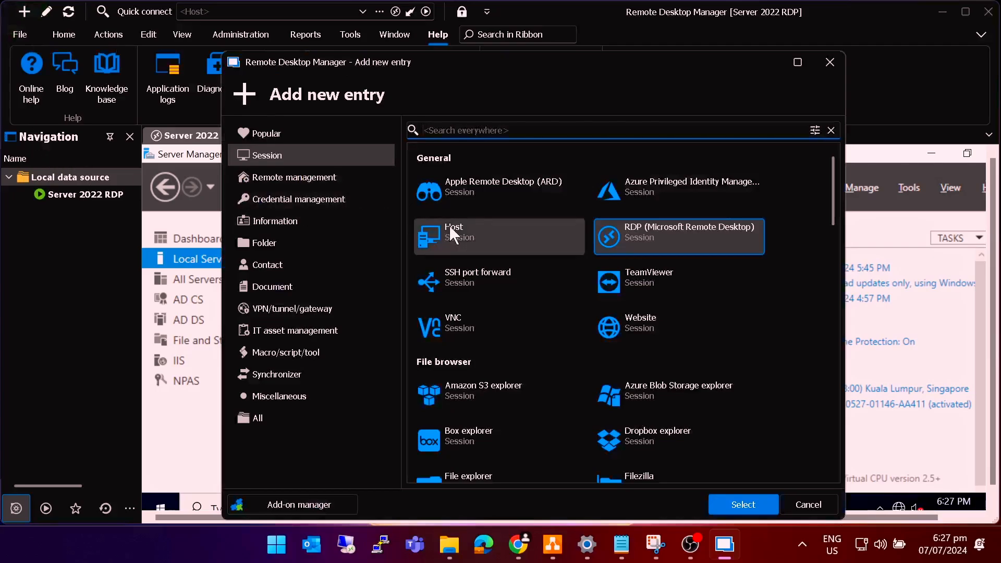
click(647, 321)
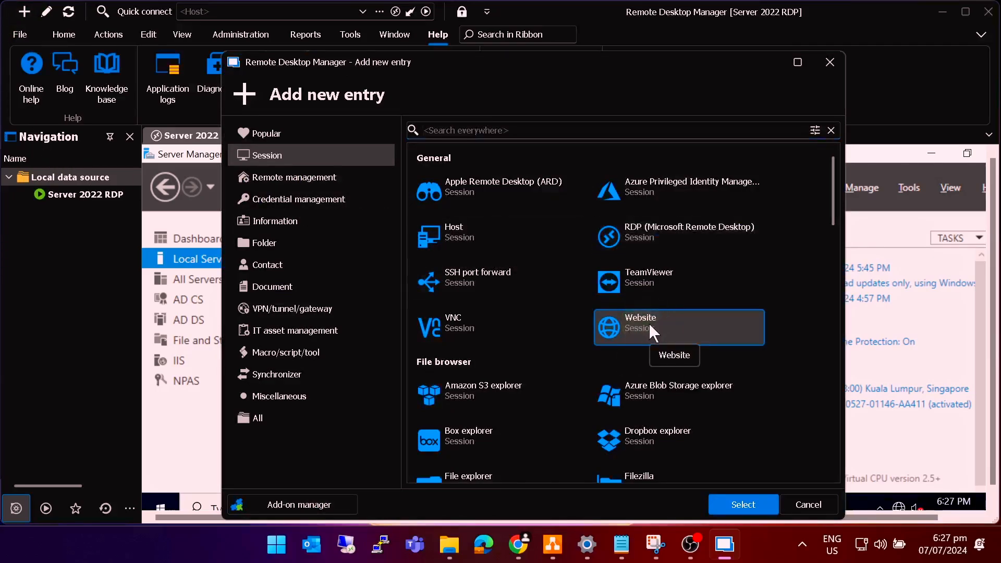
click(751, 501)
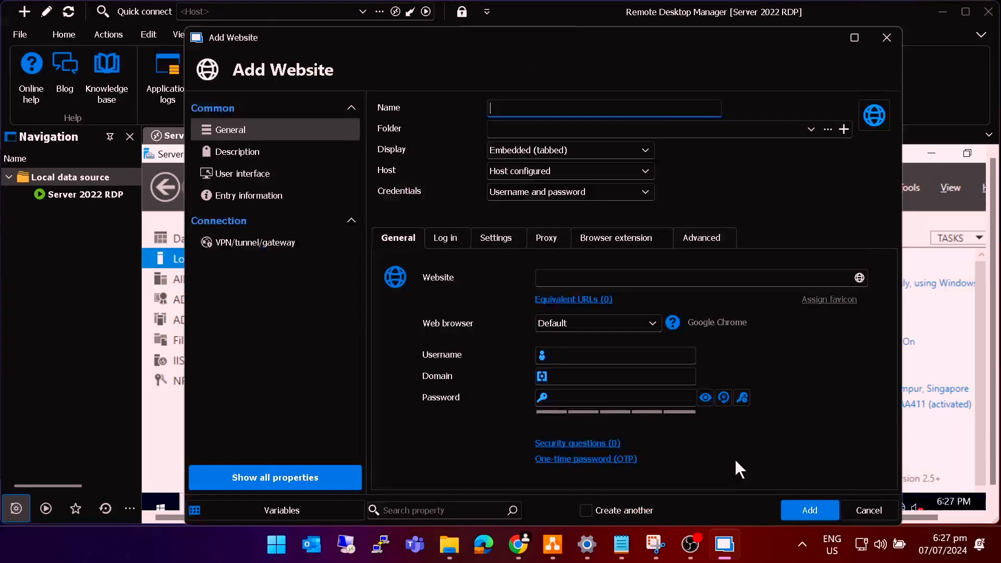
click(556, 106)
text(Pfsense Firewall)
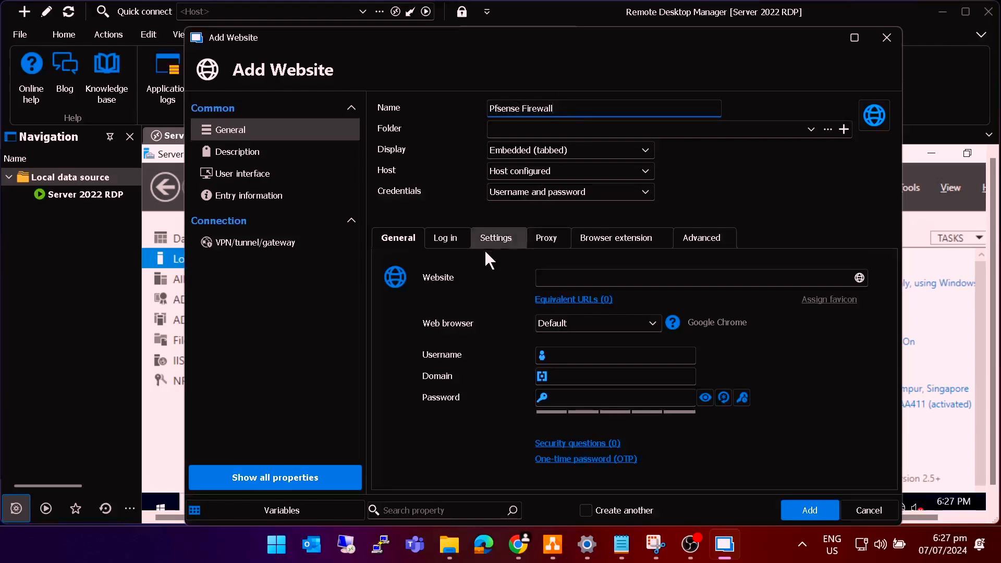
click(418, 280)
click(549, 278)
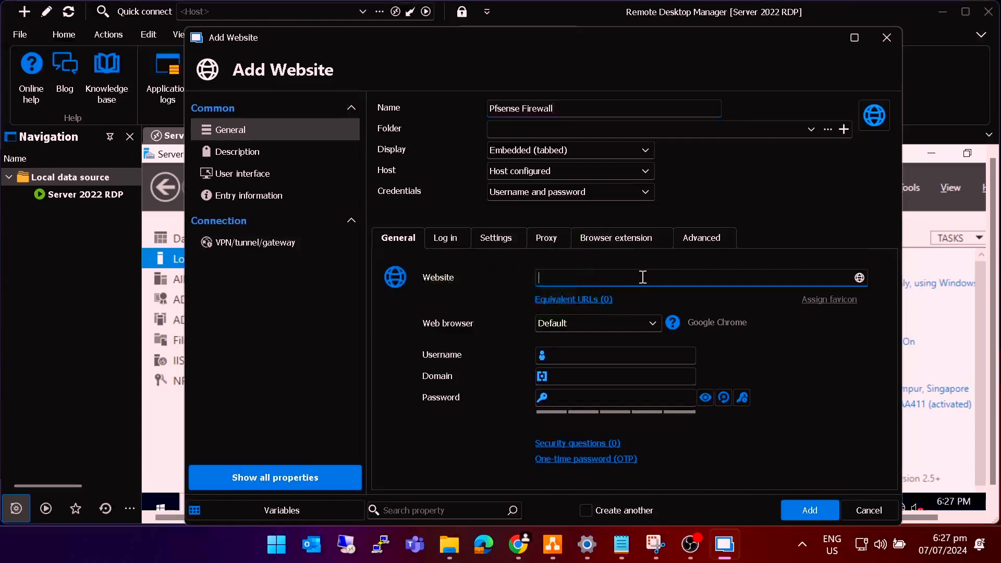
text(https://192.168.8.2)
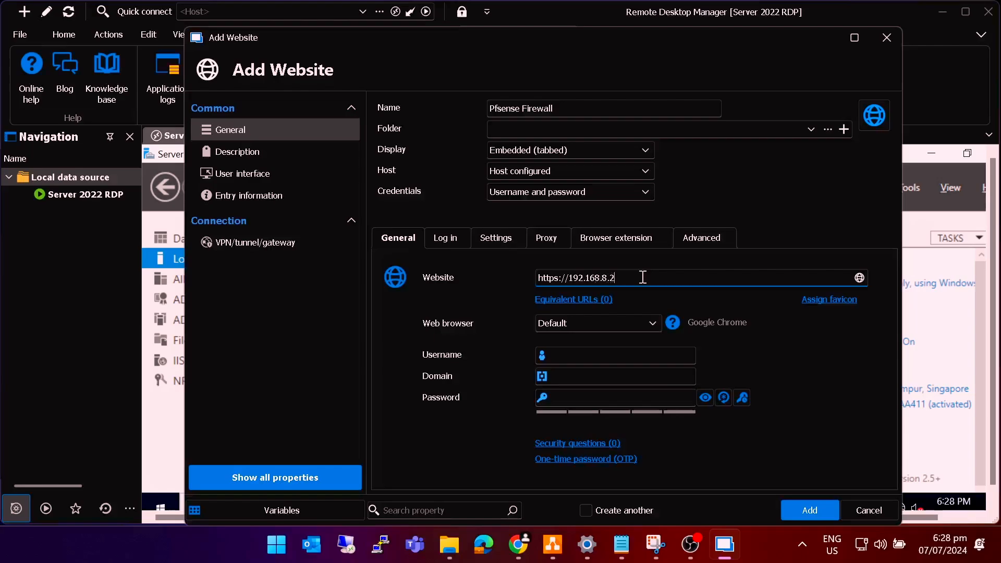
text(10)
click(808, 511)
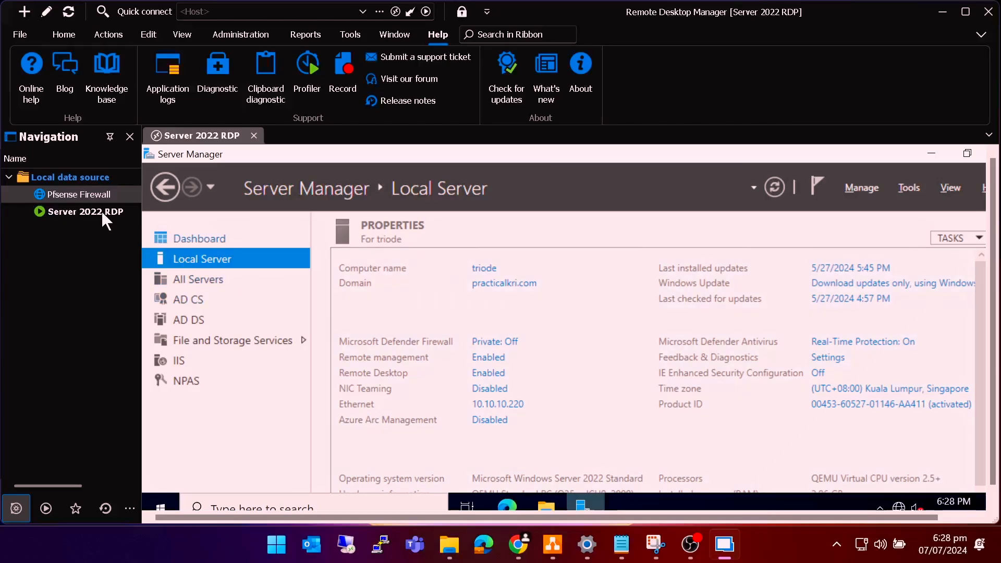
- Open the Pfsense Firewall entry and proceed past the untrusted certificate warning
click(67, 193)
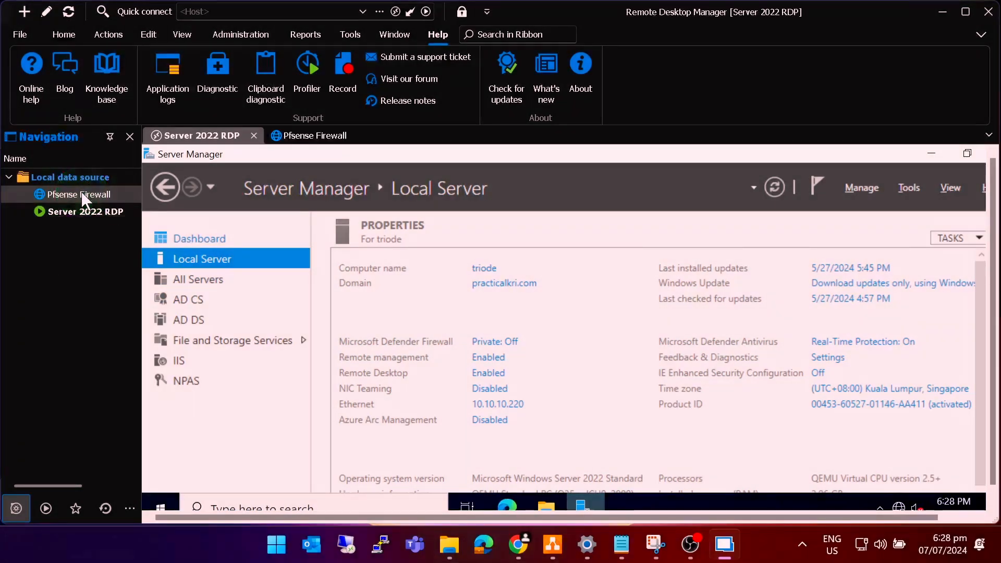
click(323, 138)
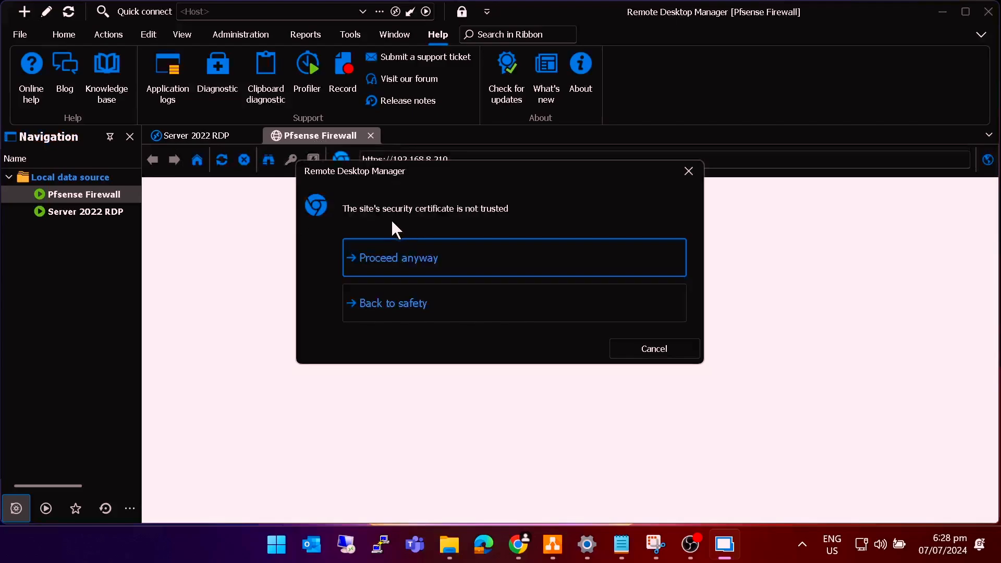
key(ctrl)
key(ctrl)
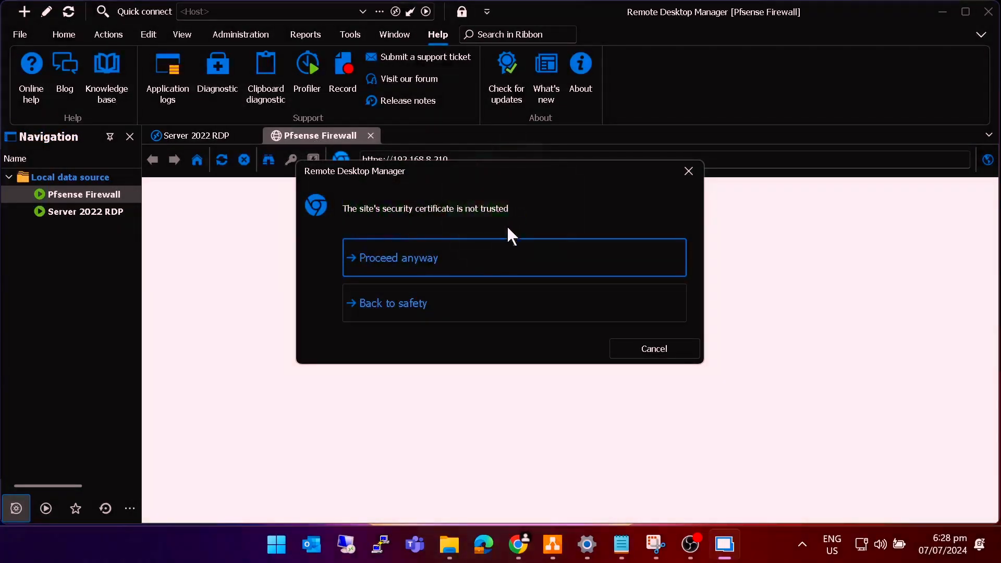
click(399, 265)
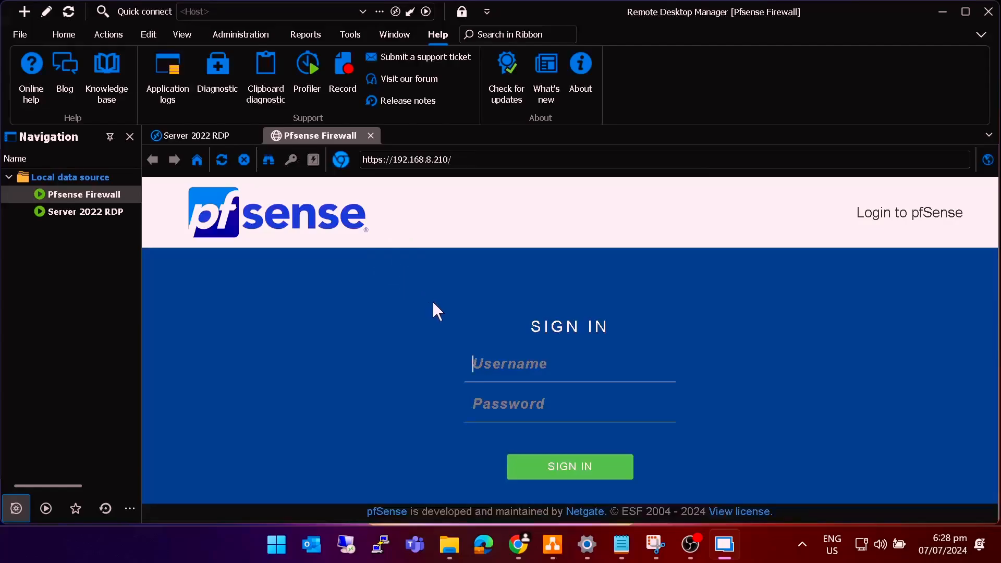
- Sign in to the pfSense dashboard as admin with the account password
text(admin)
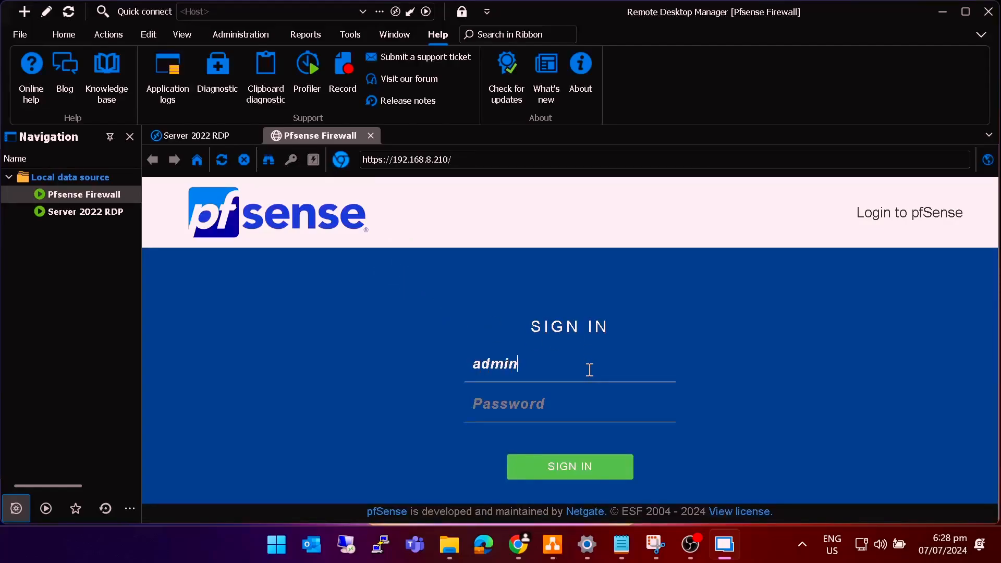
key(Tab)
text(p**********)
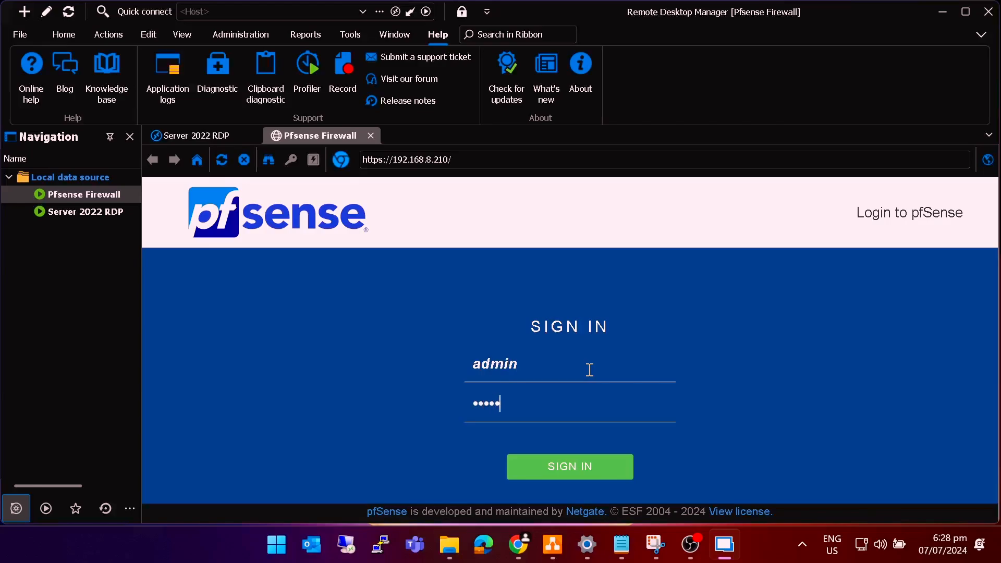
key(Return)
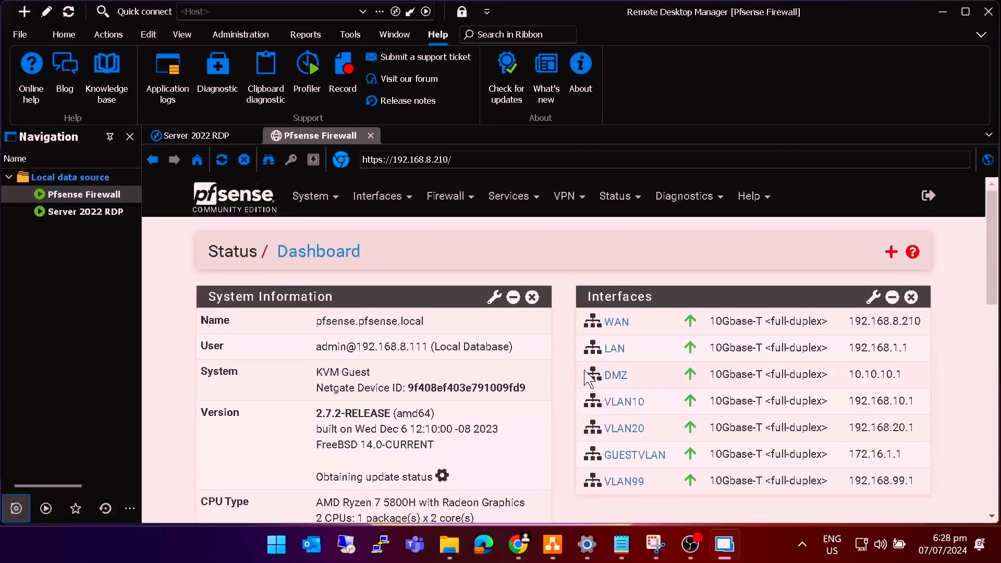
scroll(516, 361, down, 3)
scroll(516, 361, up, 3)
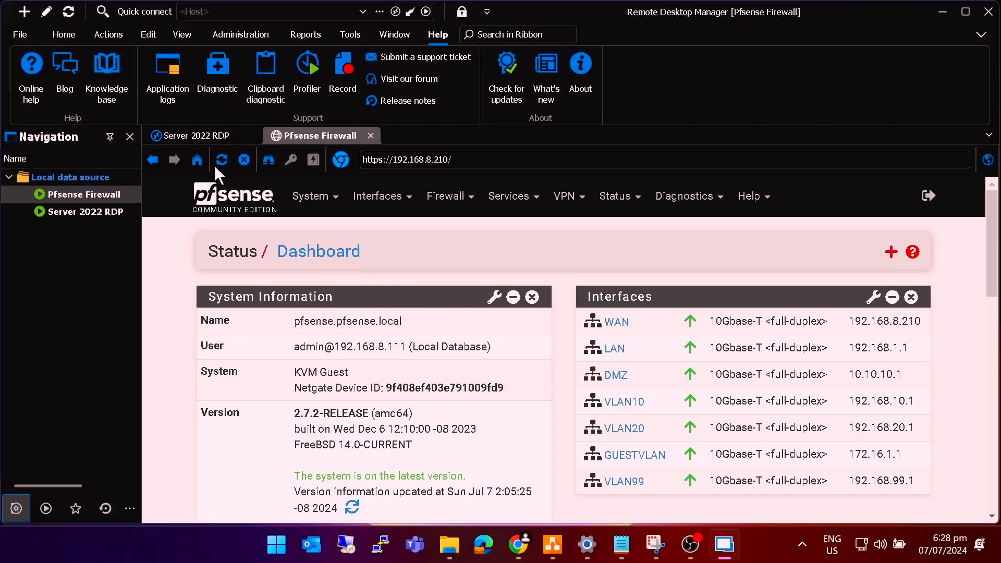
click(203, 137)
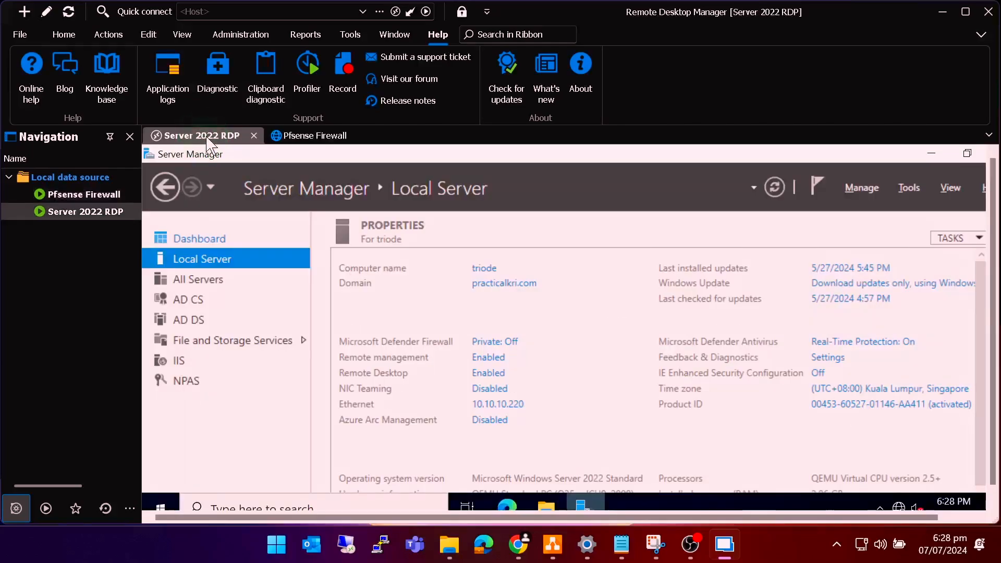
- Tick goal 2 as done and underline goal 3 in green
click(299, 136)
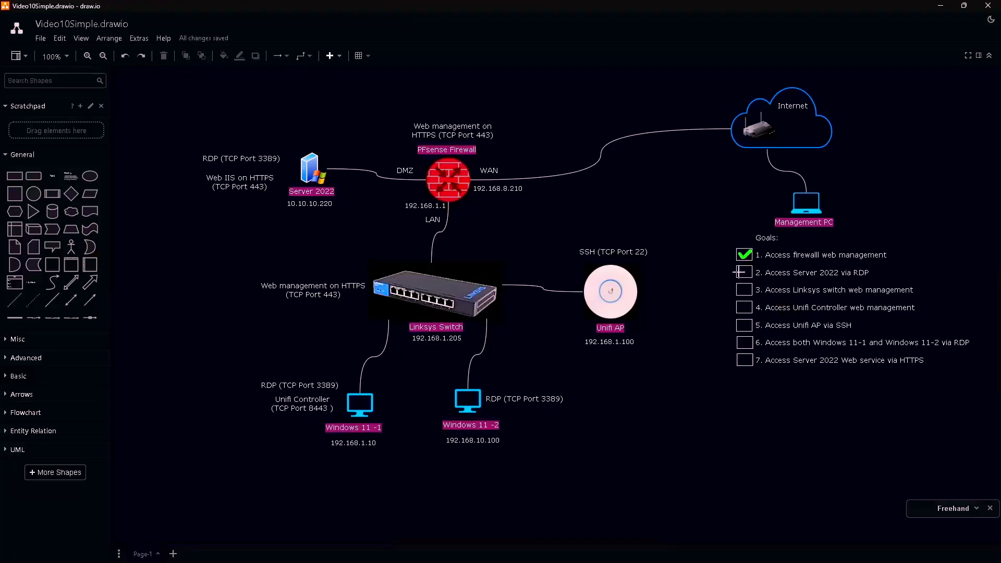
mouse_move(739, 272)
mouse_down()
mouse_move(757, 267)
mouse_move(813, 299)
mouse_move(895, 298)
mouse_up()
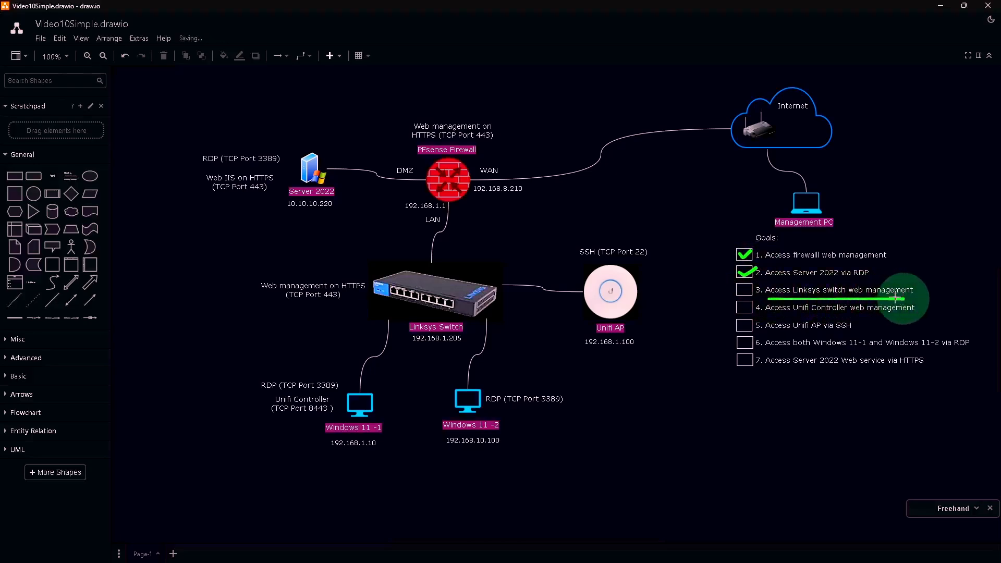
mouse_move(486, 264)
mouse_down()
mouse_move(442, 280)
mouse_move(455, 288)
mouse_up()
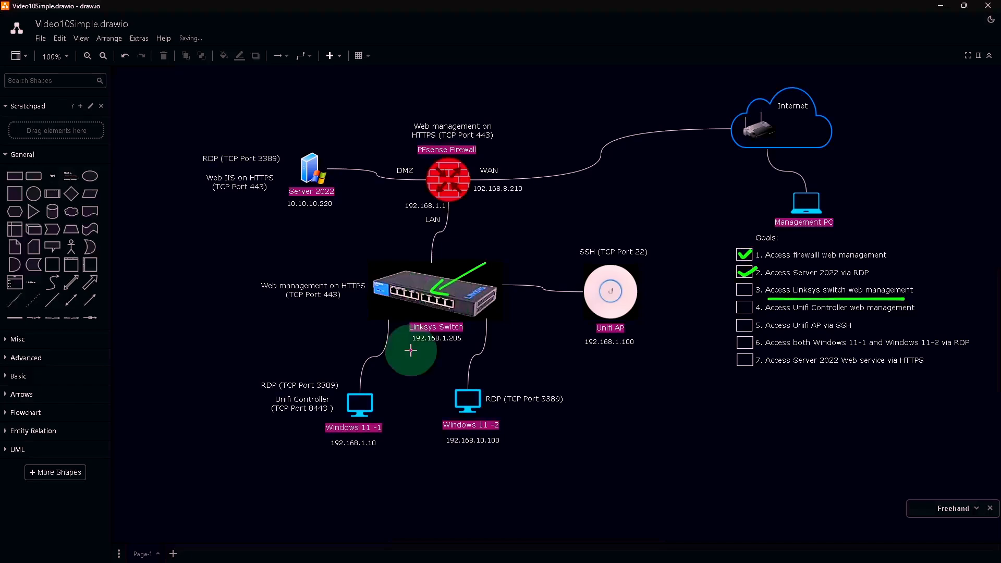
- Underline the switch's 192.168.1.205 address and both HTTPS / TCP Port 443 labels
drag(411, 350, 457, 345)
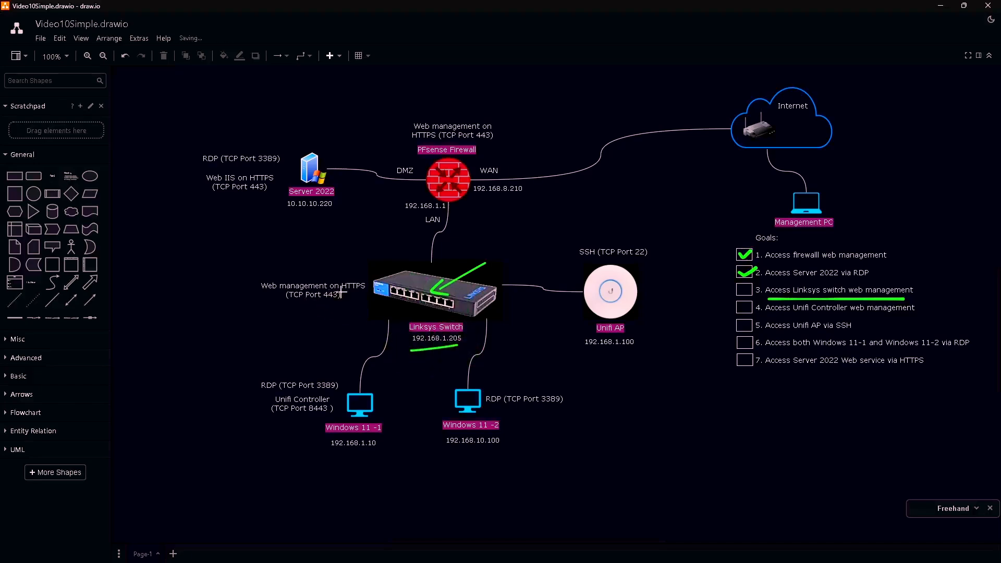
drag(341, 292, 364, 291)
drag(292, 304, 336, 303)
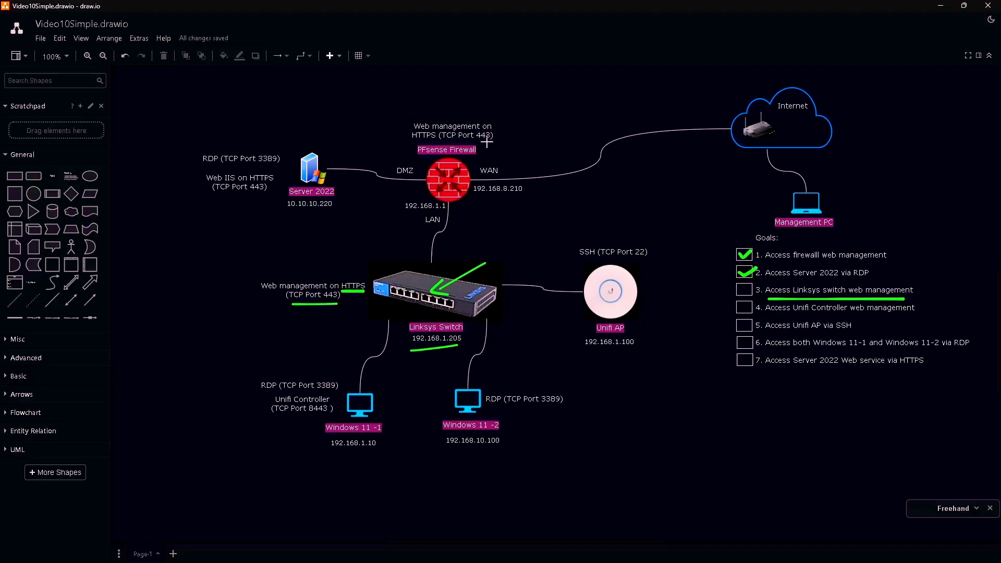
drag(452, 141, 493, 140)
drag(409, 142, 436, 141)
- Back in Chrome, go to Firewall > NAT and add a new Port Forward rule
key(alt+Tab)
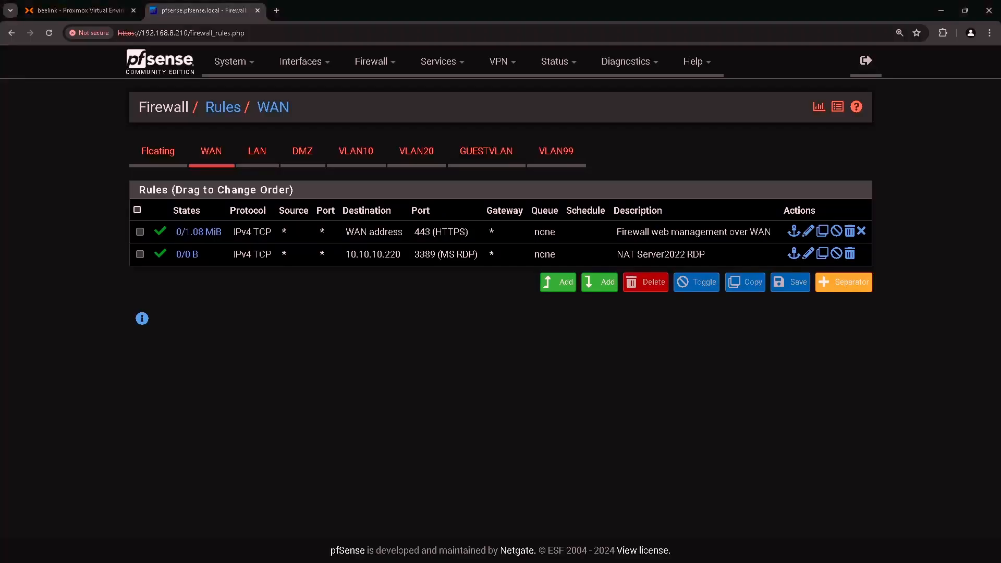
click(368, 61)
click(367, 112)
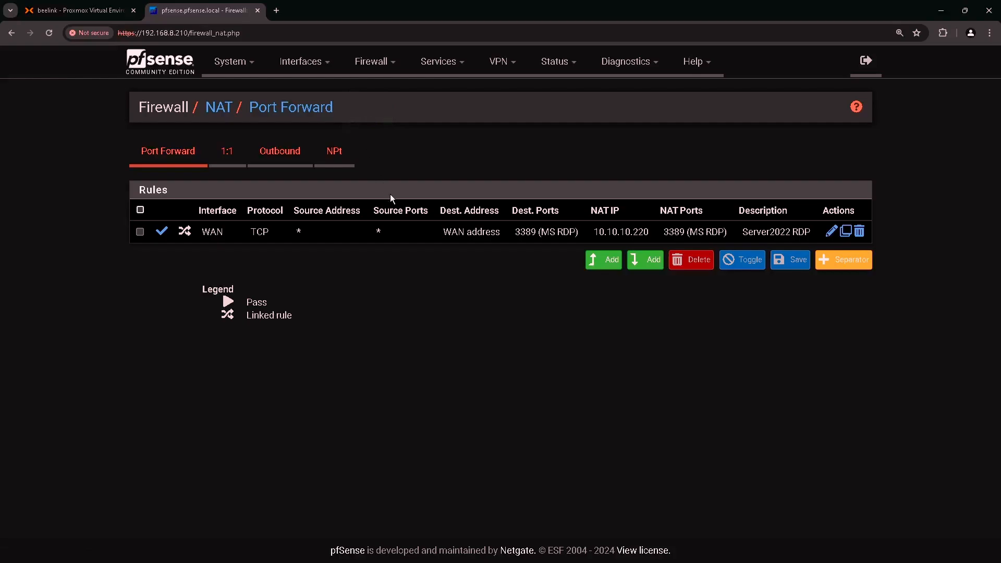
click(643, 264)
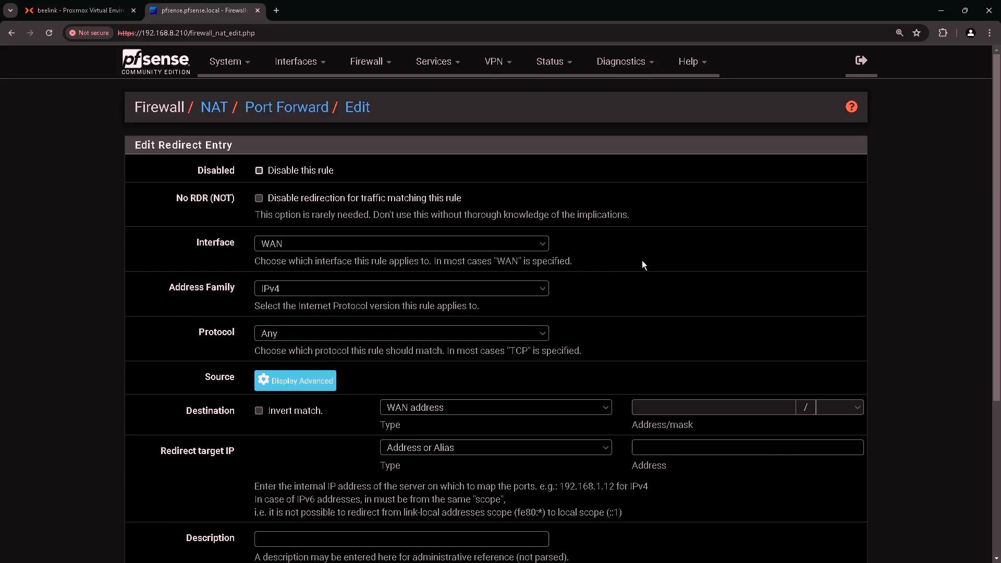
- Set the port-forward rule's protocol to TCP
click(212, 245)
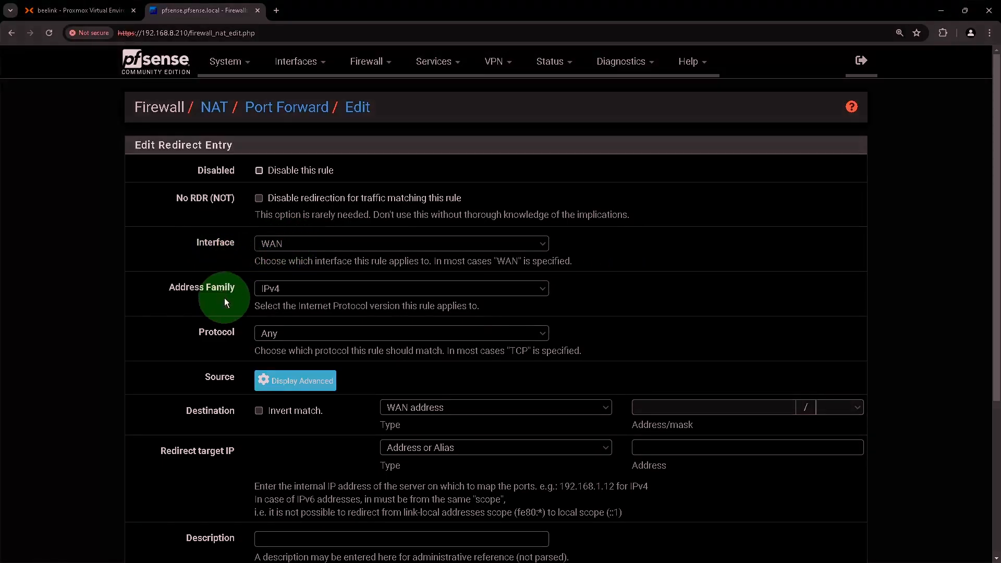
scroll(270, 292, down, 2)
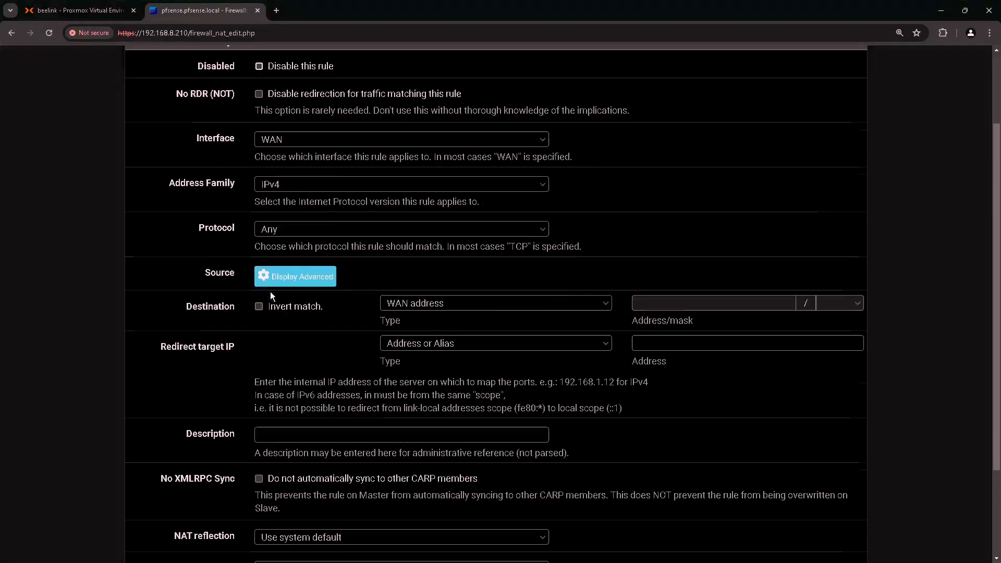
click(215, 232)
click(307, 229)
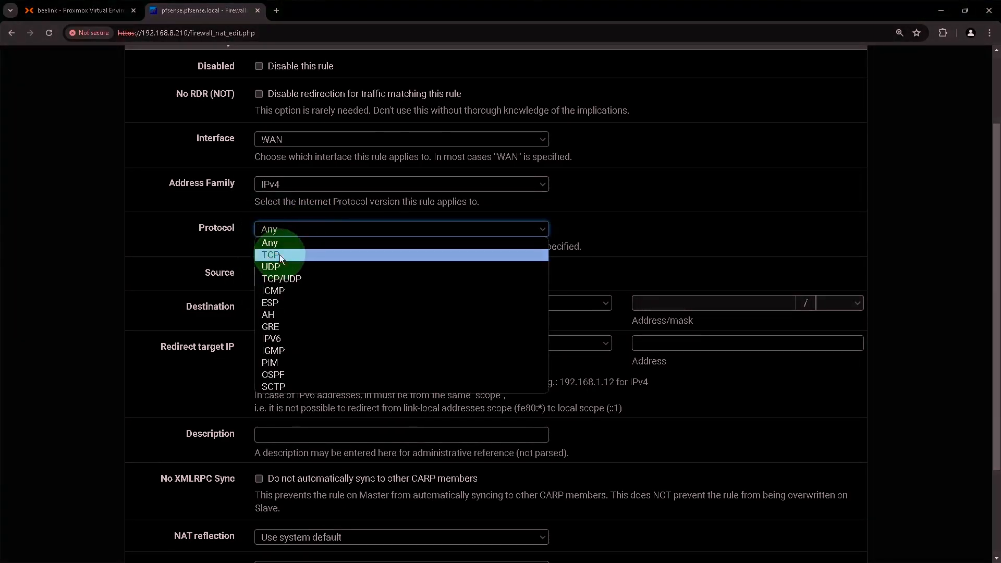
click(293, 254)
- Set the destination port range From and To to HTTPS
scroll(261, 261, down, 1)
click(222, 263)
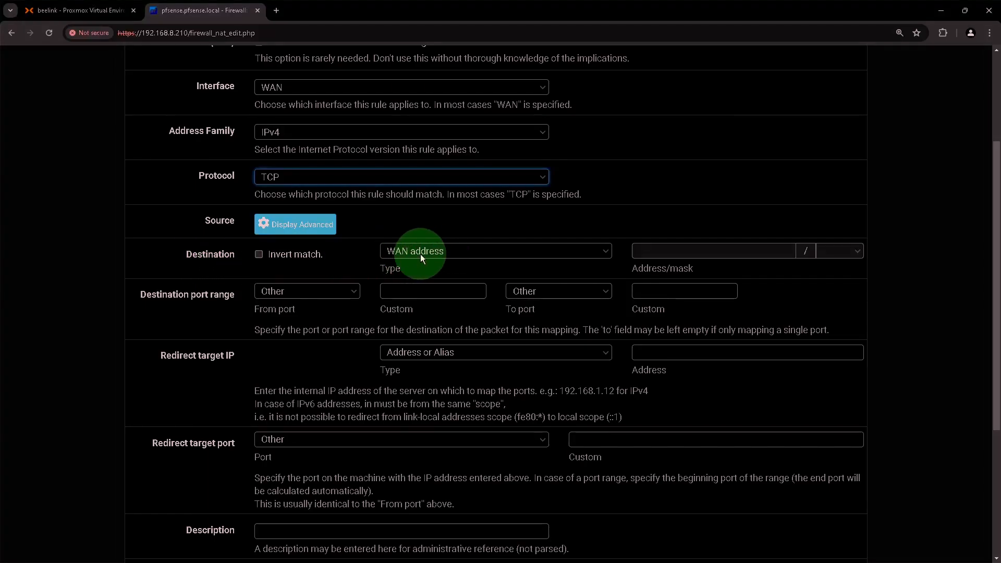
scroll(313, 250, down, 1)
click(209, 244)
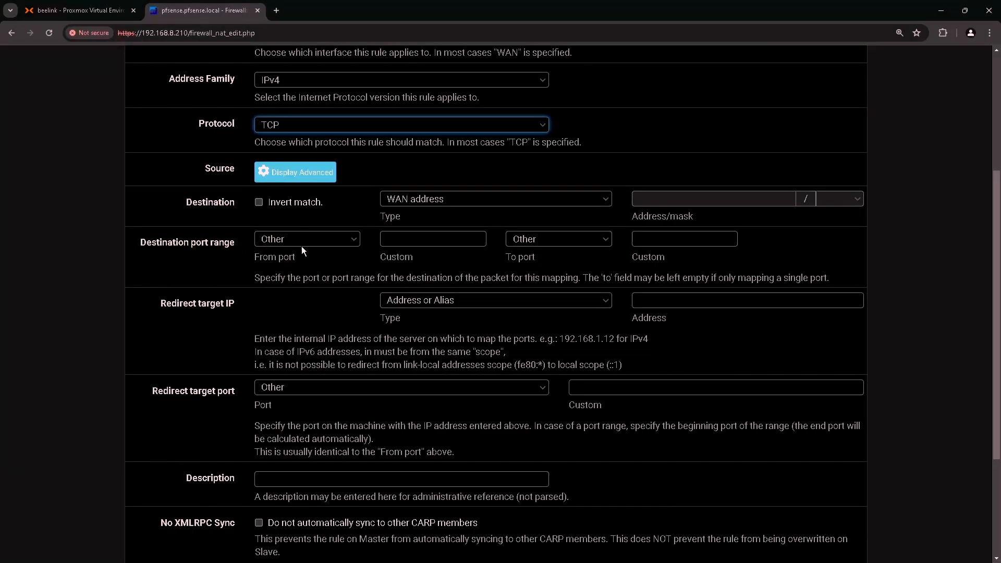
click(293, 255)
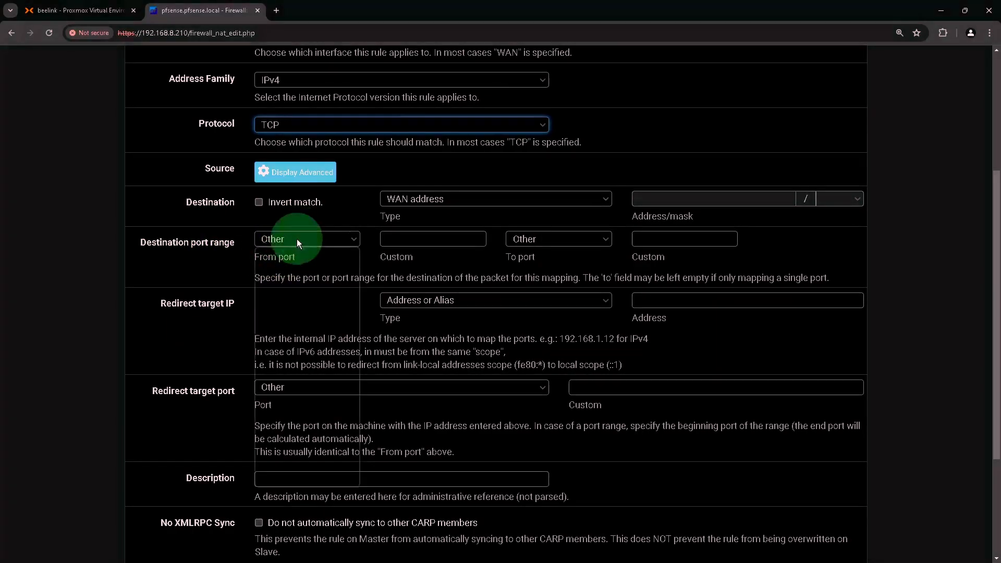
click(296, 238)
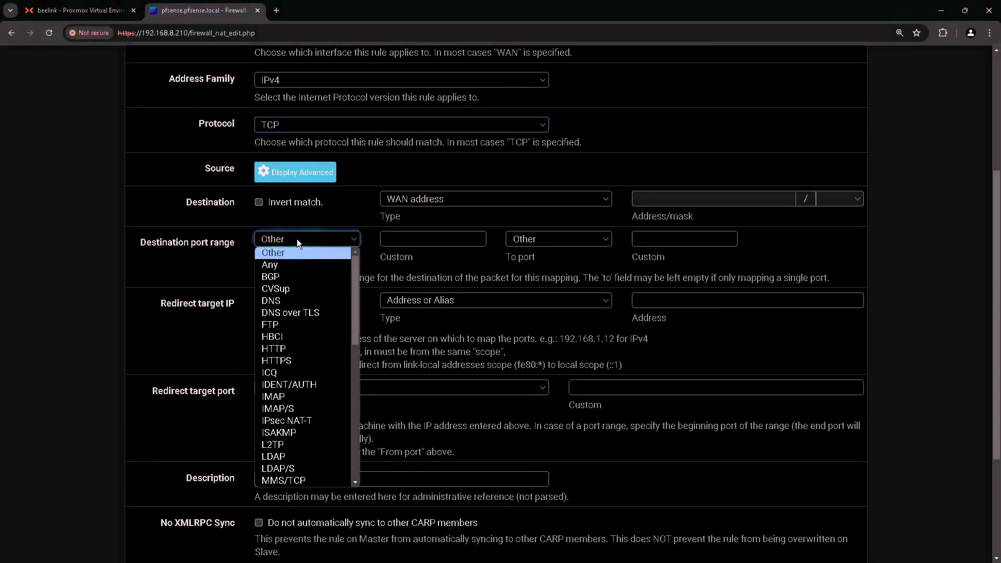
click(291, 361)
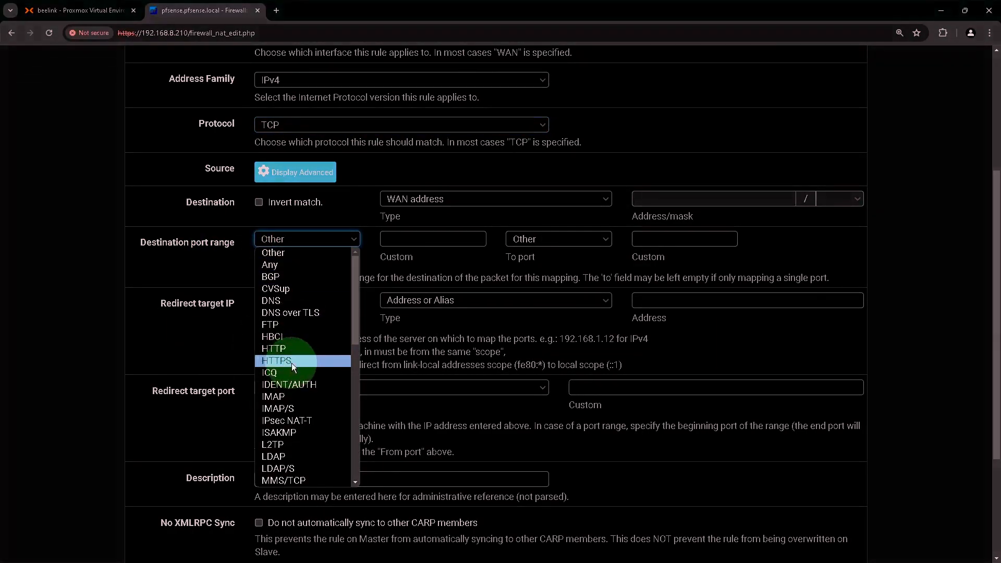
click(297, 362)
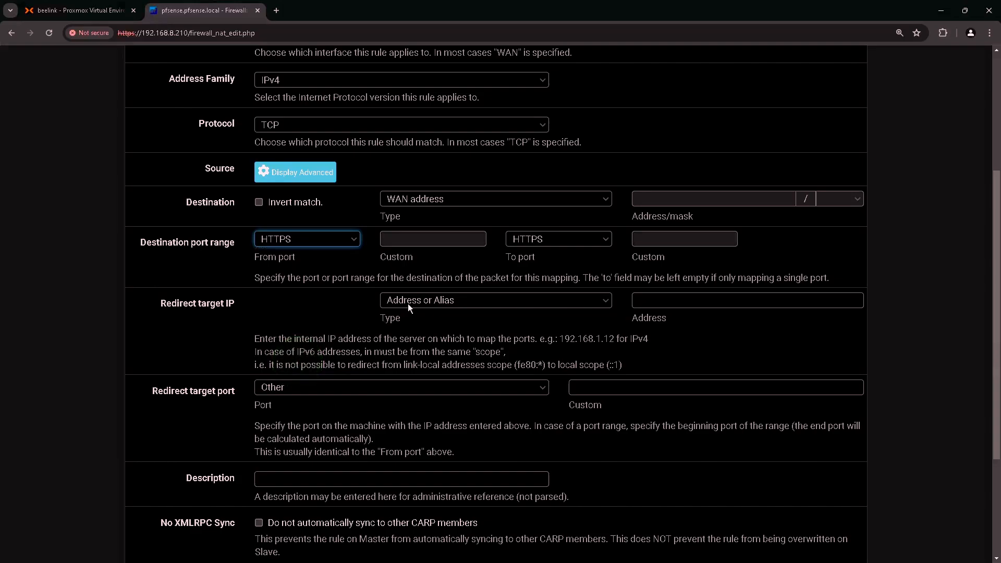
click(502, 262)
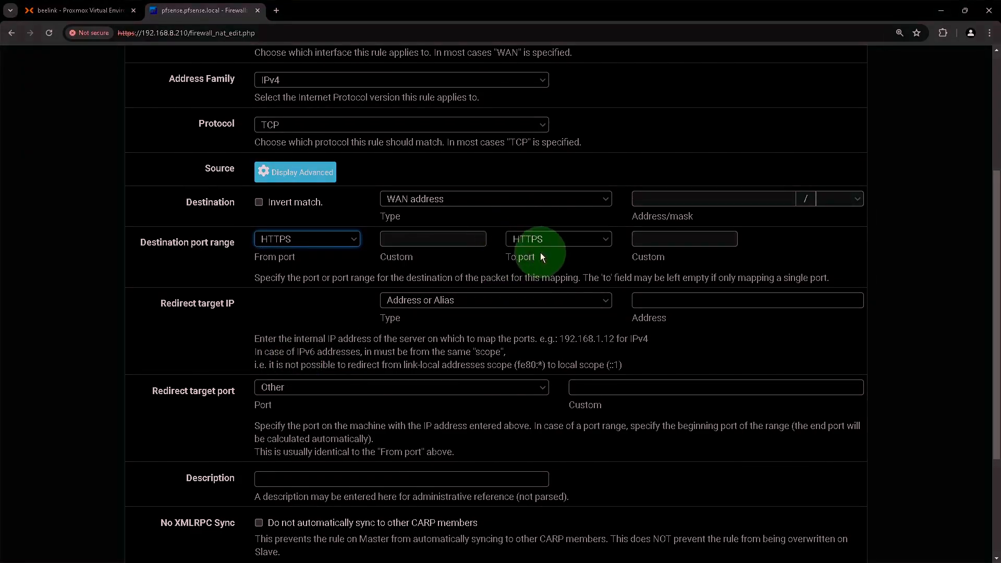
- Redirect to target IP 192.168.1.205 on the HTTPS port
scroll(540, 252, down, 1)
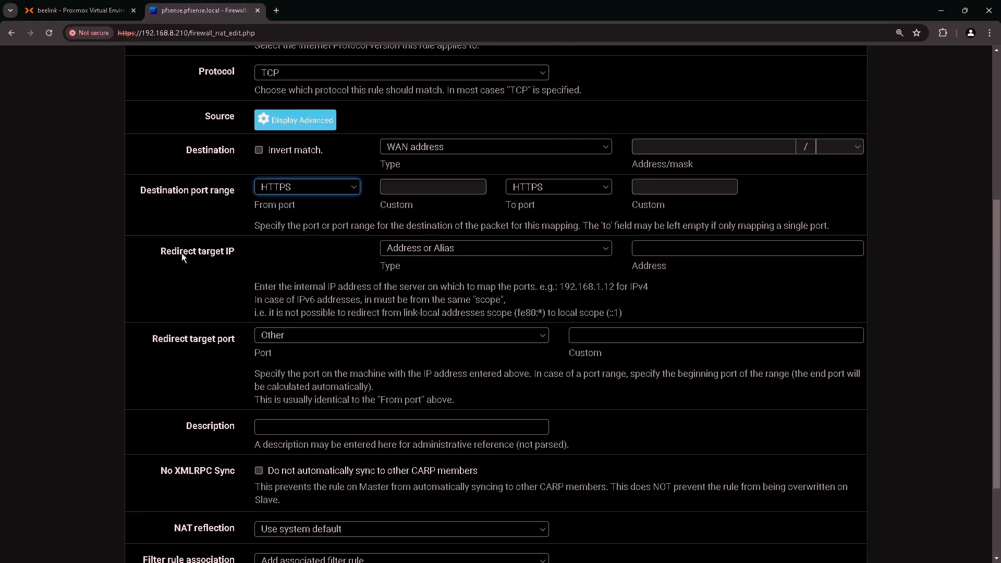
click(212, 257)
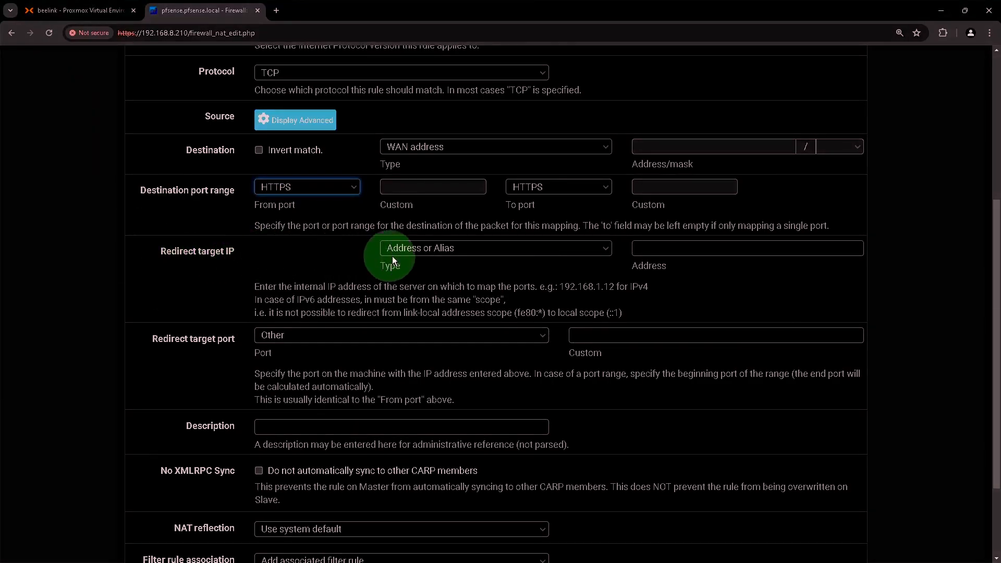
click(664, 249)
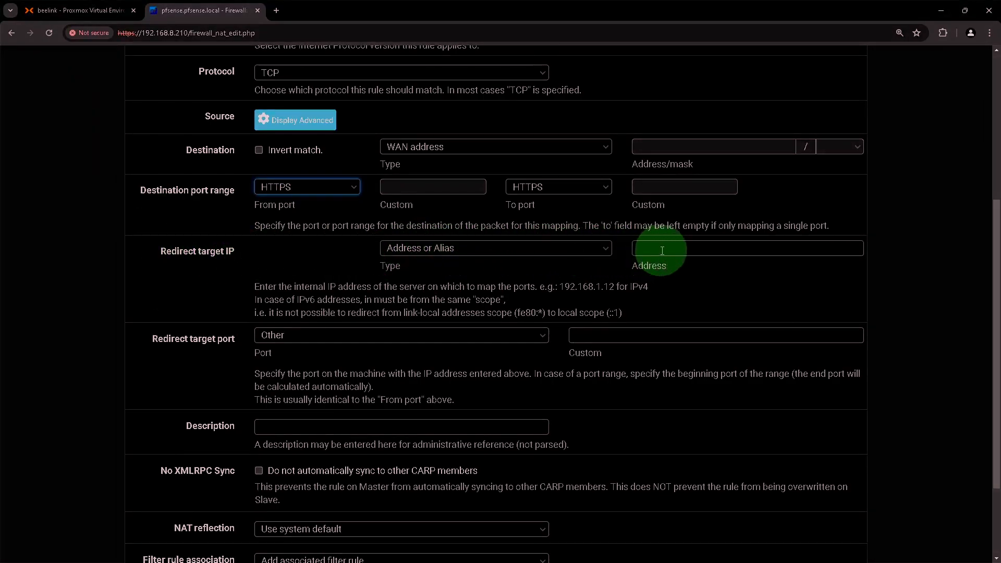
text(192.1)
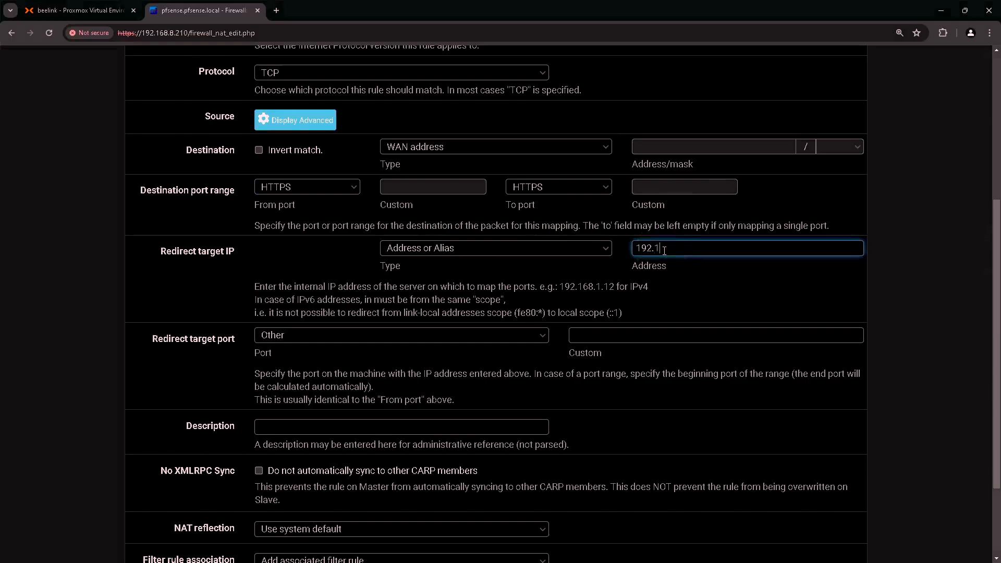
text(68.1.205)
click(202, 339)
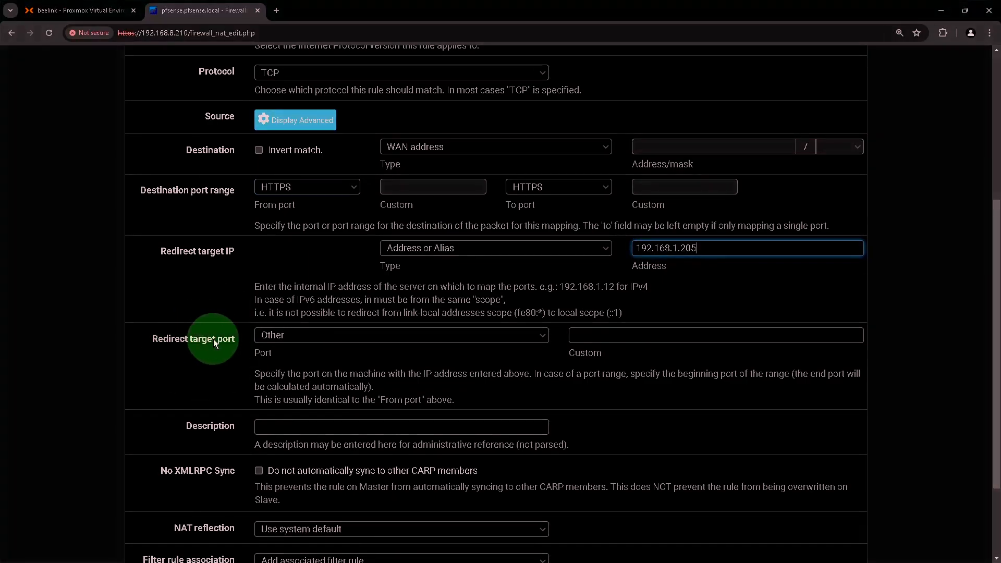
click(359, 334)
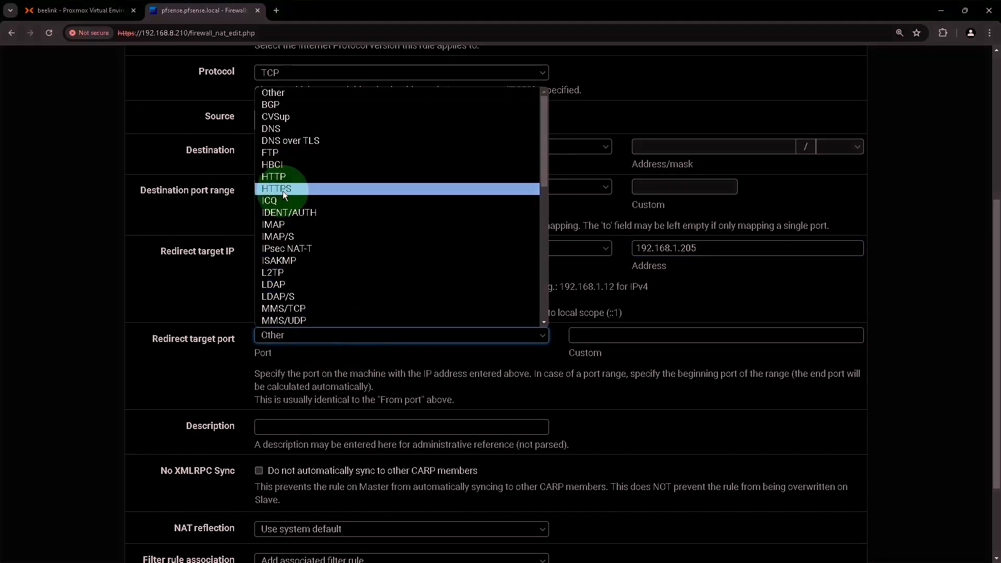
click(302, 189)
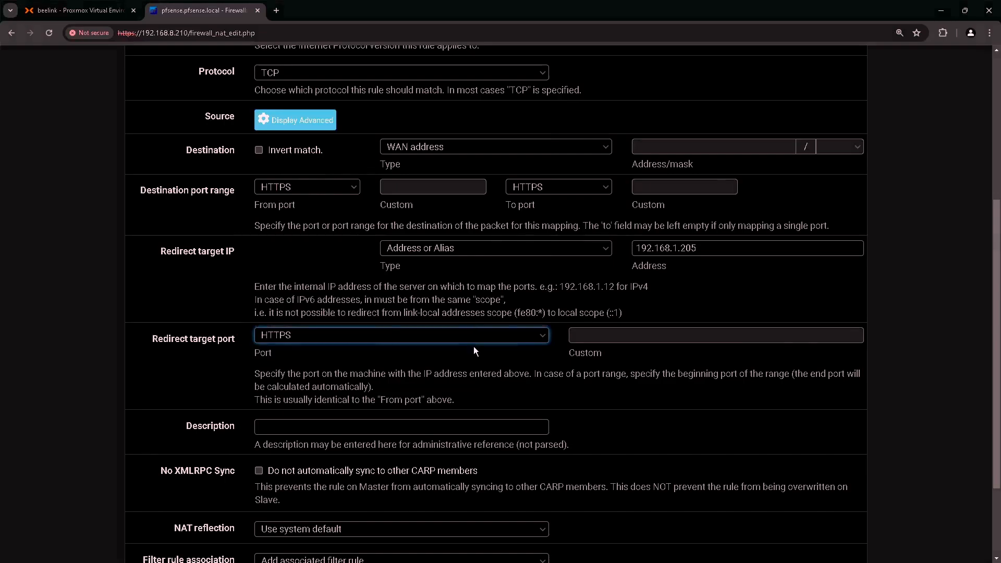
- Describe the rule as 'Linksys Switch Web Management'
scroll(473, 346, down, 2)
click(369, 318)
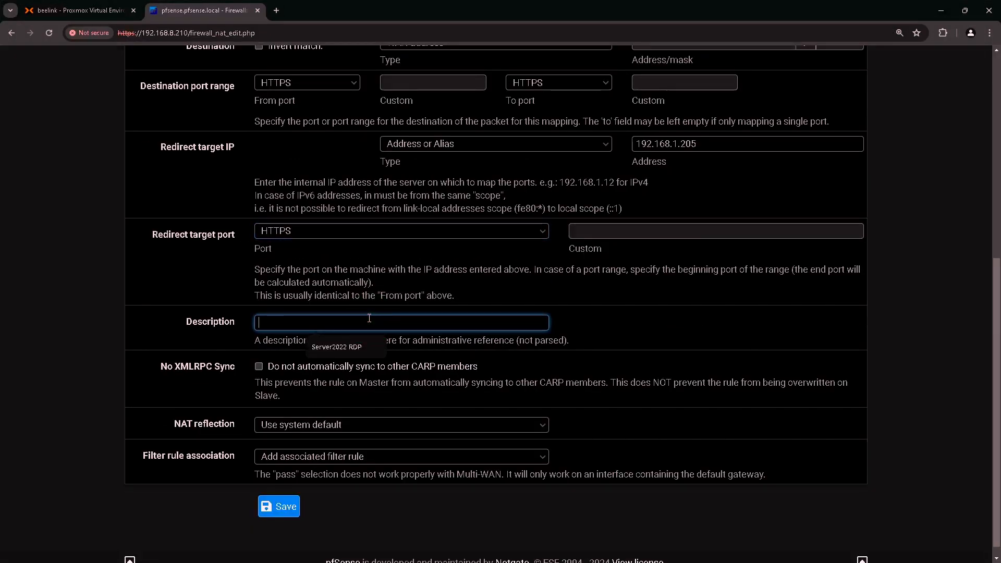
text(Linksys)
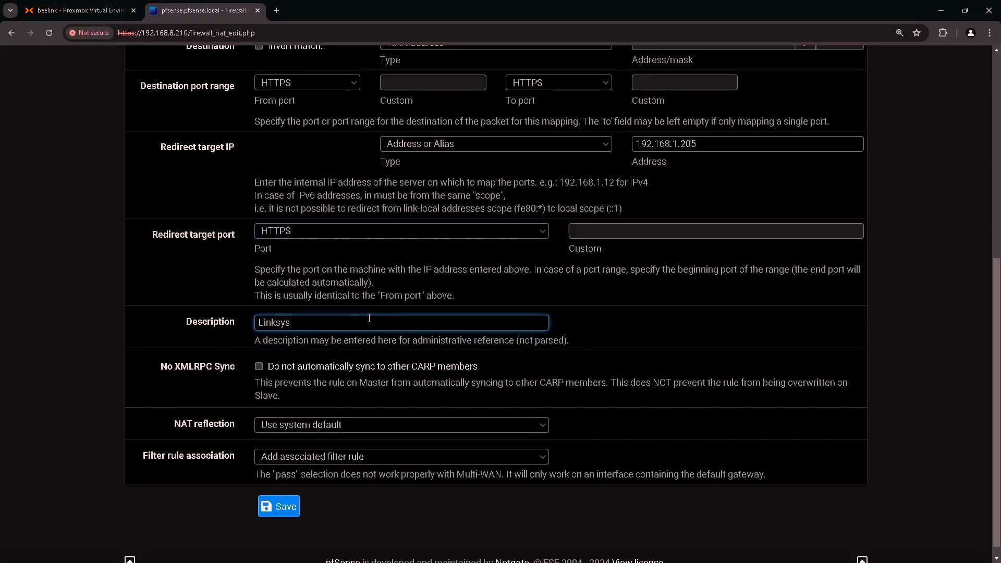
text( Switch Web Management)
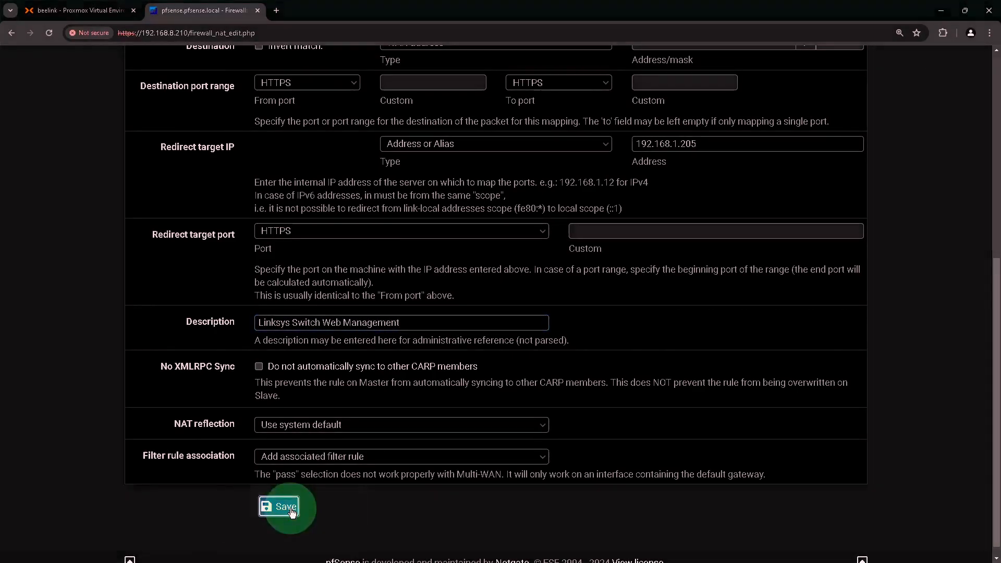
- Save and apply the Linksys port-forward, then view WAN rules showing NAT Linksys Switch Web Management
click(285, 507)
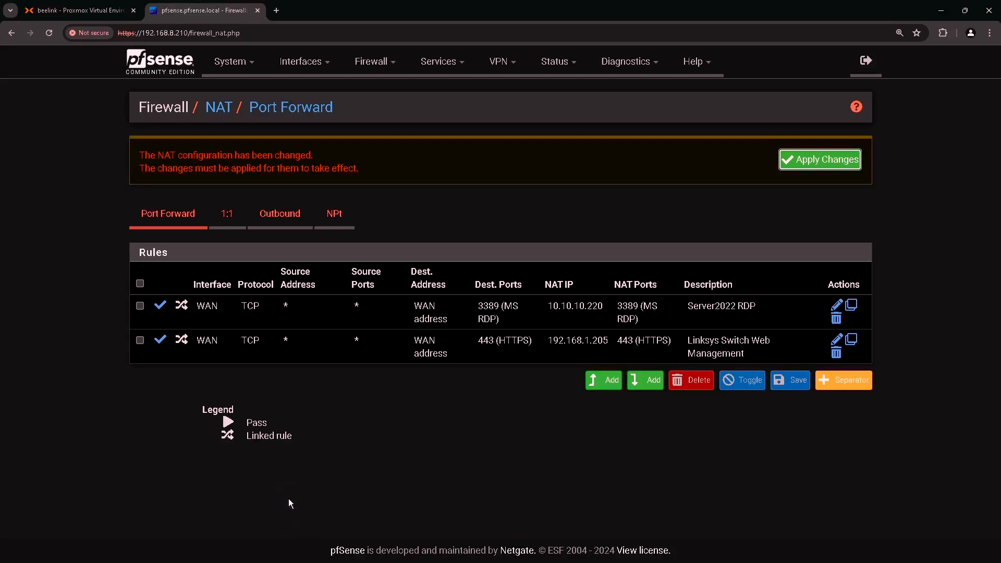
click(812, 161)
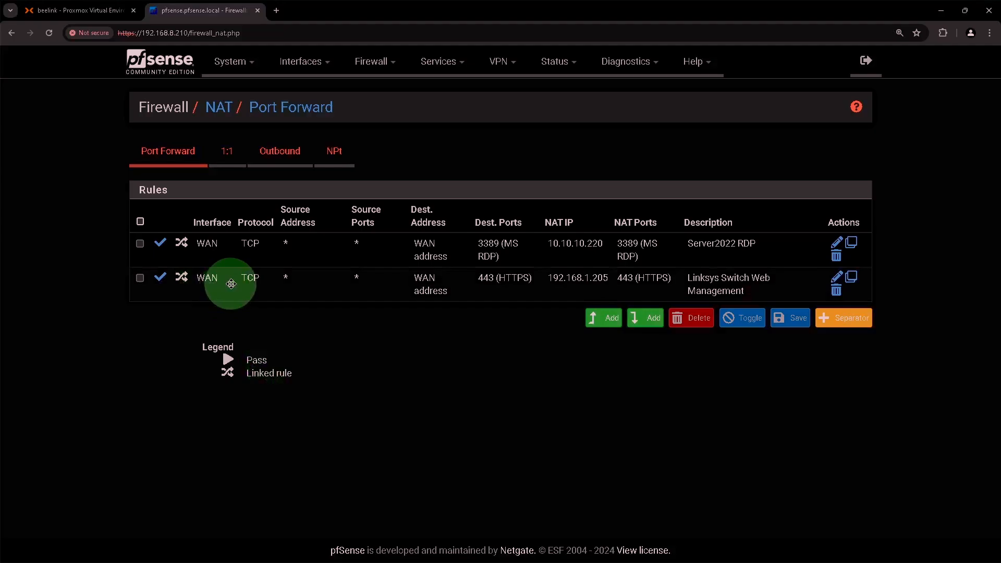
click(372, 63)
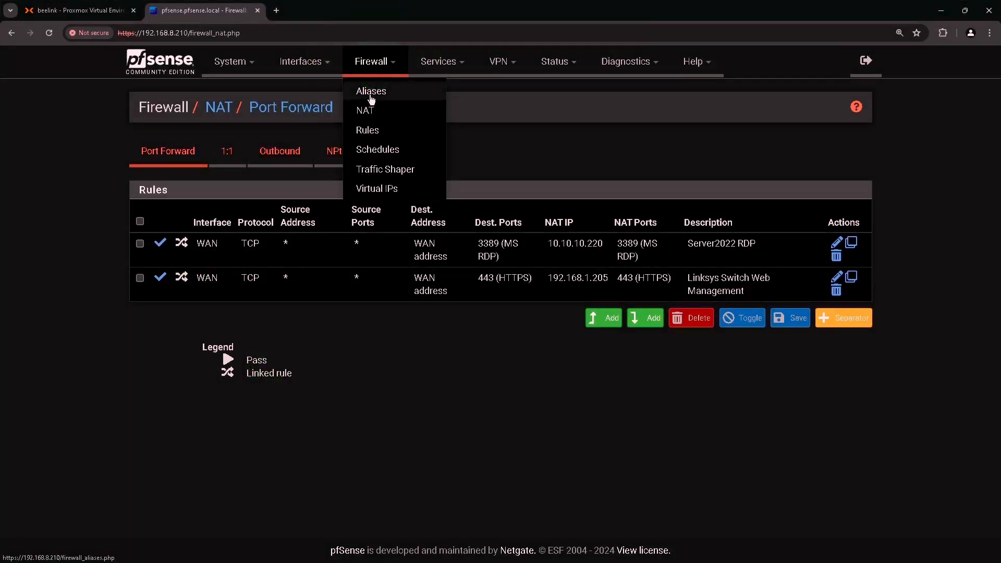
click(367, 130)
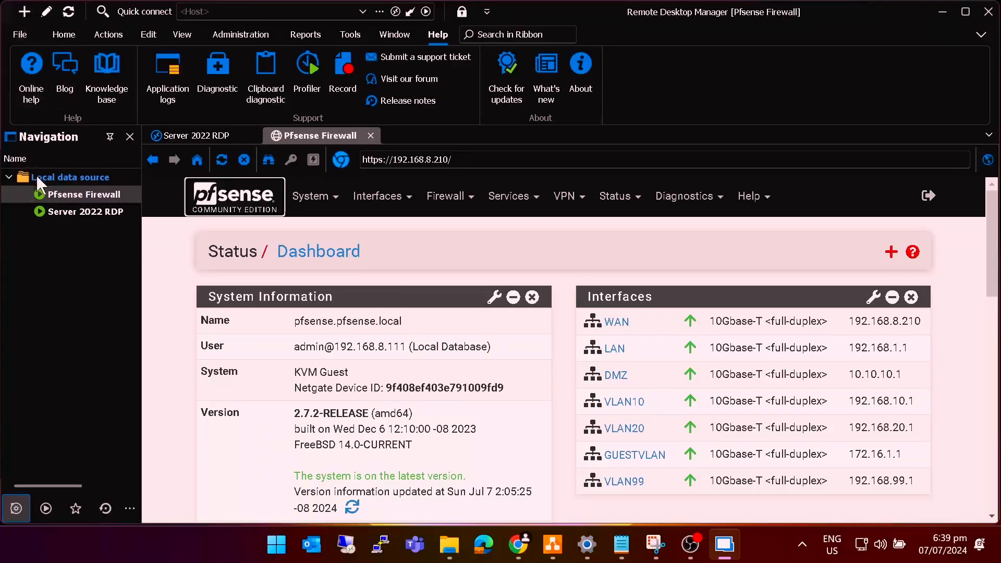
click(36, 175)
click(24, 13)
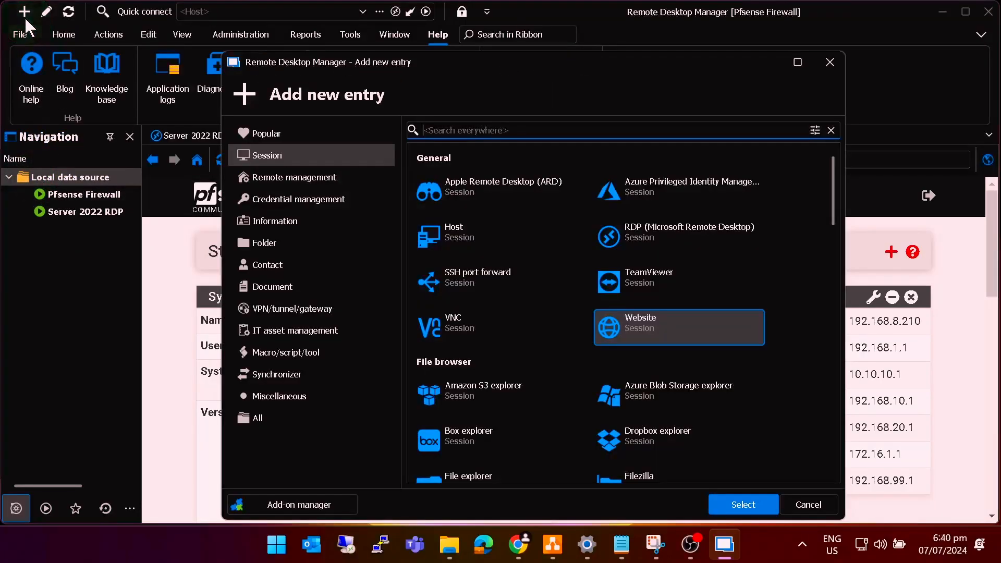
click(649, 322)
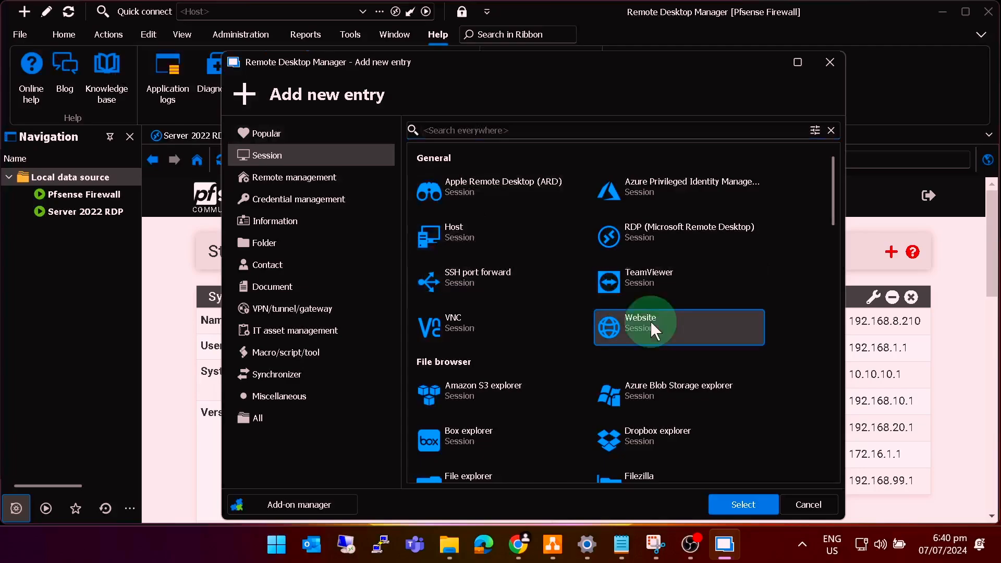
click(756, 503)
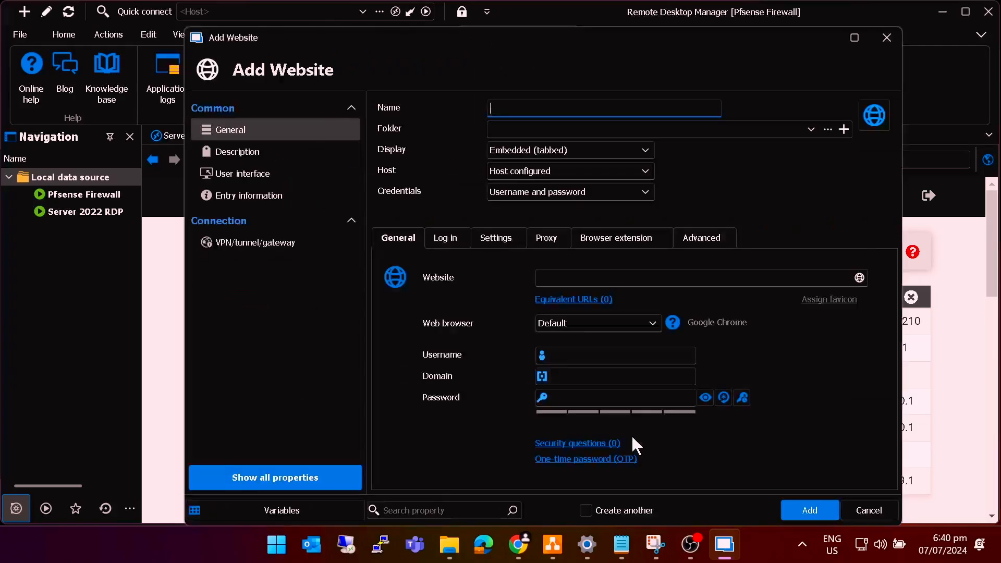
click(507, 109)
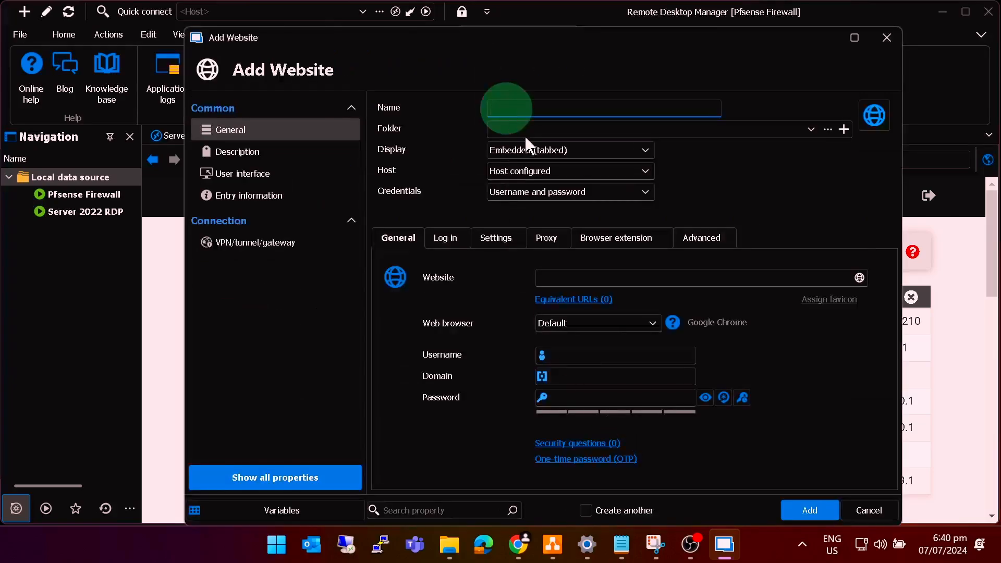
text(Linksys)
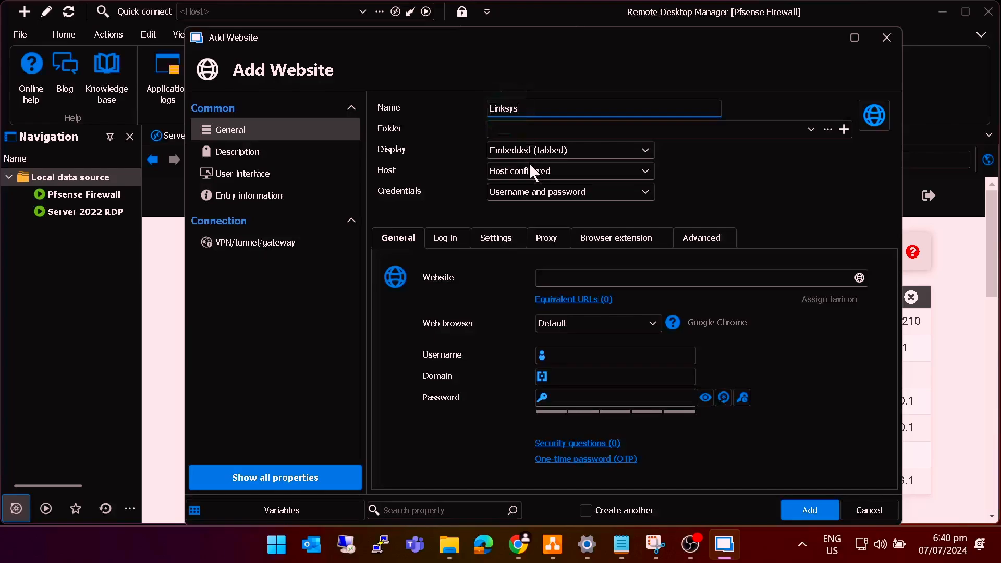
text( Switch)
click(564, 277)
text(http)
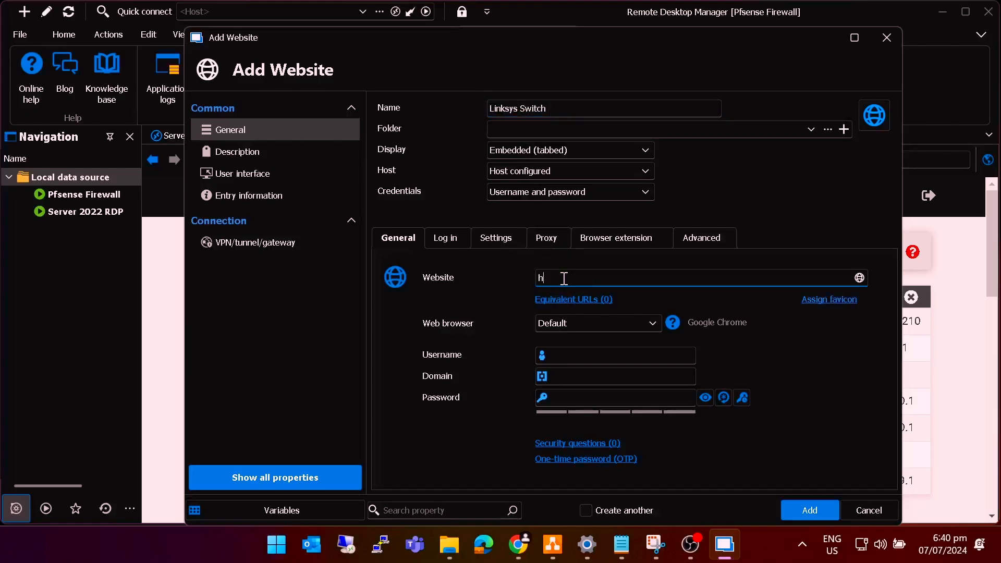
text(s://192.168.8.210)
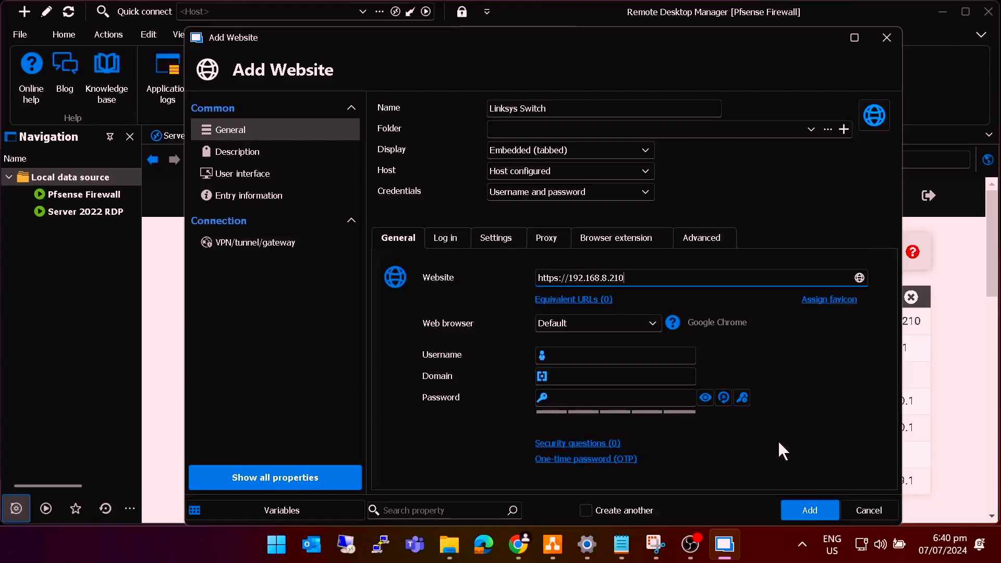
click(812, 511)
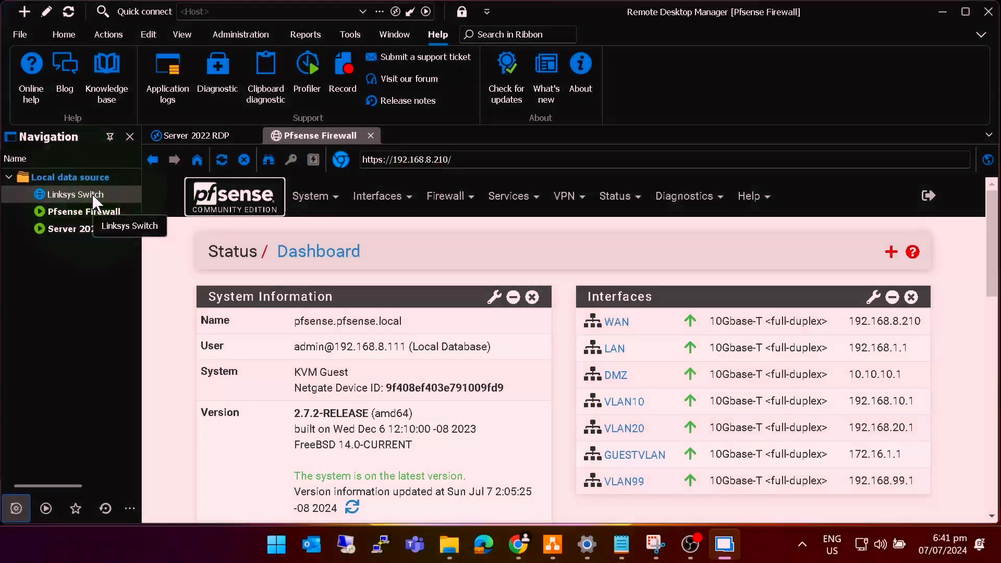
- Open the Linksys Switch session past the certificate warning and compare it with the reloaded Pfsense Firewall tab
double_click(95, 200)
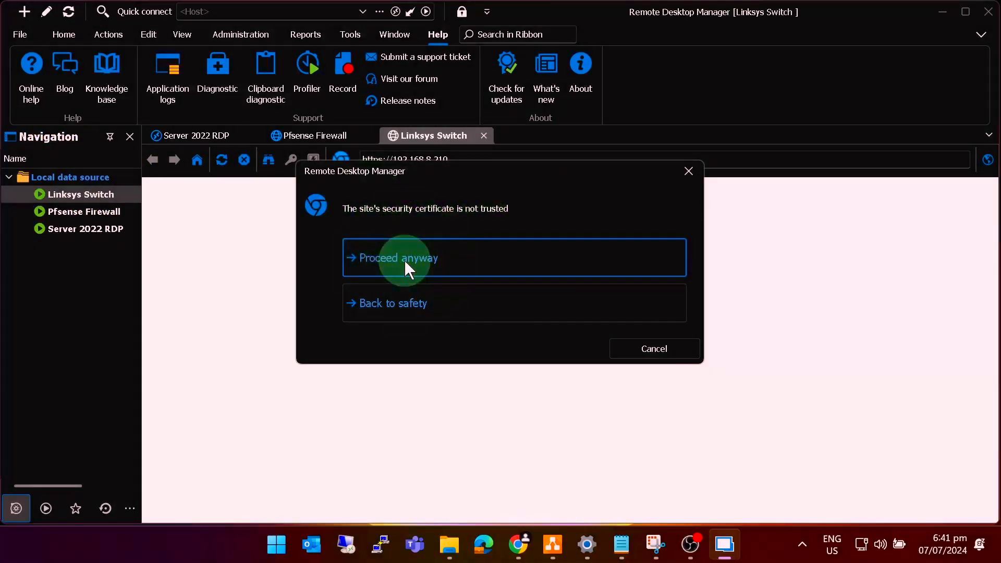
click(409, 269)
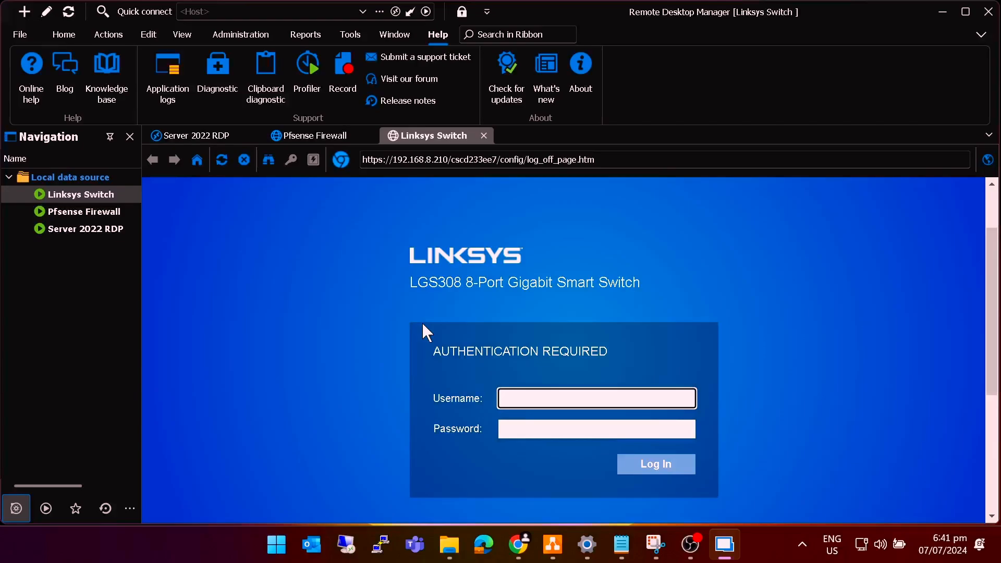
click(316, 137)
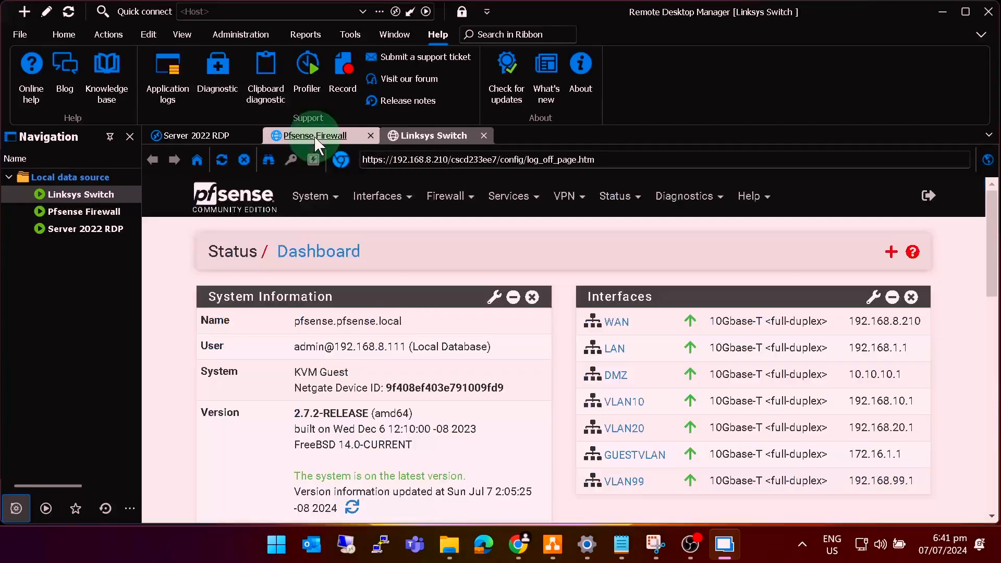
click(223, 158)
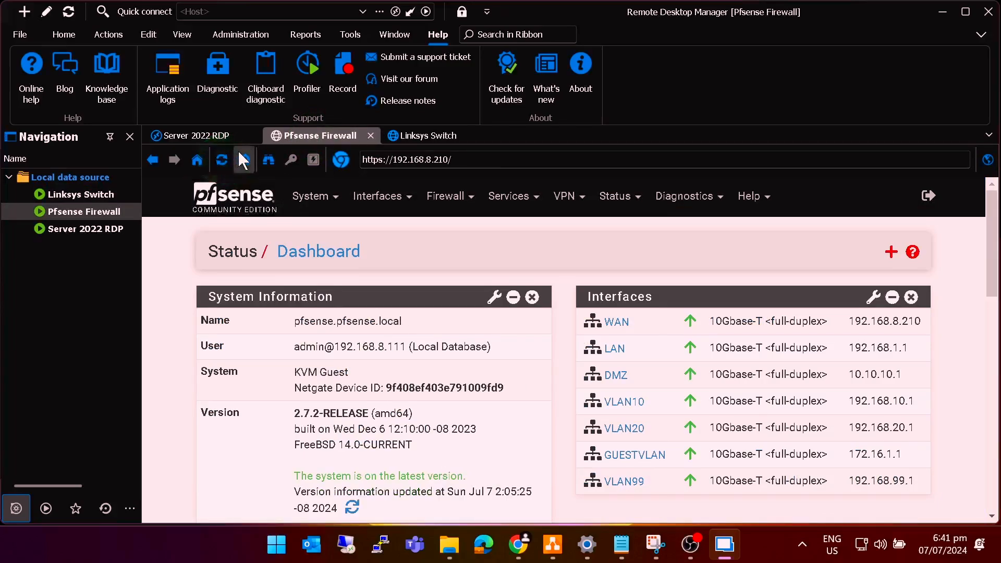
click(419, 140)
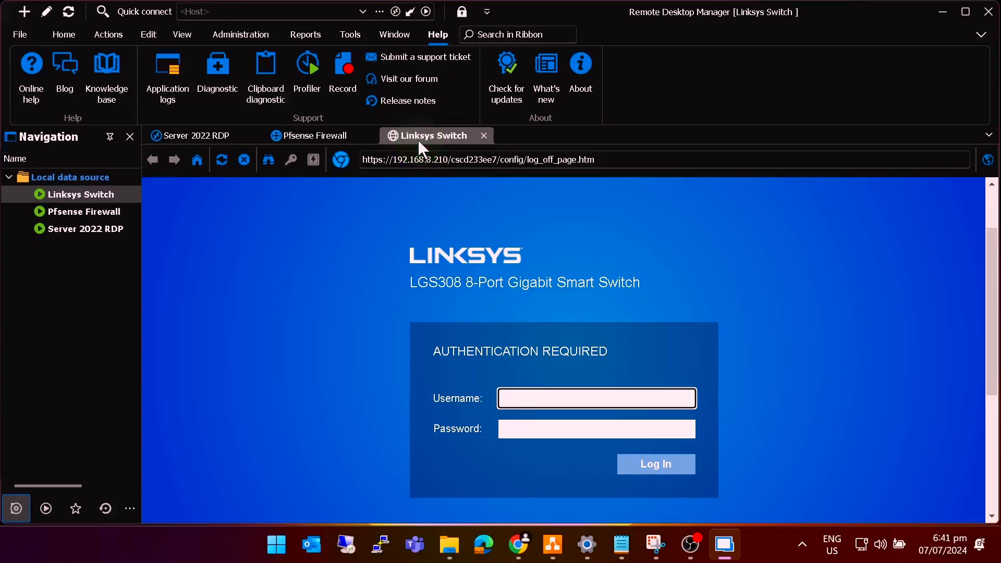
- Reopen the Pfsense Firewall connection, accept the certificate, and confirm both tabs show the Linksys LGS308 login
click(371, 137)
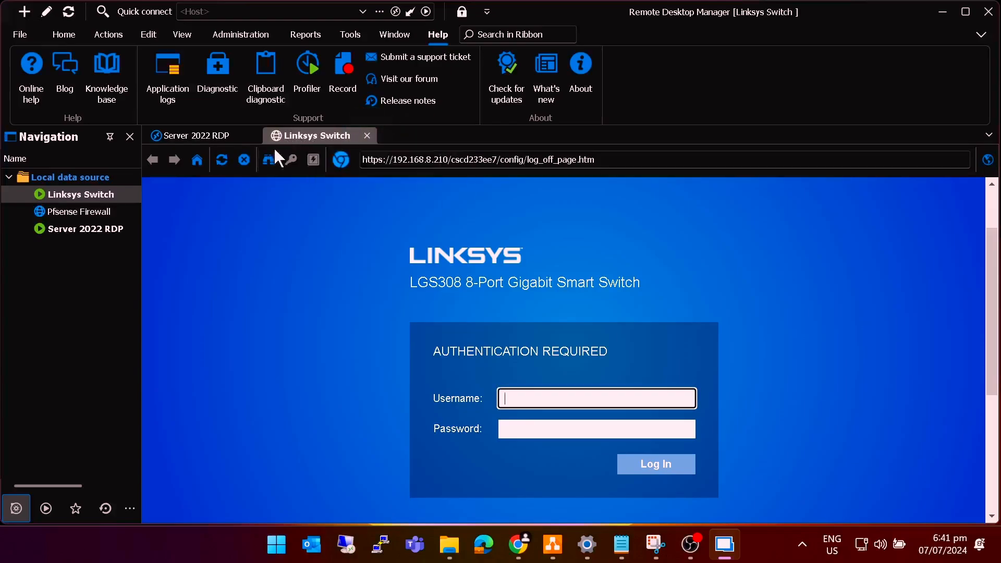
double_click(88, 214)
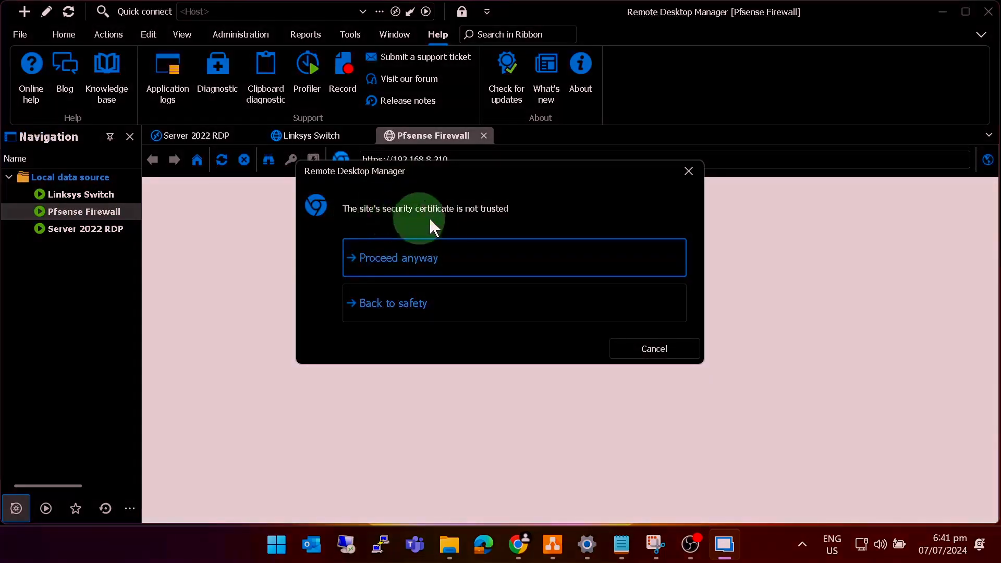
click(405, 260)
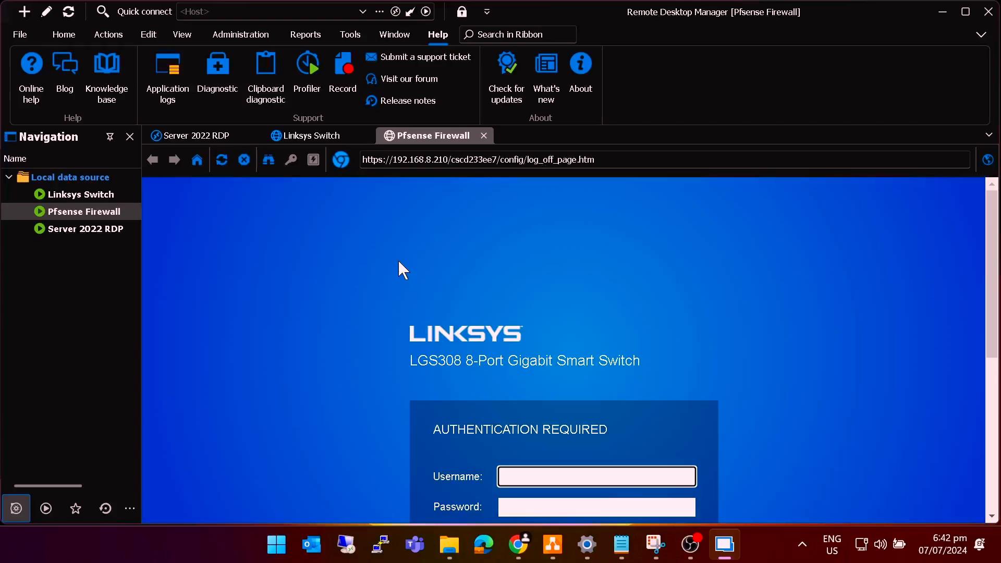
scroll(407, 272, down, 1)
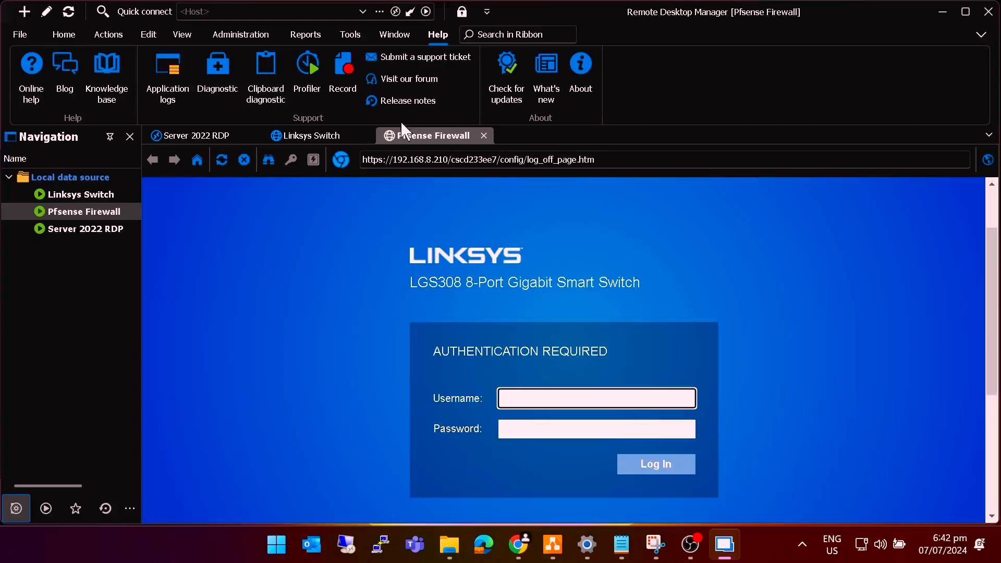
click(321, 137)
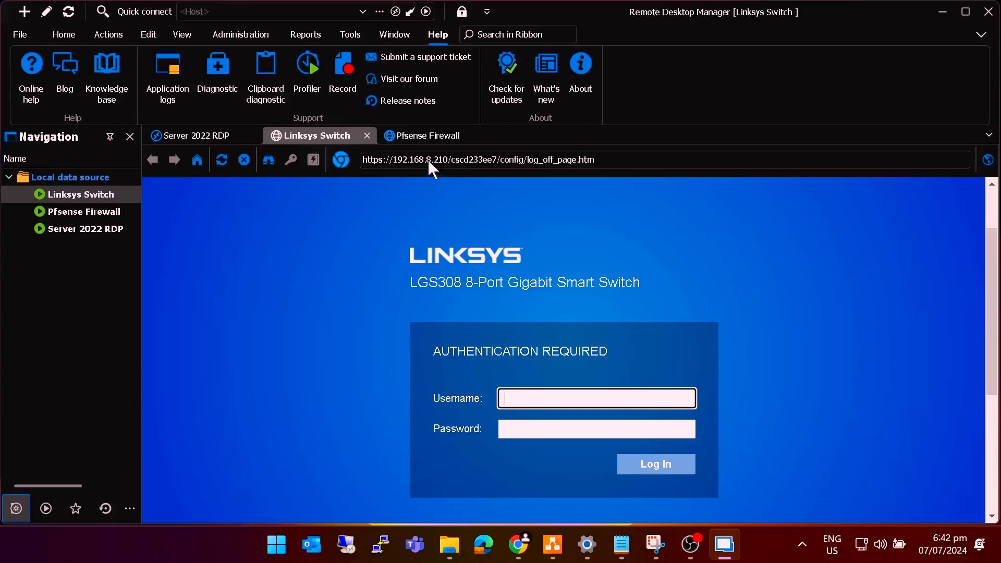
click(423, 137)
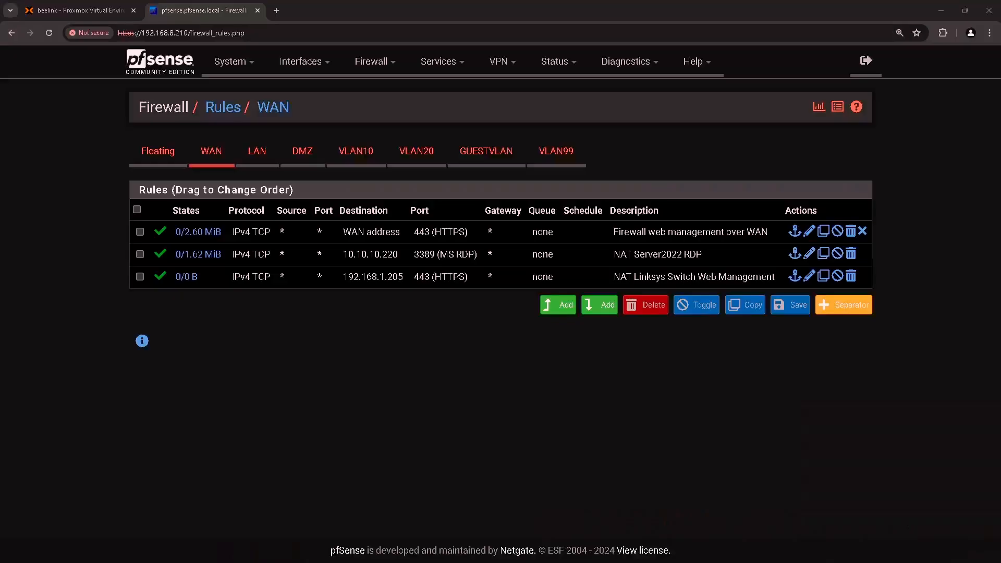
- Reload the pfSense WAN rules page and proceed to 192.168.8.210 despite the certificate warning
click(51, 38)
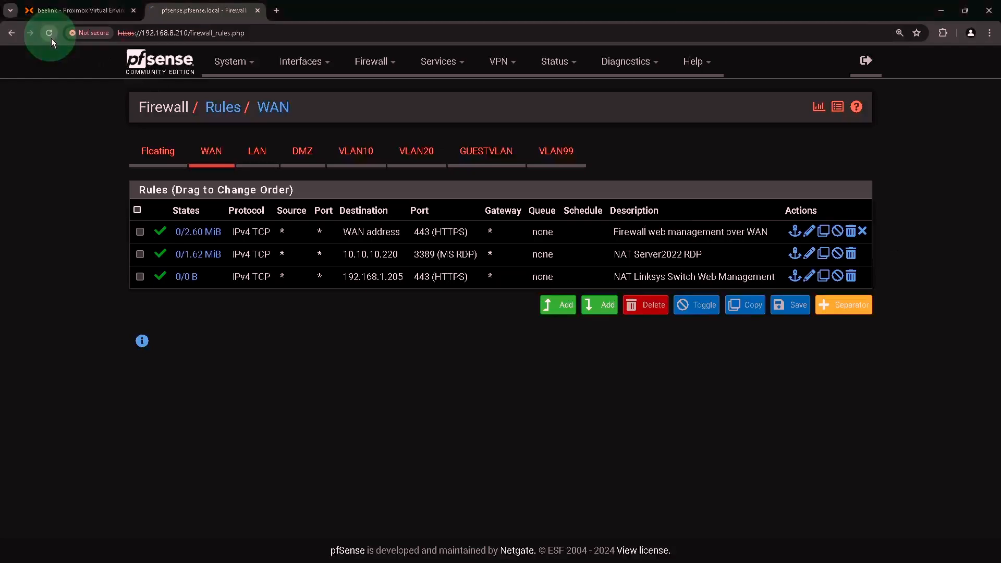
click(369, 330)
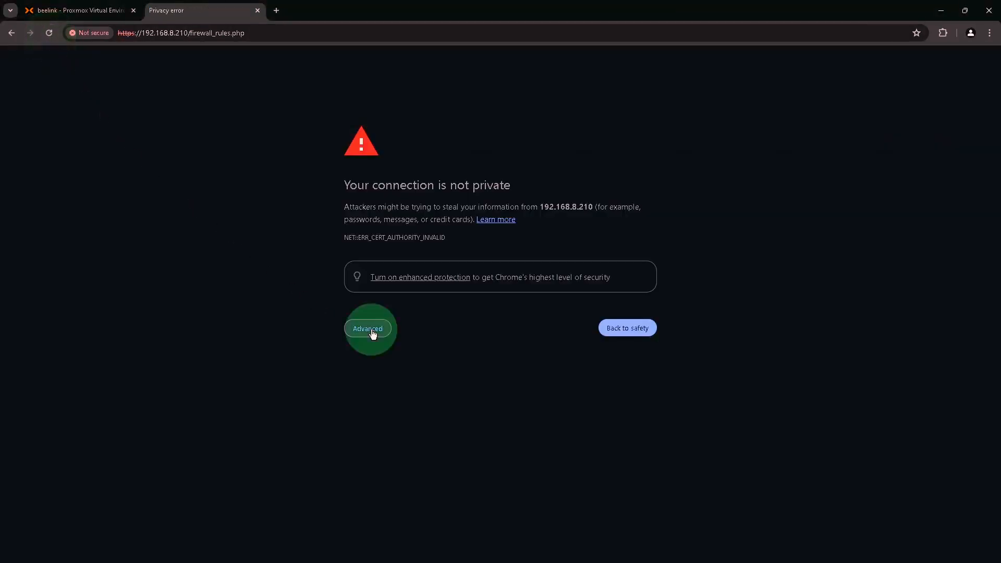
click(396, 409)
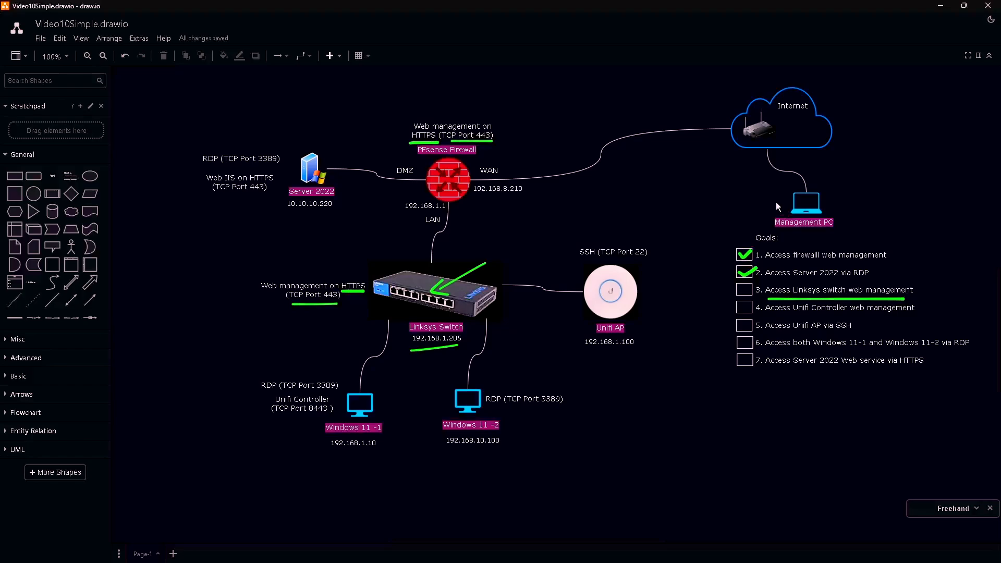
- Draw green strokes from Management PC to the firewall WAN and down to the Linksys Switch, underlining 192.168.1.205
drag(776, 201, 768, 190)
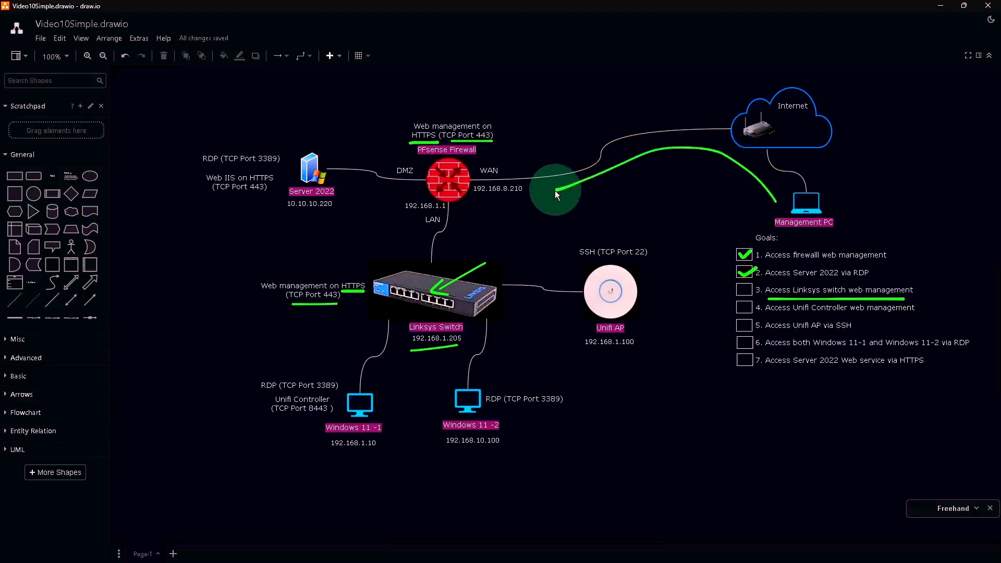
drag(555, 192, 479, 204)
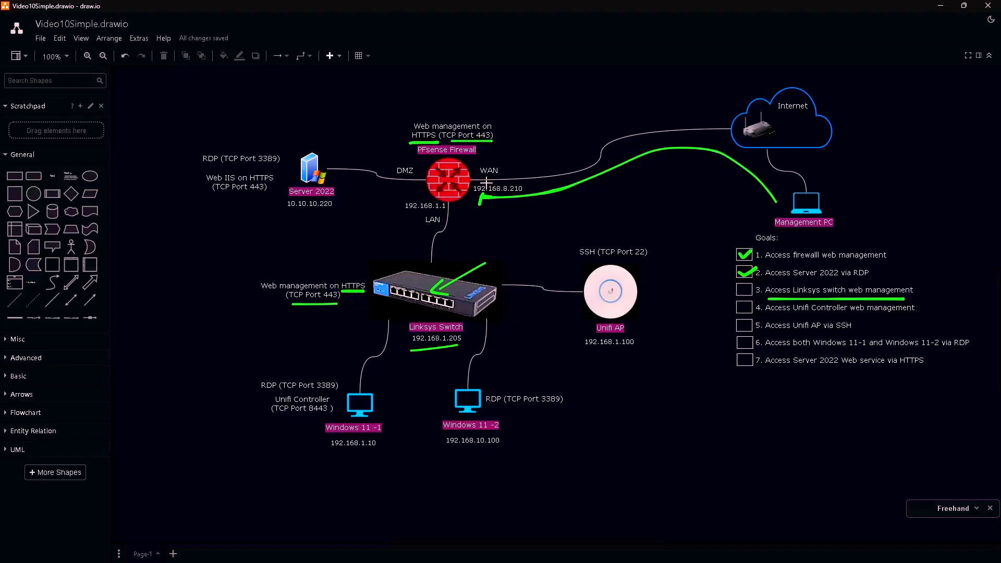
mouse_move(453, 188)
mouse_down()
mouse_move(457, 236)
mouse_move(427, 268)
mouse_move(421, 259)
mouse_move(441, 261)
mouse_move(427, 267)
mouse_up()
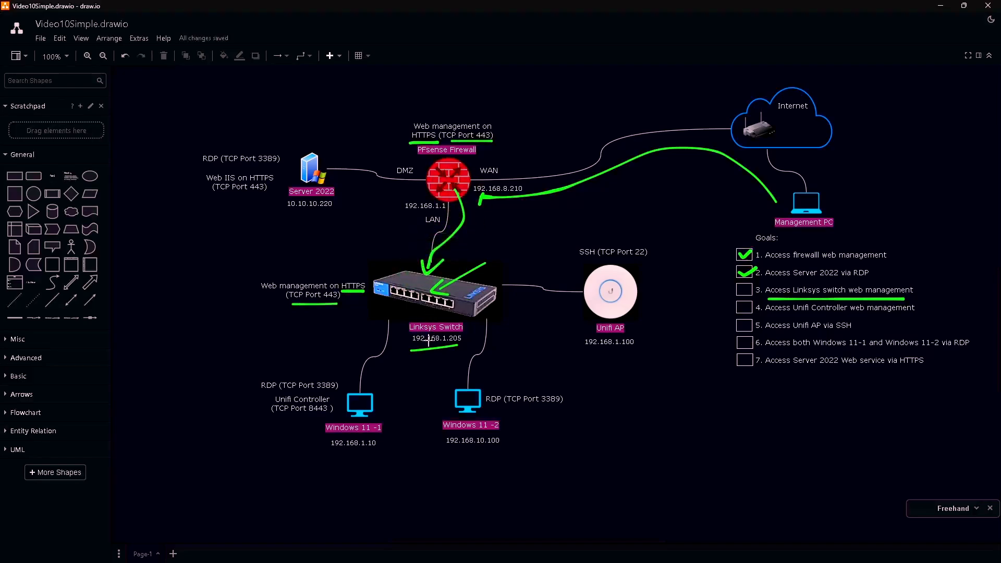
drag(411, 349, 457, 344)
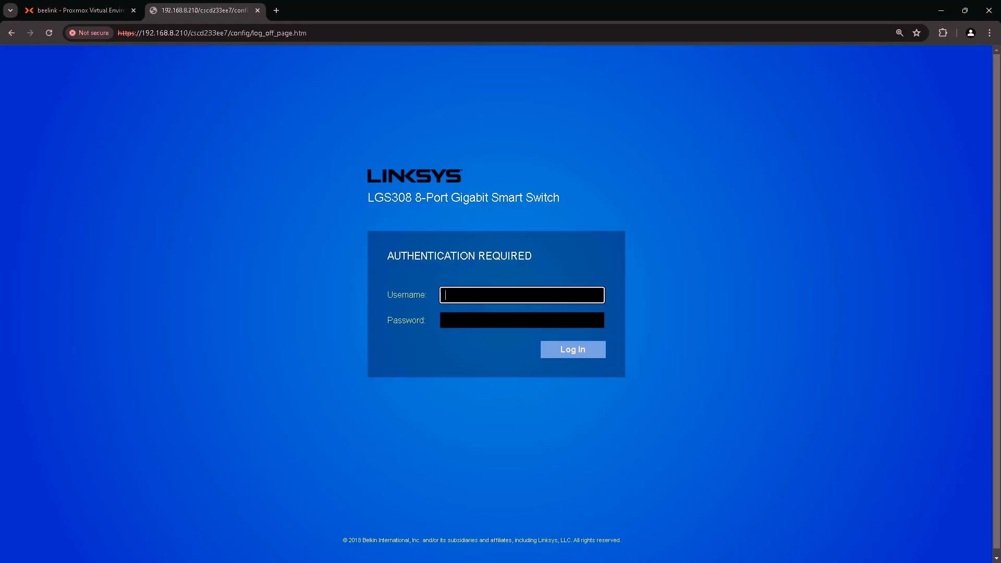
- In the Proxmox Windows11-1 console, sign back into pfSense as admin
click(92, 11)
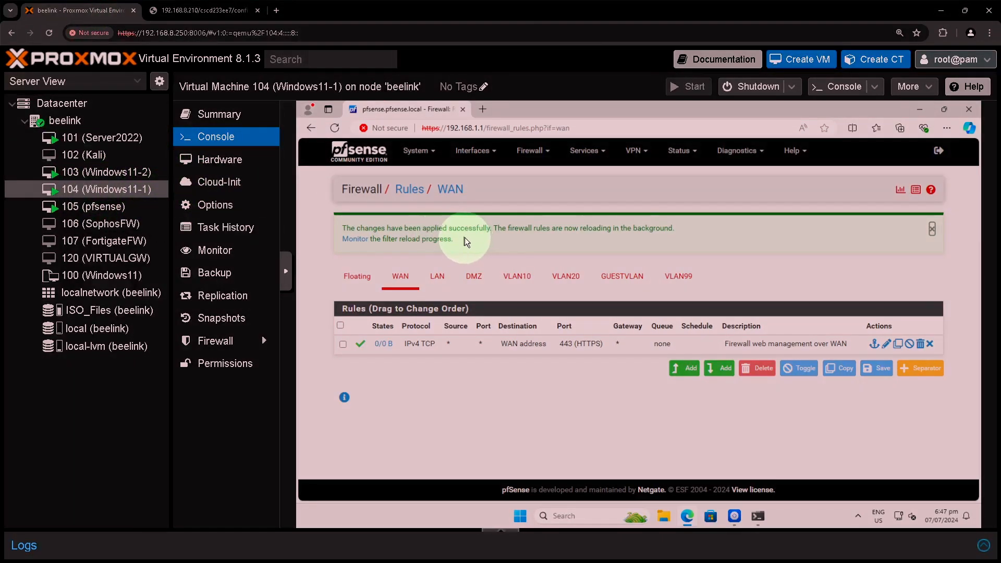
click(412, 295)
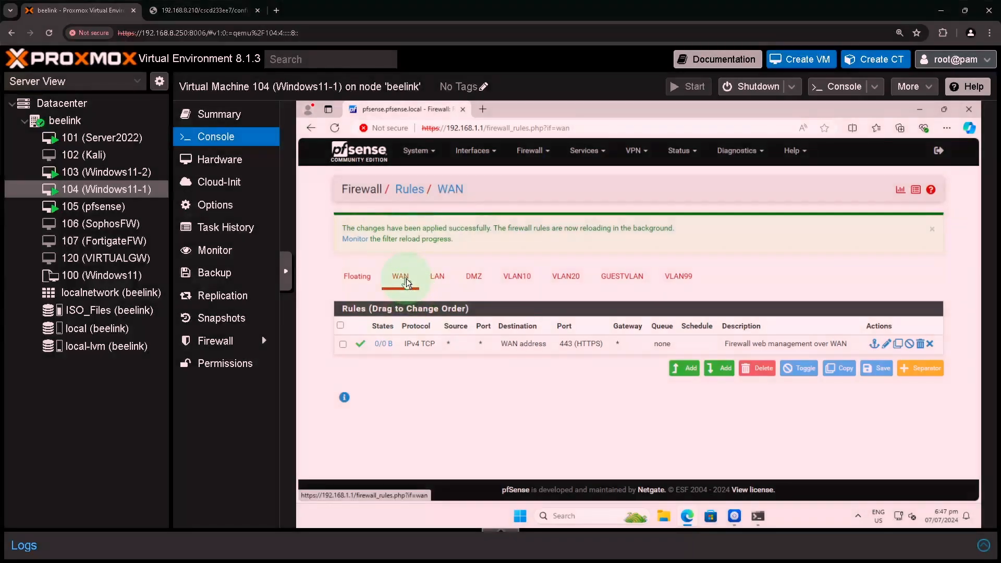
text(admin)
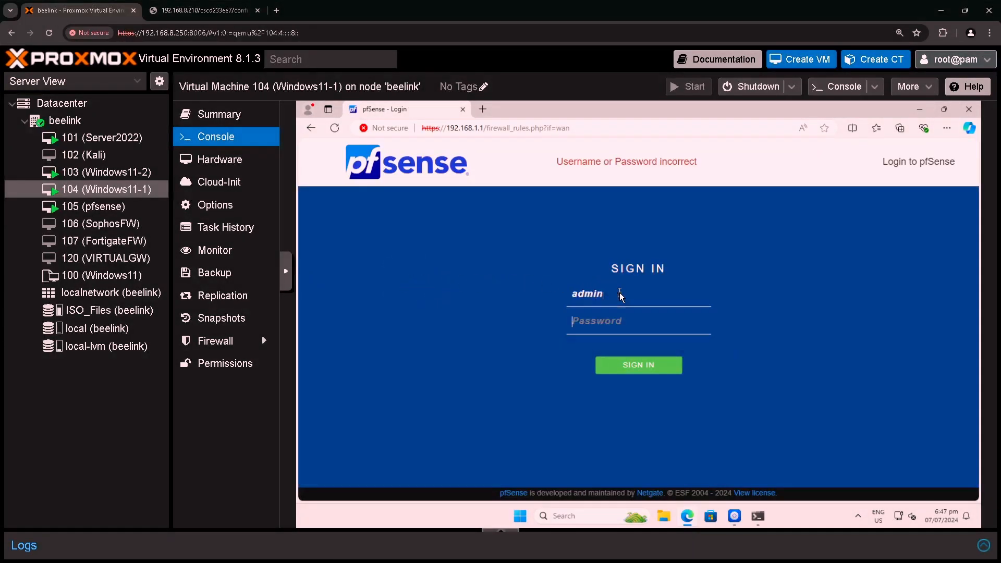
text(•••••••••)
key(Return)
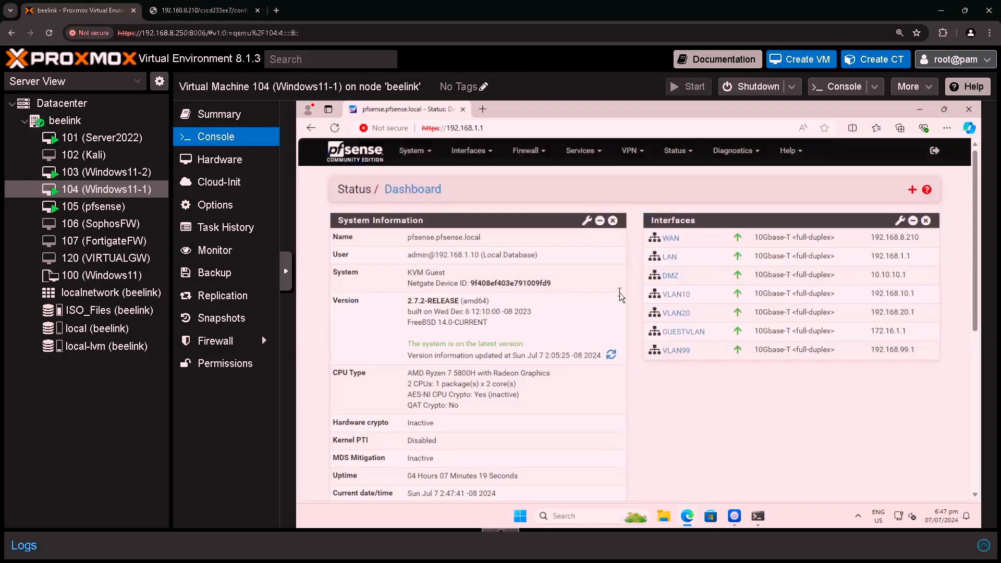
- Review the NAT port forwards, including the Linksys Switch Web Management forward, then the WAN firewall rules
click(526, 151)
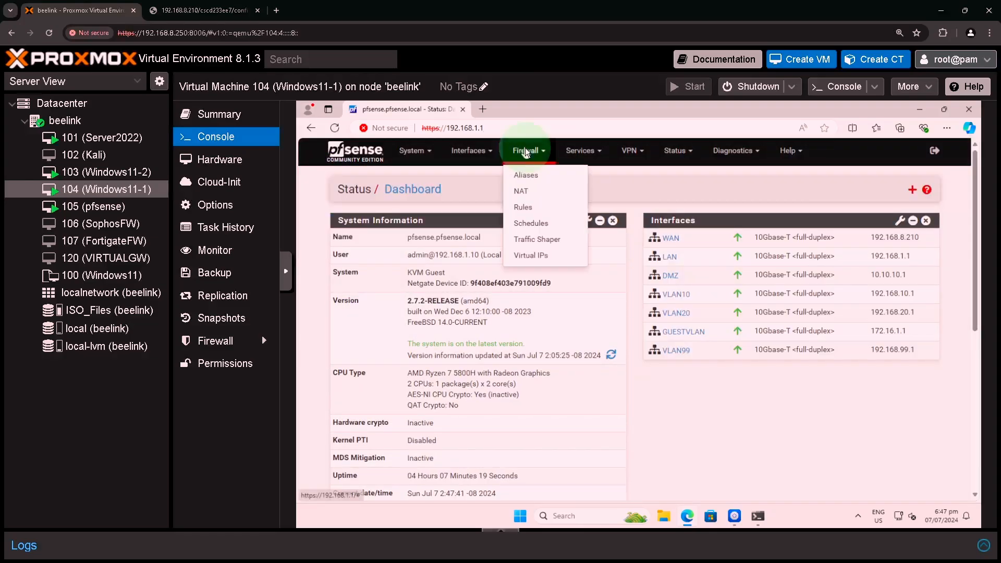
click(525, 192)
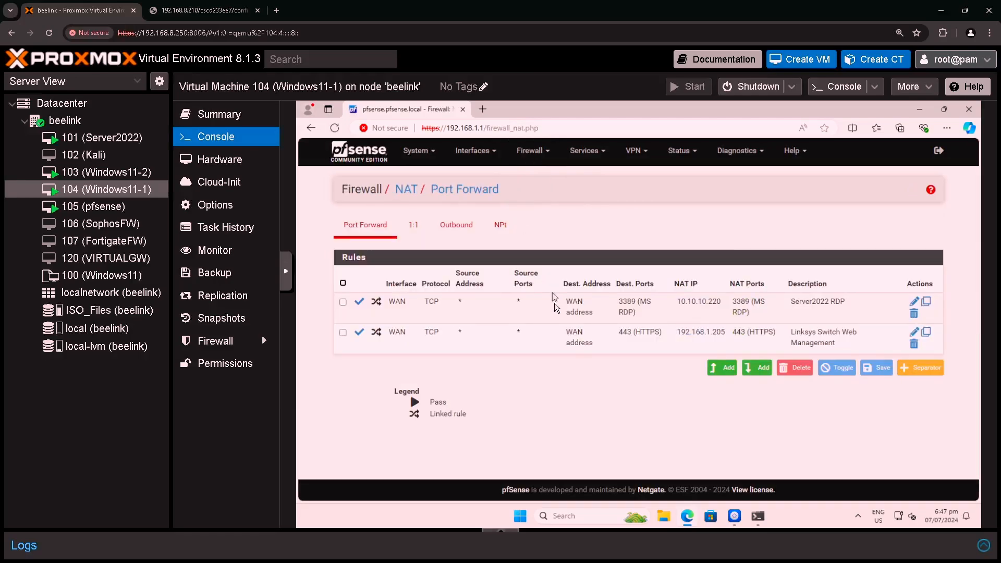
click(595, 336)
click(531, 152)
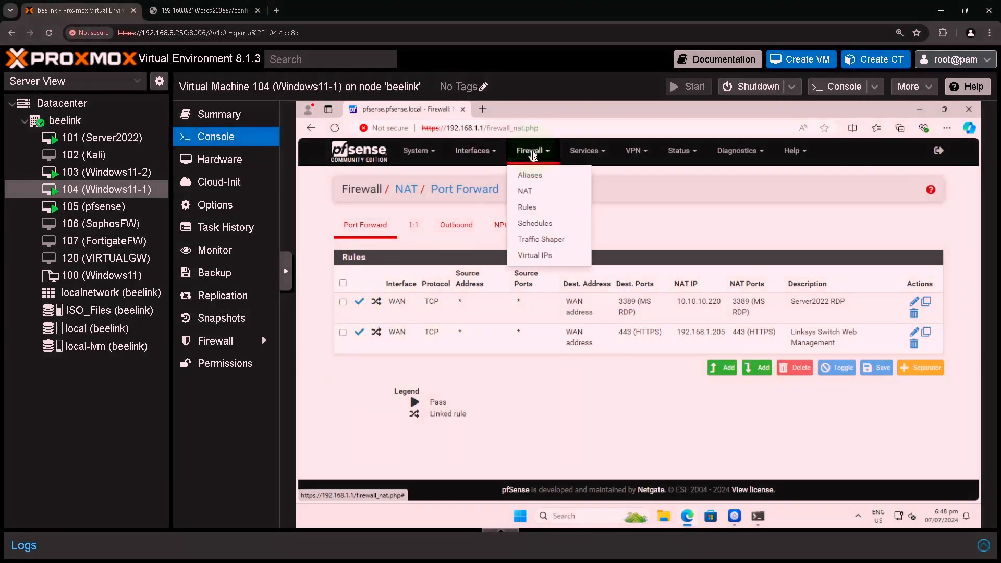
click(527, 207)
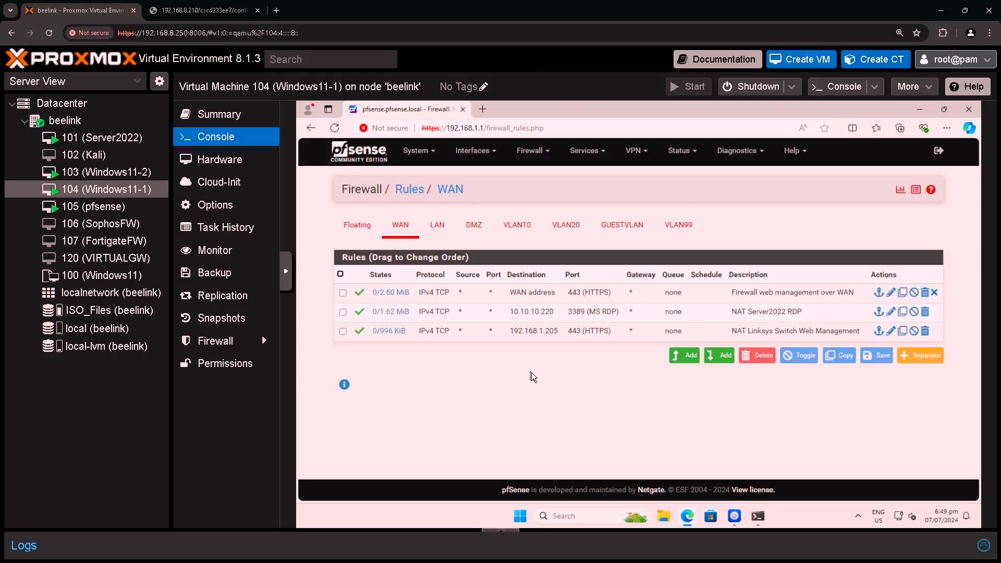
- Switch from the pfSense WAN rules to the draw.io network diagram
key(alt+Tab)
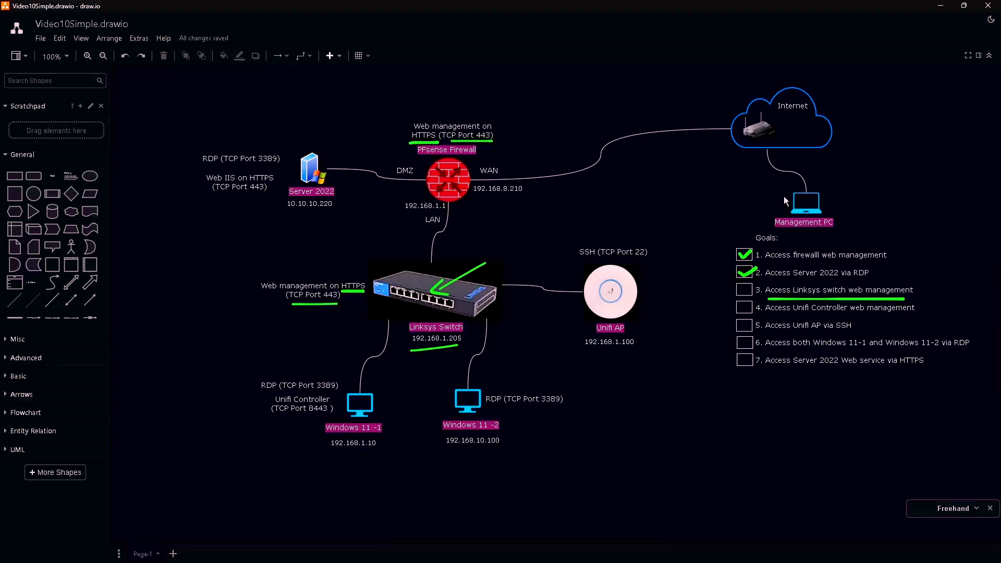
- Draw a green freehand path from Management PC to the firewall WAN and hand-write 443
mouse_move(783, 197)
mouse_down()
mouse_move(714, 151)
mouse_move(628, 162)
mouse_move(497, 199)
mouse_up()
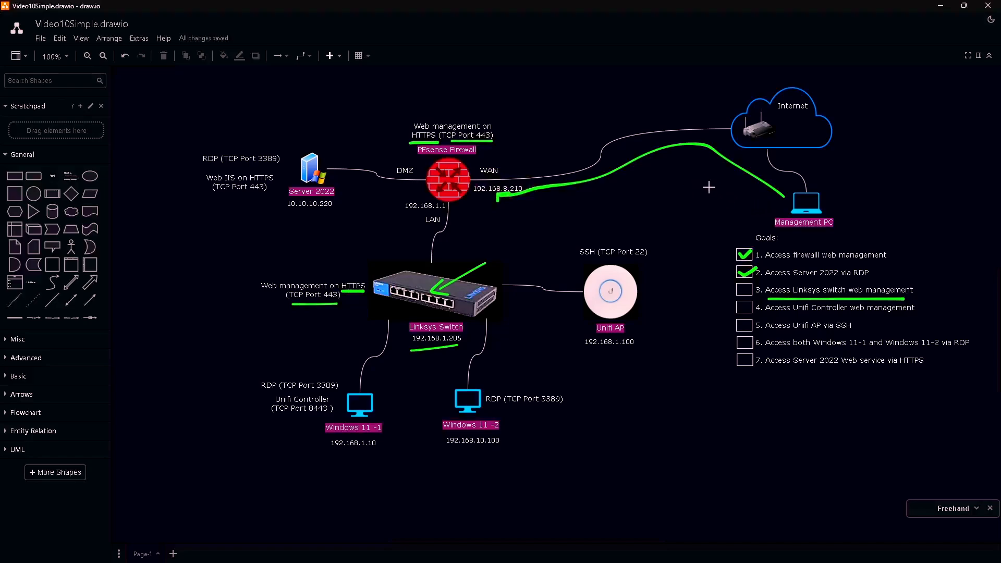
mouse_move(695, 182)
mouse_down()
mouse_move(701, 194)
mouse_move(723, 179)
mouse_move(727, 193)
mouse_move(734, 177)
mouse_move(748, 201)
mouse_move(715, 215)
mouse_move(738, 213)
mouse_up()
mouse_move(732, 197)
mouse_down()
mouse_move(731, 217)
mouse_move(754, 214)
mouse_move(743, 229)
mouse_up()
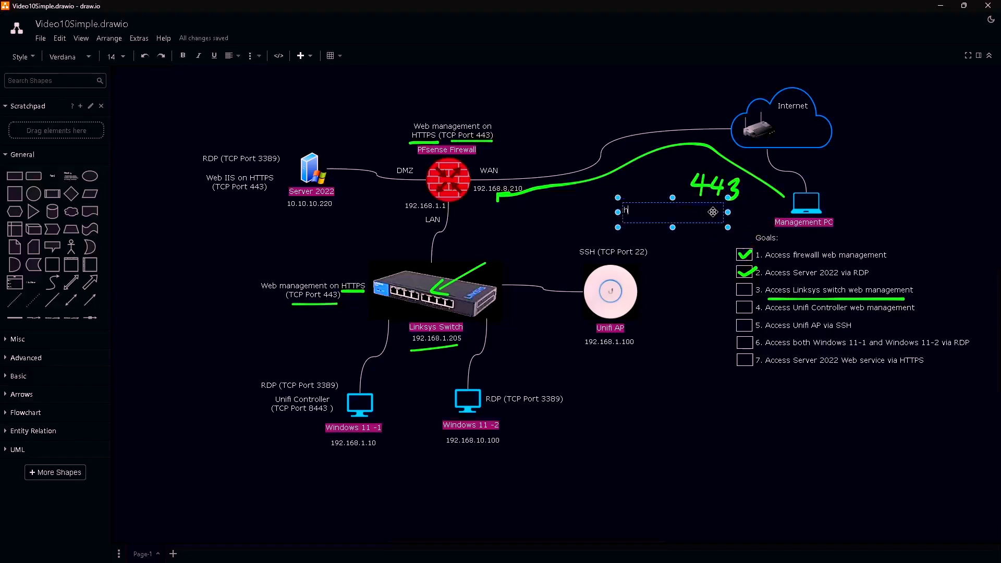
text(ttps://192.168.8.210:443)
click(699, 239)
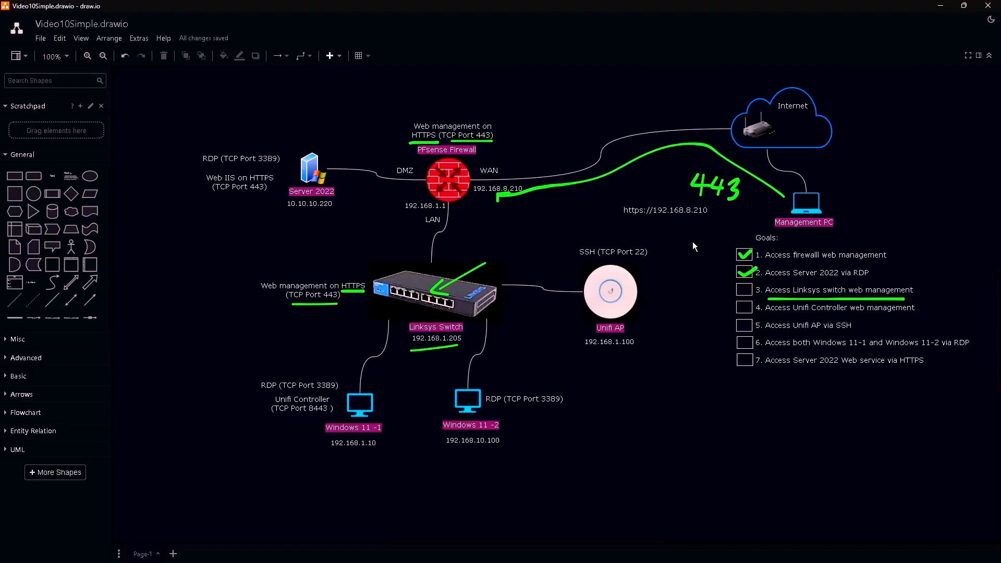
key(x)
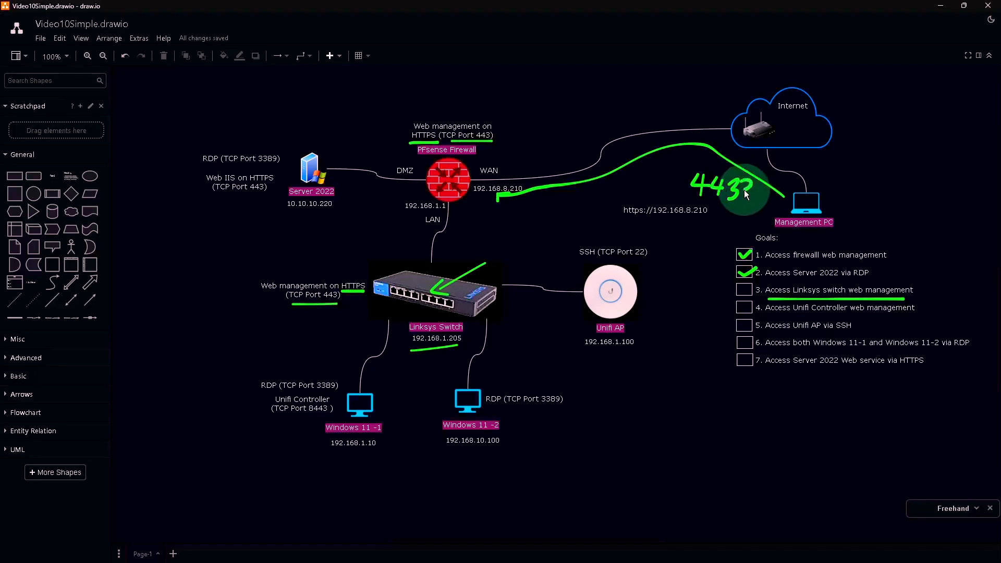
mouse_move(743, 190)
mouse_down()
mouse_move(752, 196)
mouse_move(742, 199)
mouse_up()
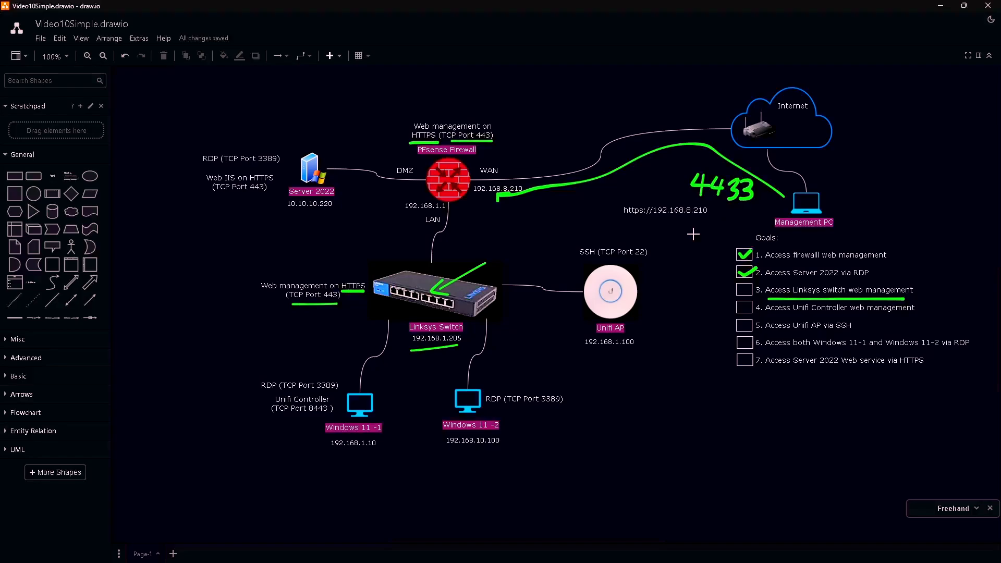
double_click(707, 212)
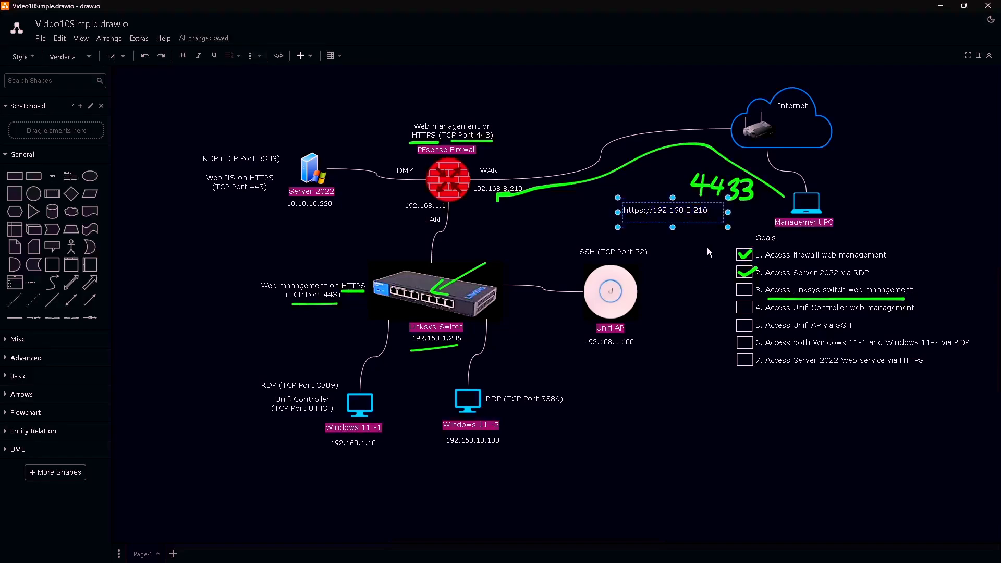
text(:4433)
click(684, 283)
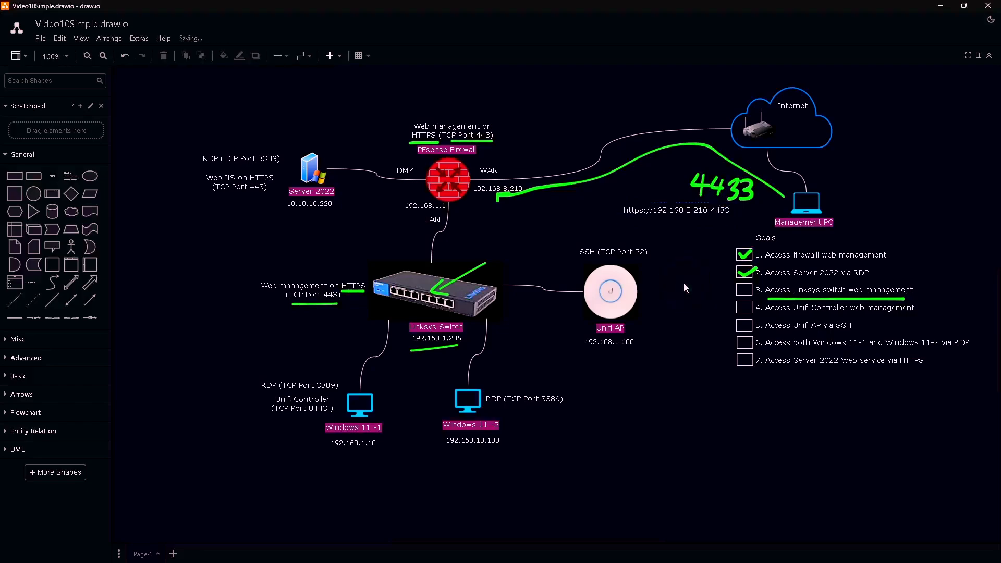
- Underline the URL label and draw green marks toward the Linksys Switch and TCP Port 443 note
key(x)
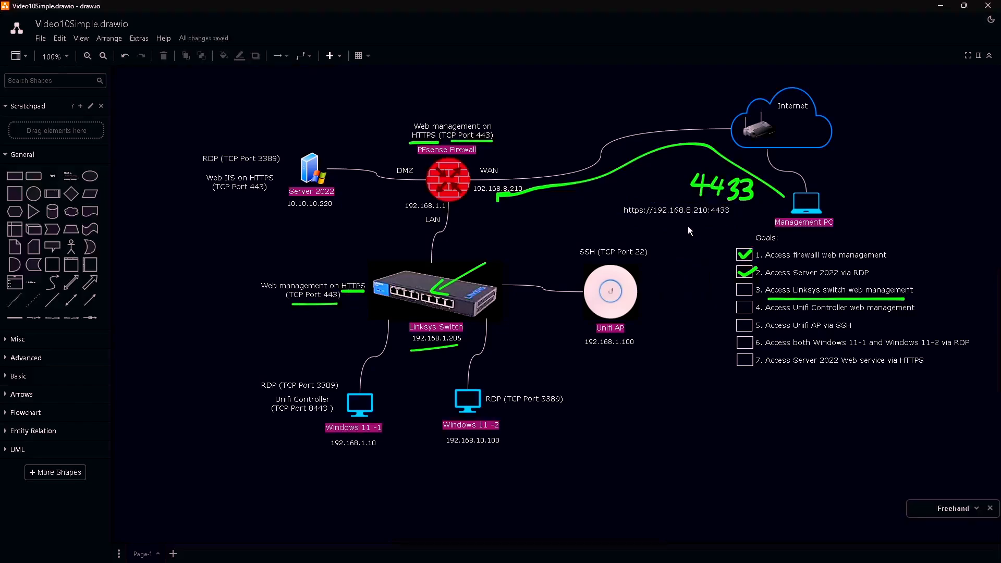
drag(631, 224, 733, 220)
mouse_move(468, 218)
mouse_down()
mouse_move(462, 201)
mouse_move(401, 323)
mouse_move(412, 313)
mouse_up()
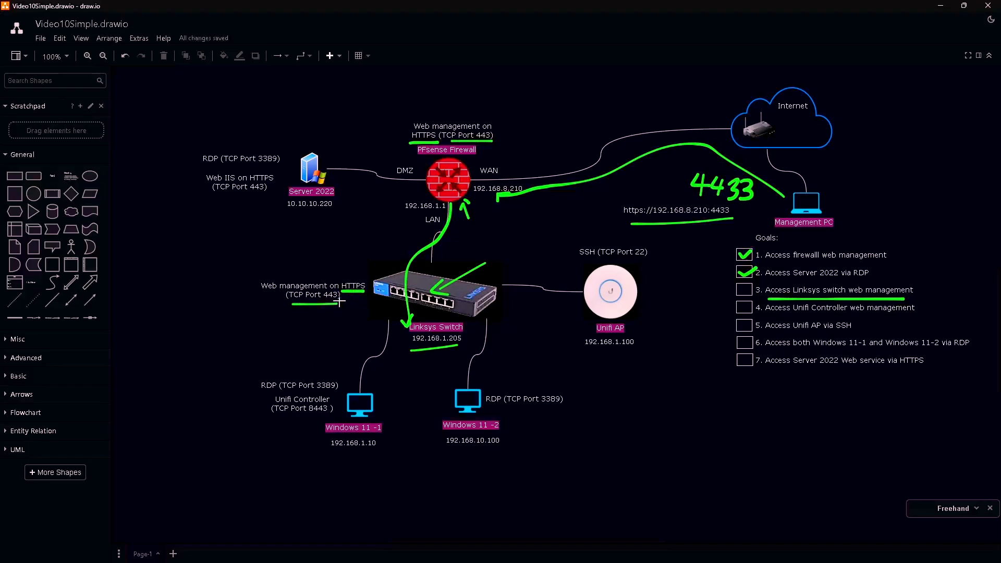
drag(325, 301, 363, 296)
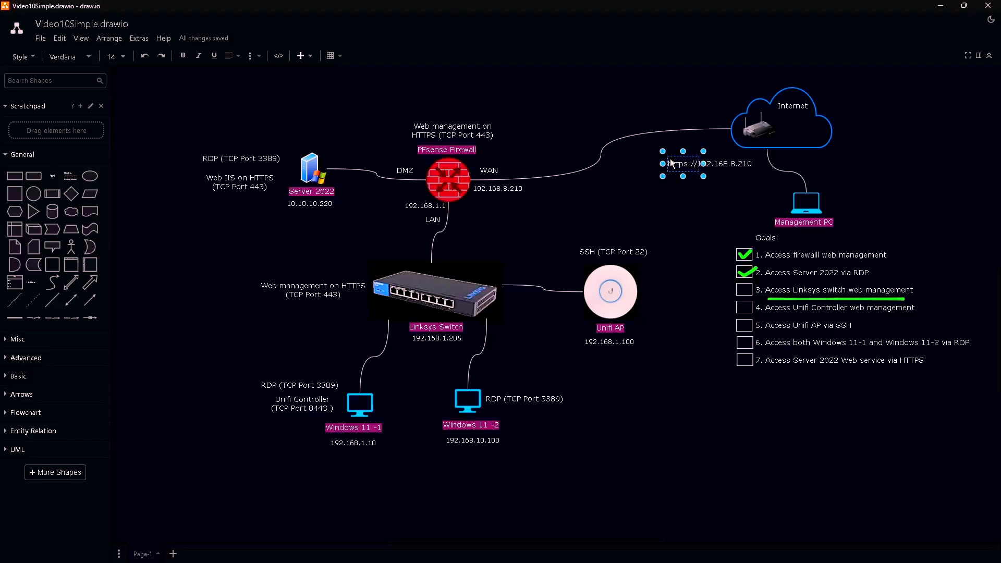
click(718, 196)
key(x)
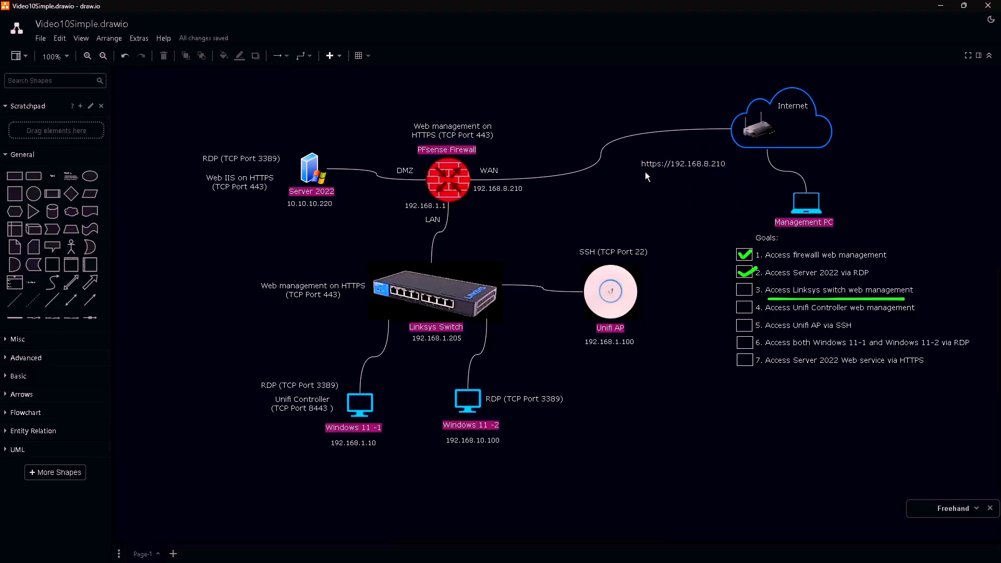
drag(720, 171, 720, 171)
mouse_move(634, 165)
mouse_down()
mouse_move(592, 145)
mouse_move(499, 130)
mouse_move(508, 119)
mouse_up()
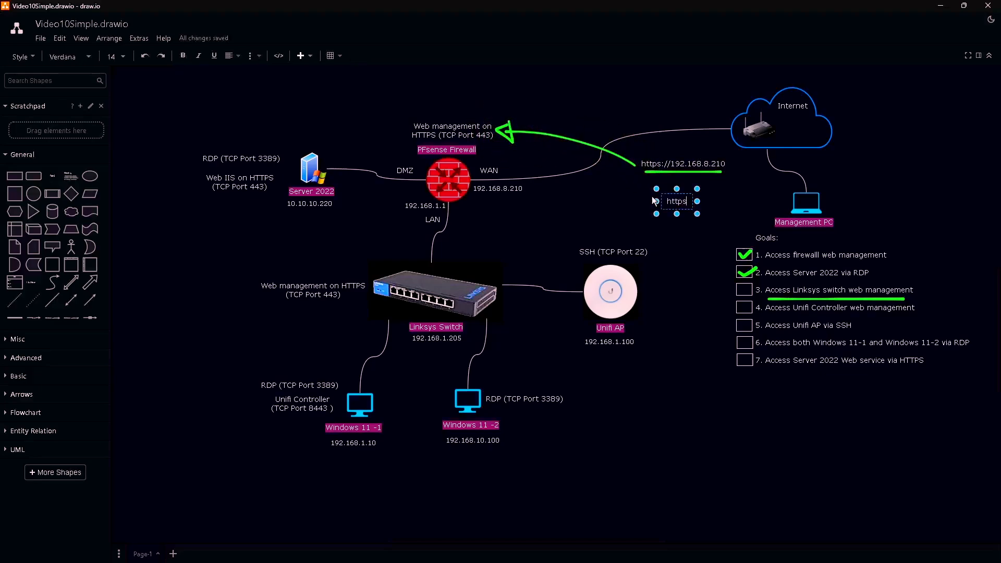
- Add a 192.168.8.210:4433 label and arrow it through the firewall WAN to the Linksys Switch
text(://192.168.8.210:4433)
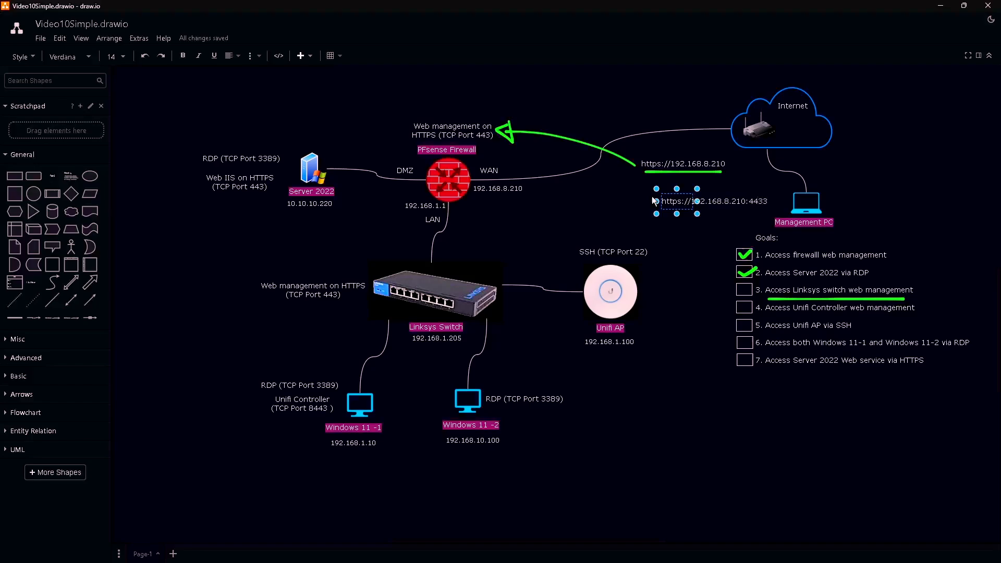
click(689, 236)
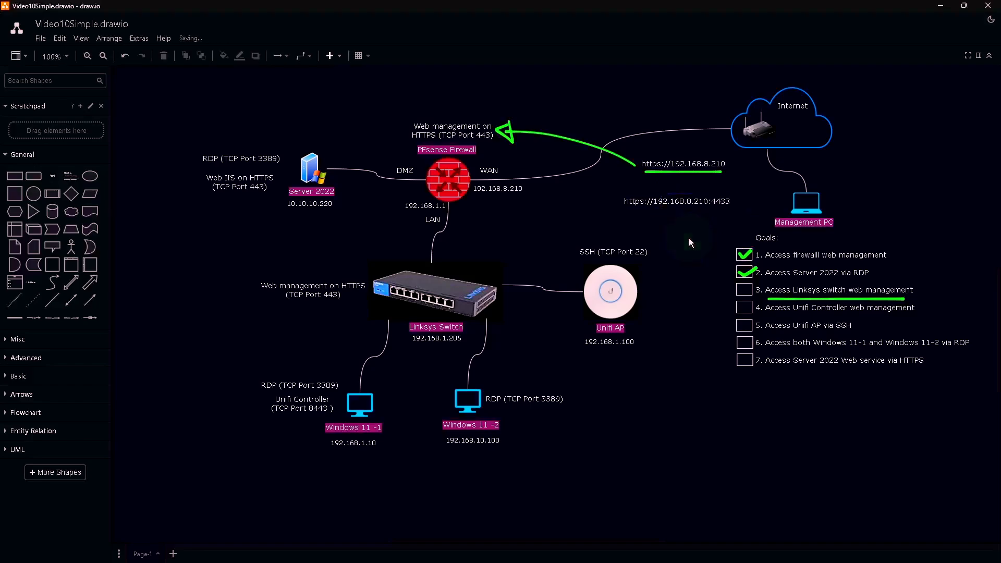
key(x)
drag(630, 212, 720, 212)
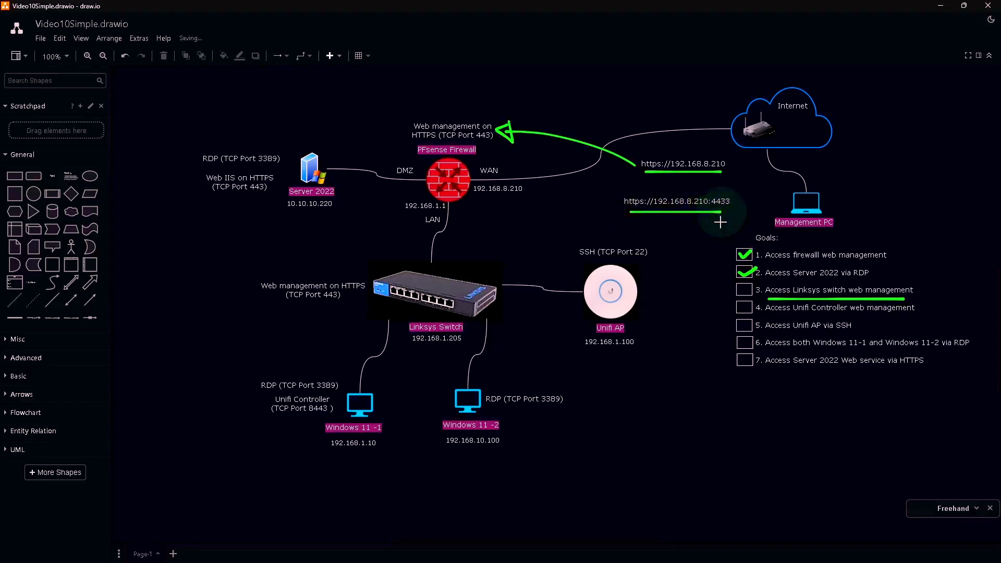
mouse_move(615, 201)
mouse_down()
mouse_move(464, 179)
mouse_move(433, 261)
mouse_move(430, 303)
mouse_move(443, 299)
mouse_move(425, 298)
mouse_up()
drag(419, 357, 459, 353)
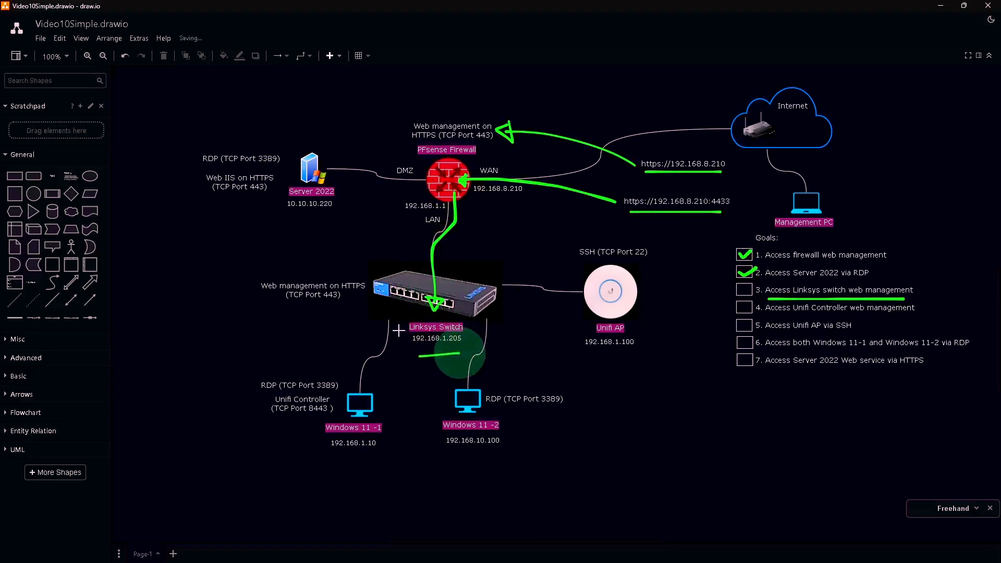
drag(345, 292, 368, 292)
click(336, 302)
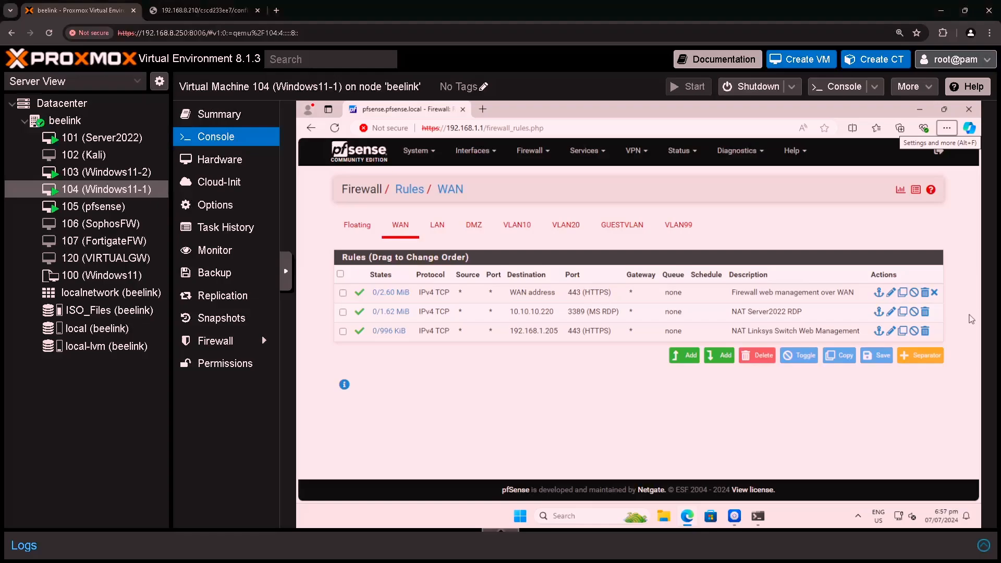
- Open the Linksys Switch Web Management NAT port forward for editing
click(531, 151)
click(530, 194)
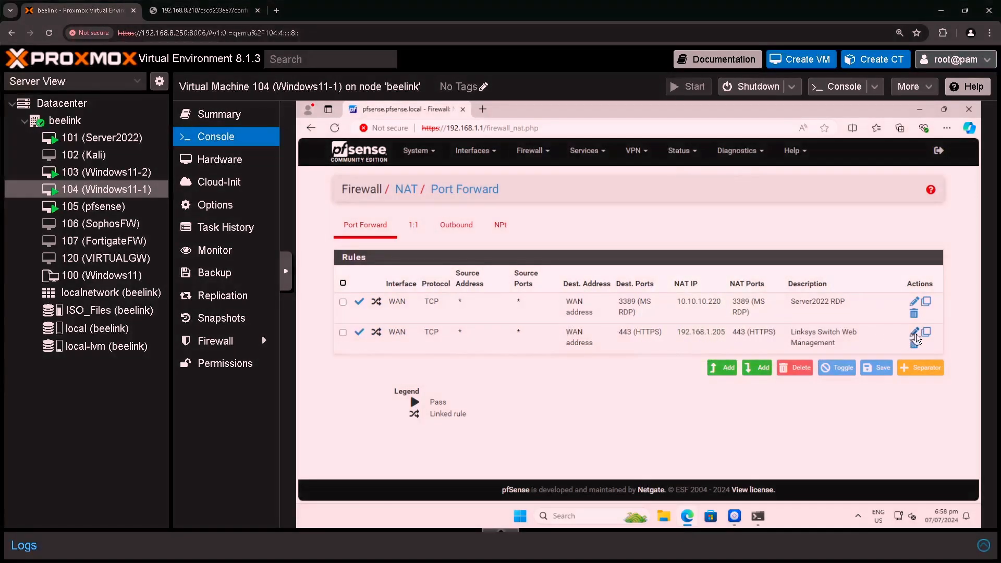
click(915, 335)
scroll(830, 334, down, 1)
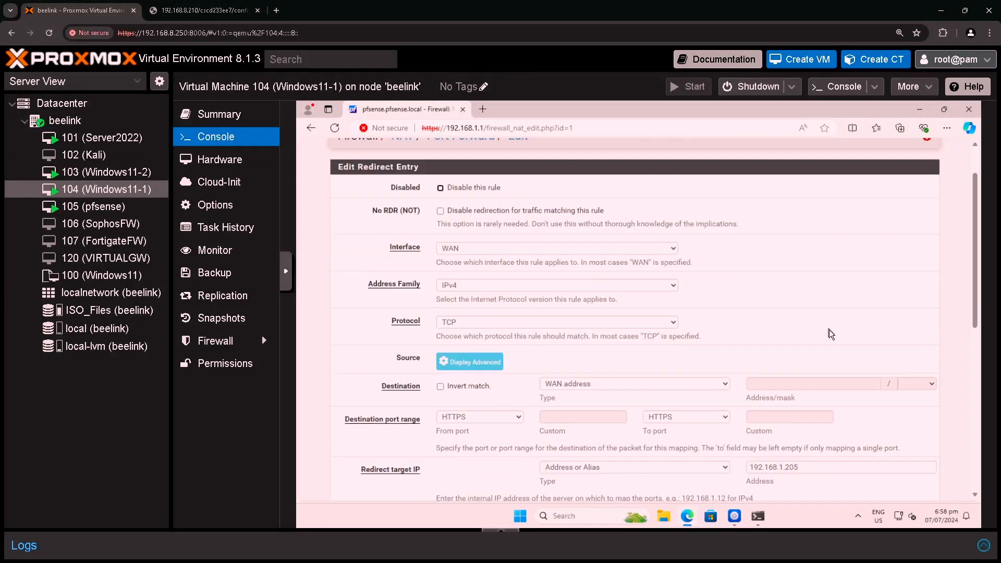
scroll(831, 334, down, 2)
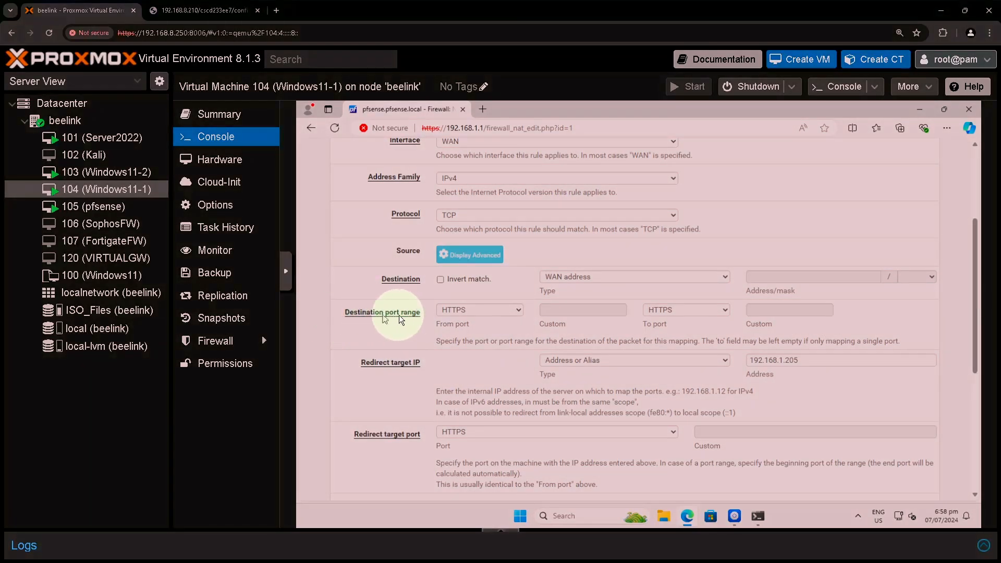
- Set its destination port to custom 4433, save and apply, then return to the firewall rules
click(483, 313)
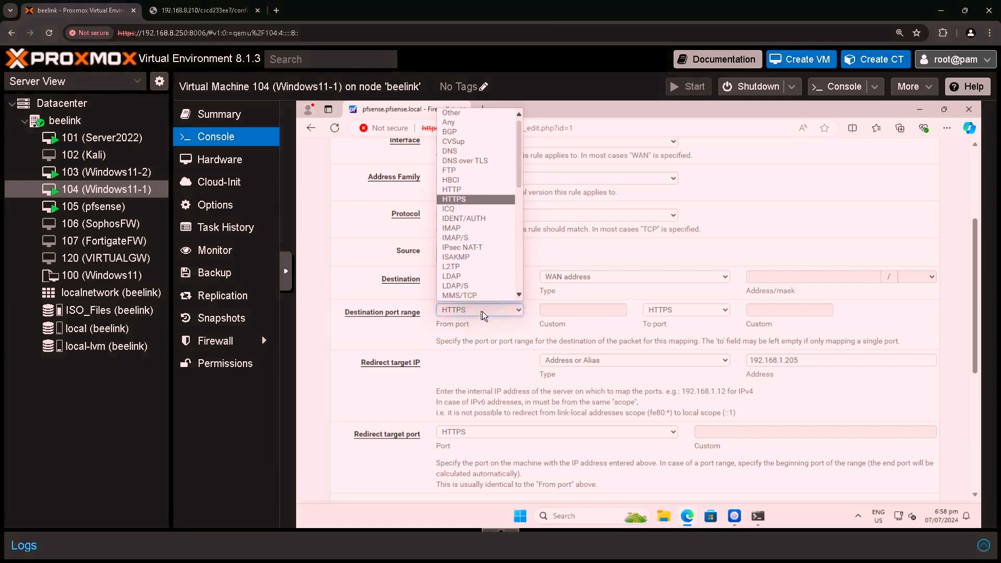
click(470, 114)
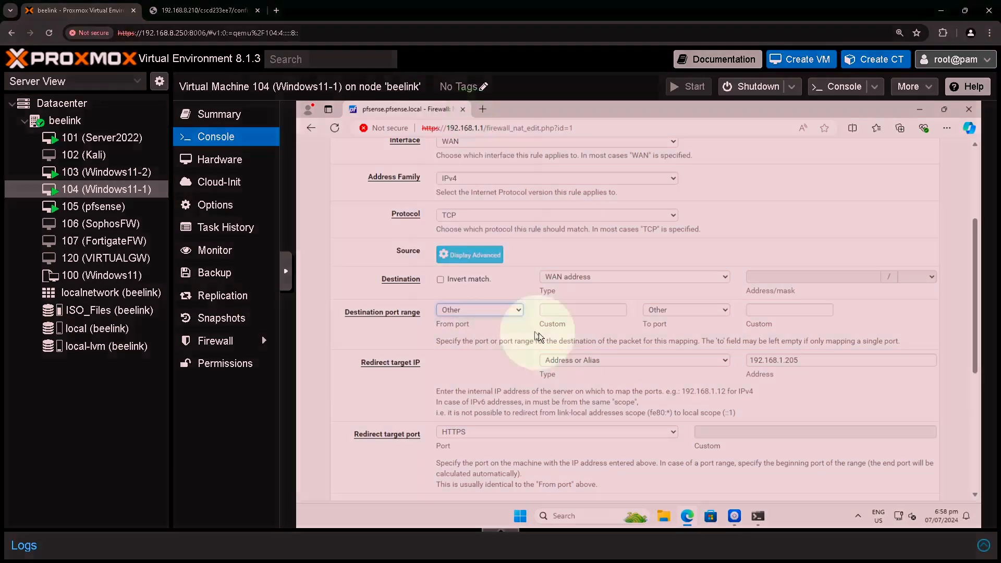
click(580, 311)
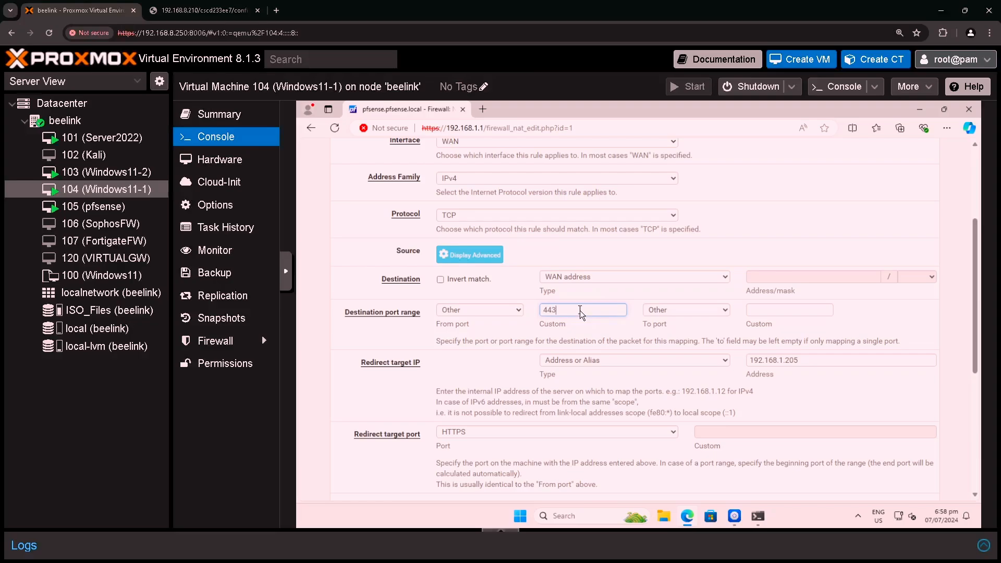
text(4433)
click(762, 311)
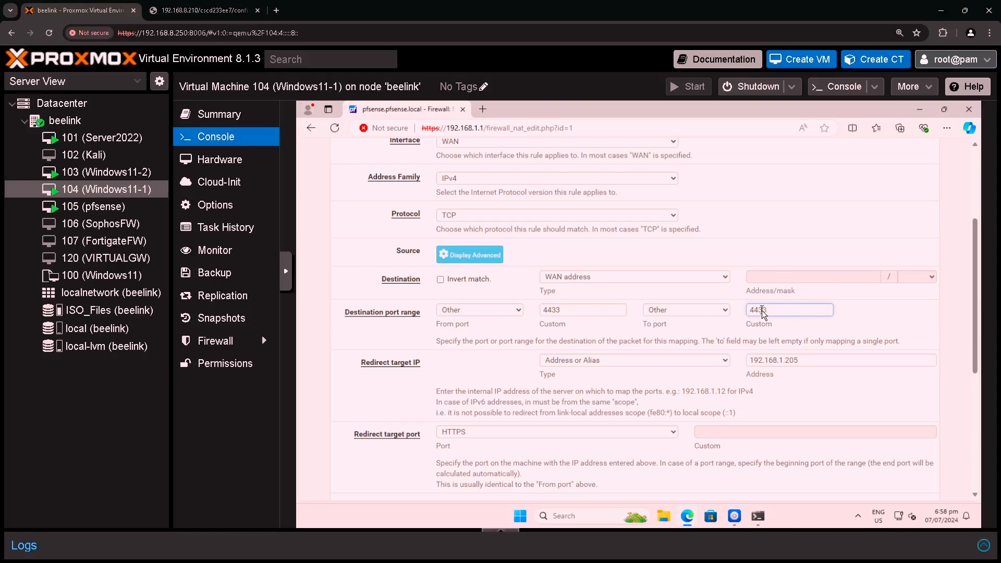
scroll(495, 394, down, 5)
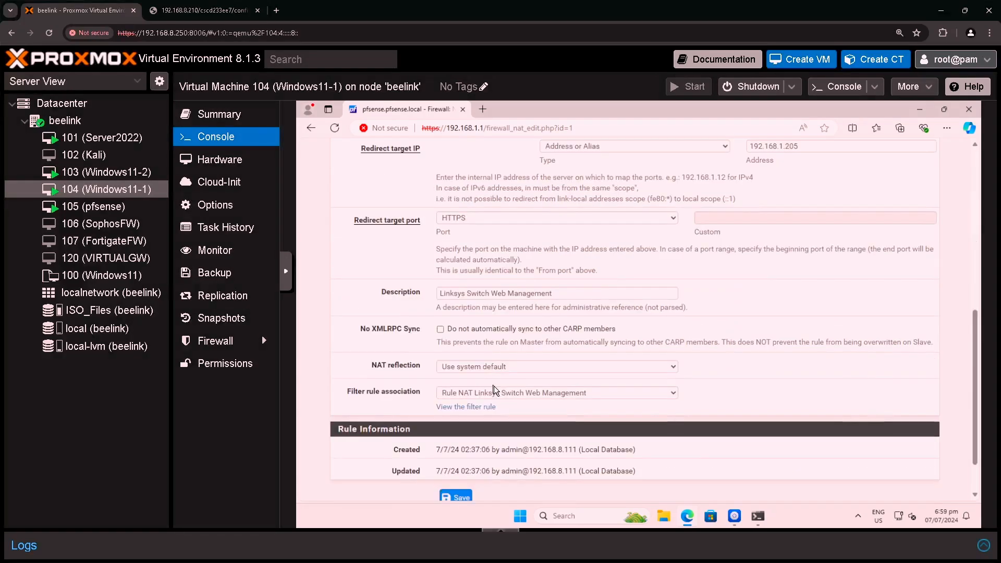
click(456, 446)
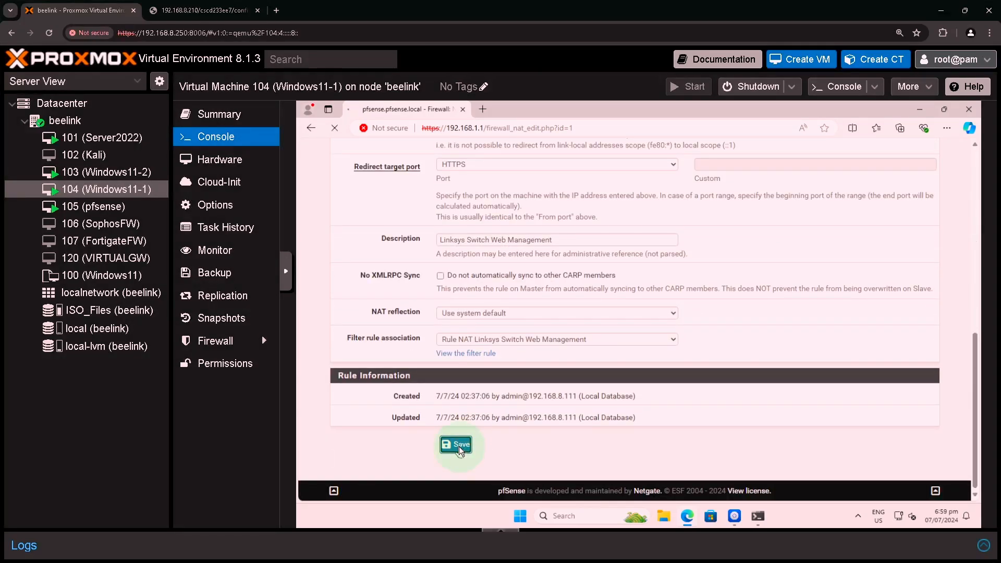
click(909, 233)
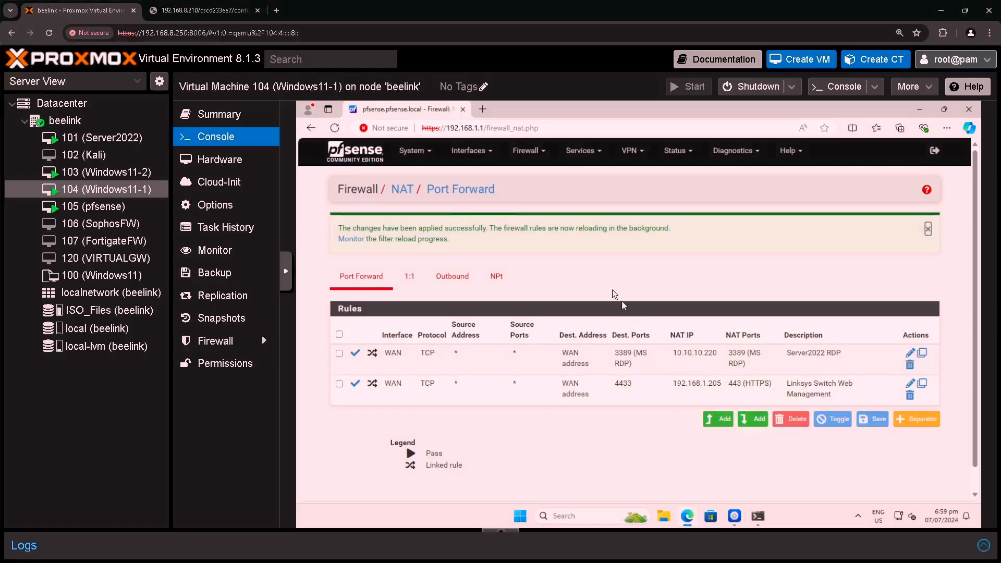
click(524, 150)
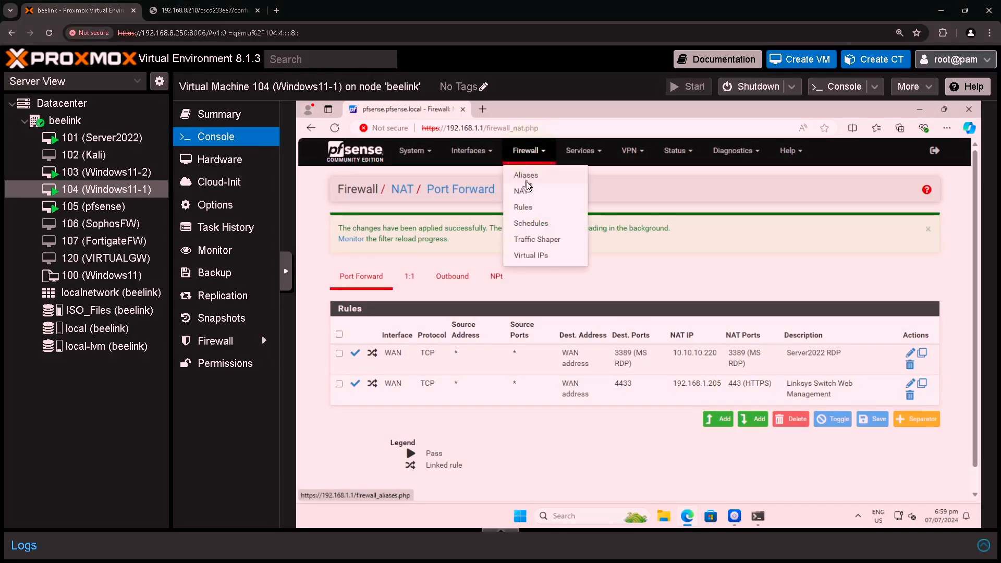
click(524, 207)
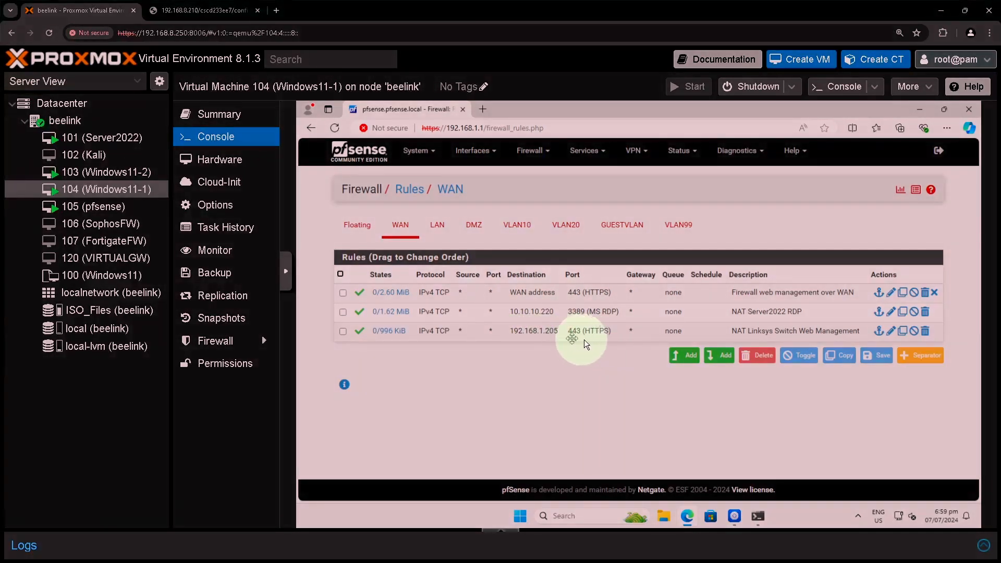
click(276, 10)
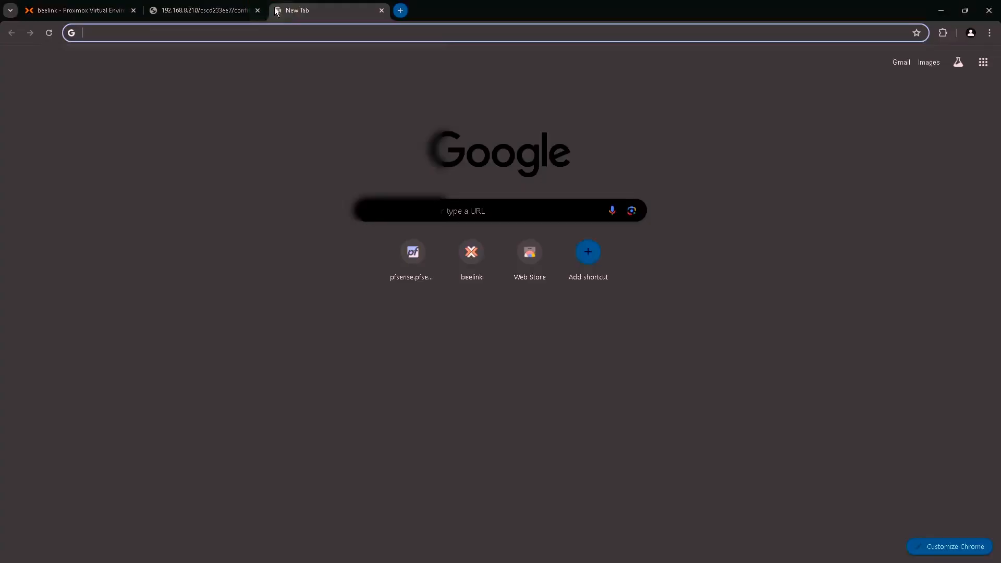
text(https://)
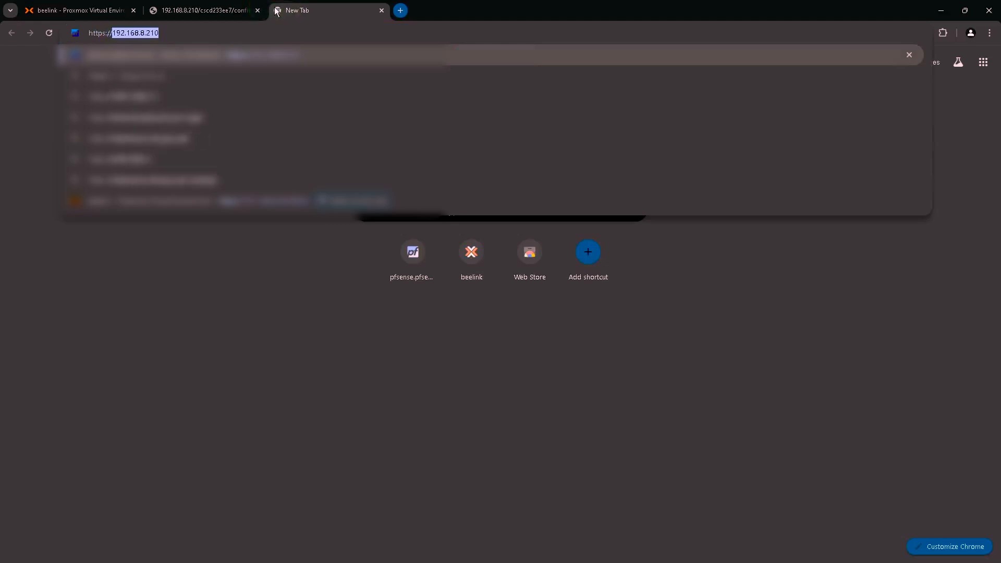
text(19)
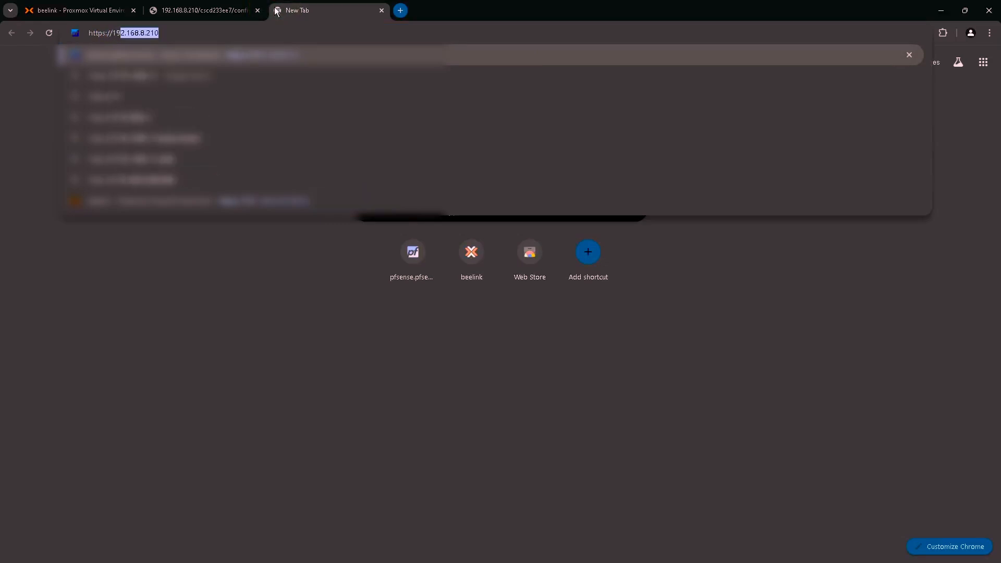
text(2.168.8.210)
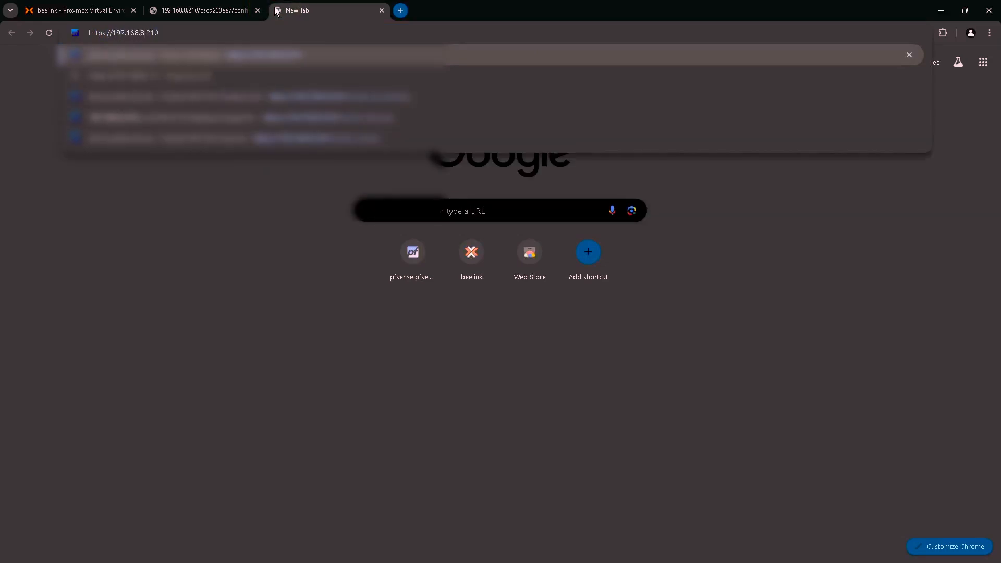
key(Return)
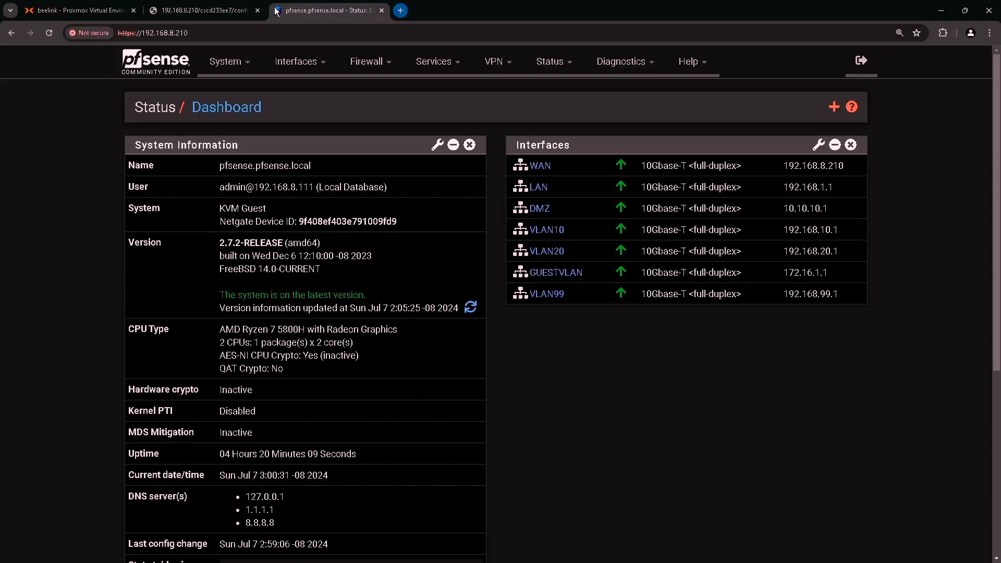
click(257, 11)
click(276, 10)
text(htt)
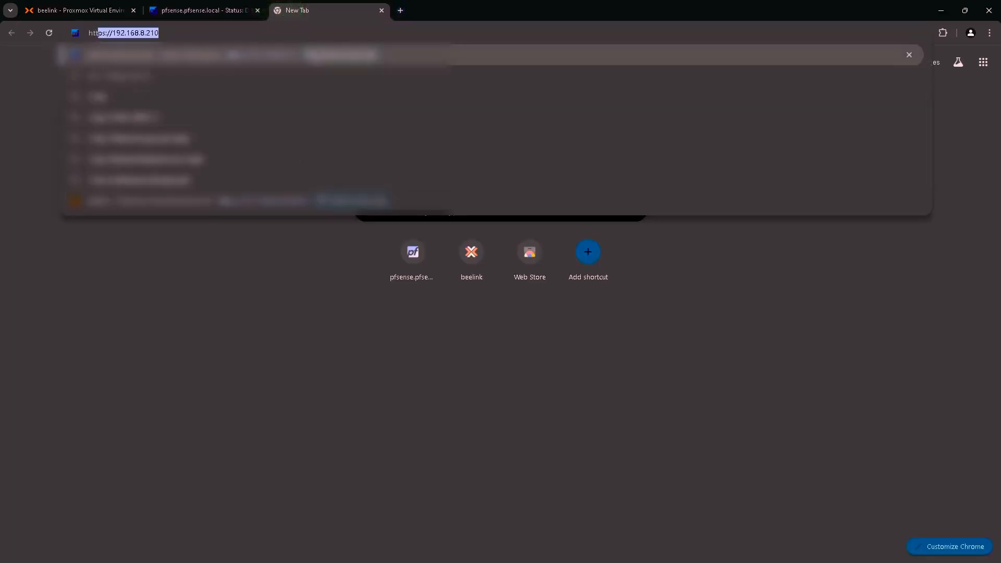
text(ps://1)
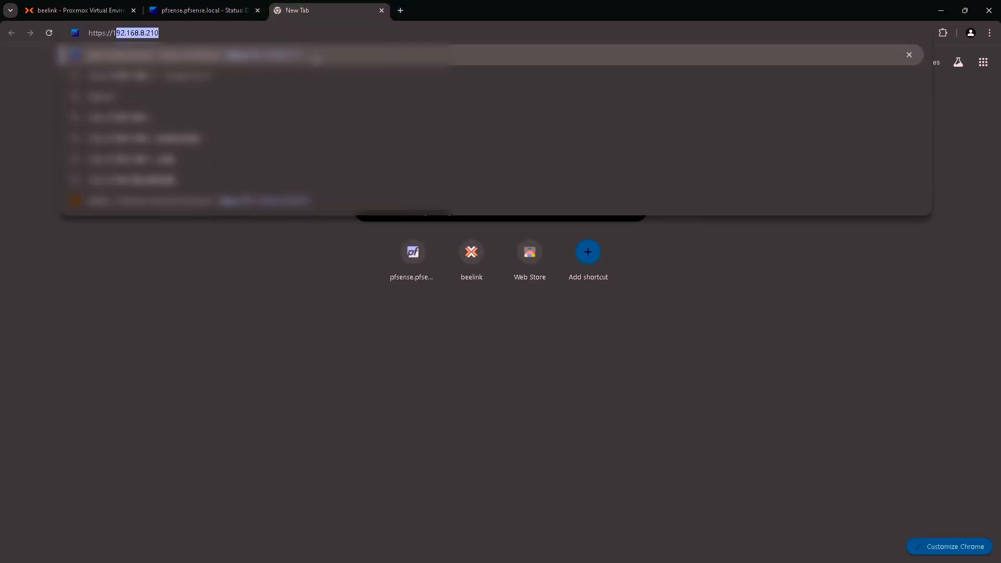
text(92.168.8)
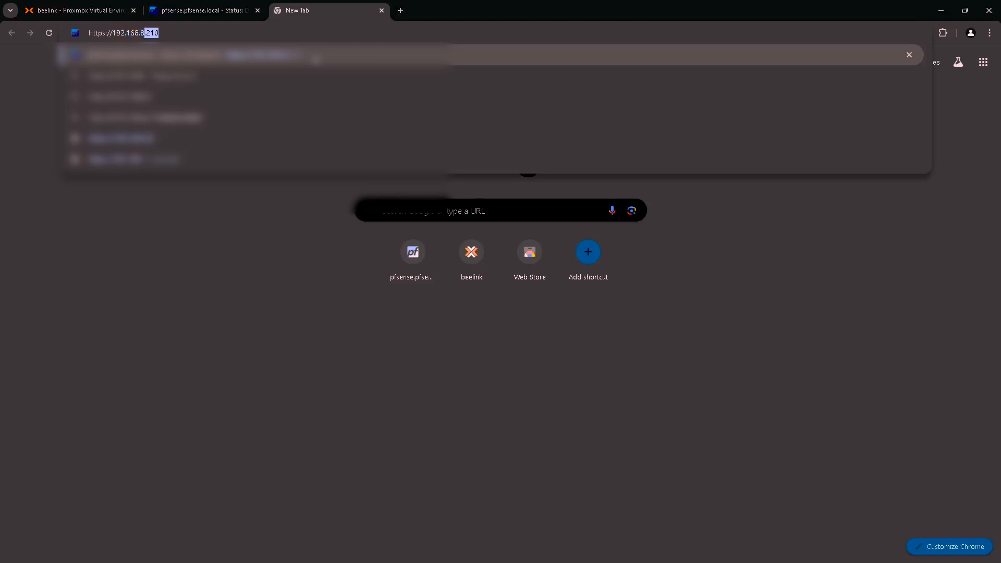
text(.210:)
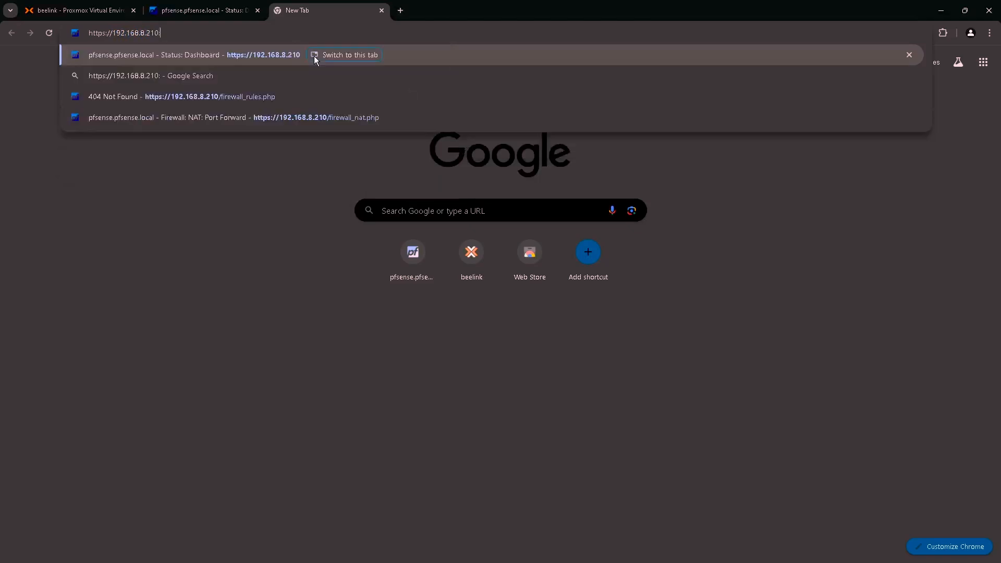
text(4433)
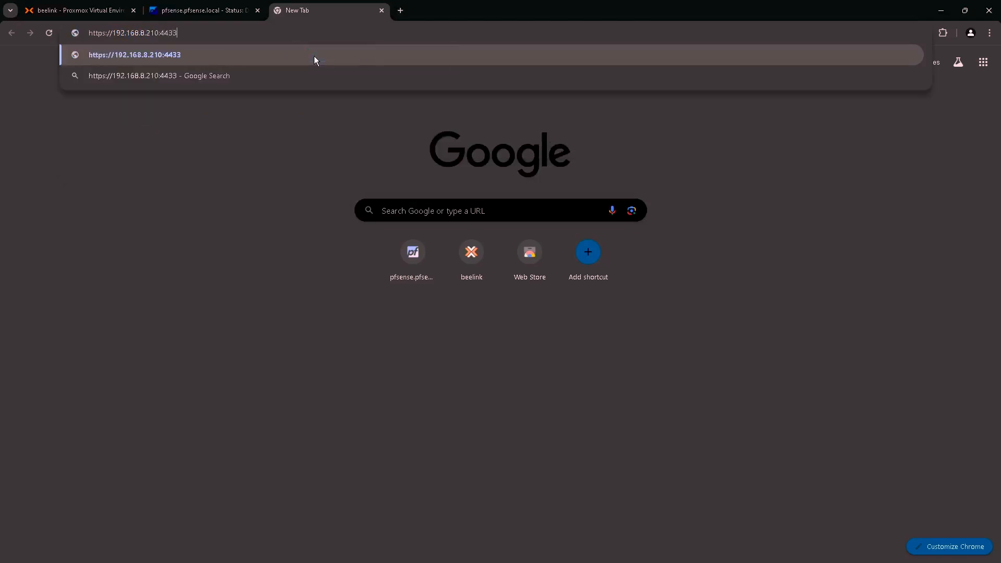
key(Return)
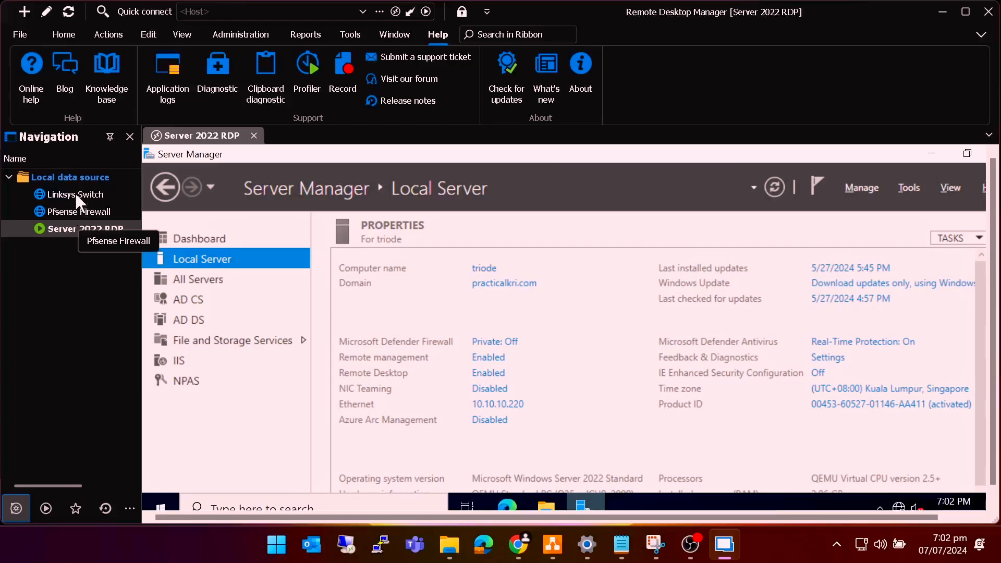
- Open Properties for the Linksys Switch entry and place the cursor in its Website field
click(76, 194)
right_click(76, 195)
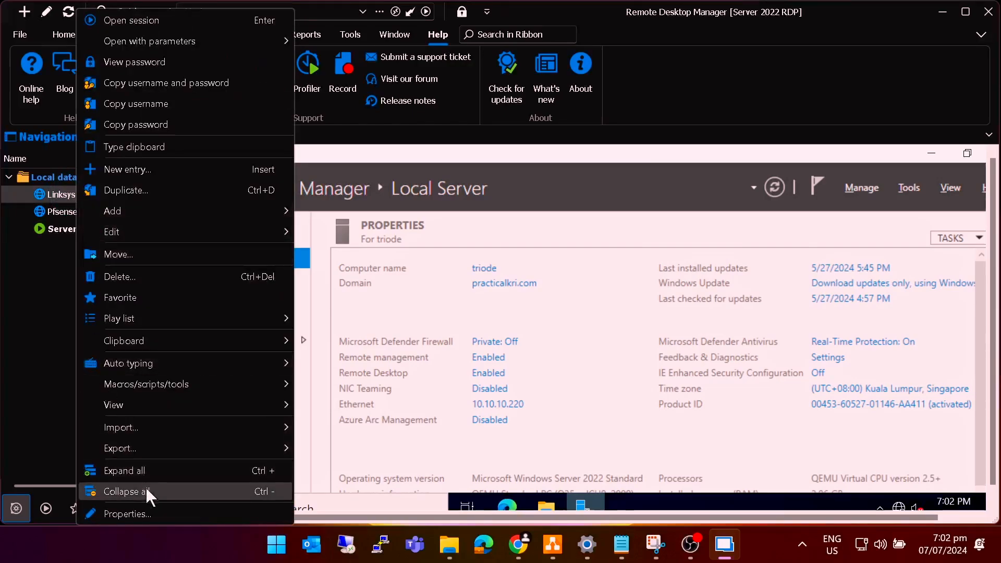
click(148, 515)
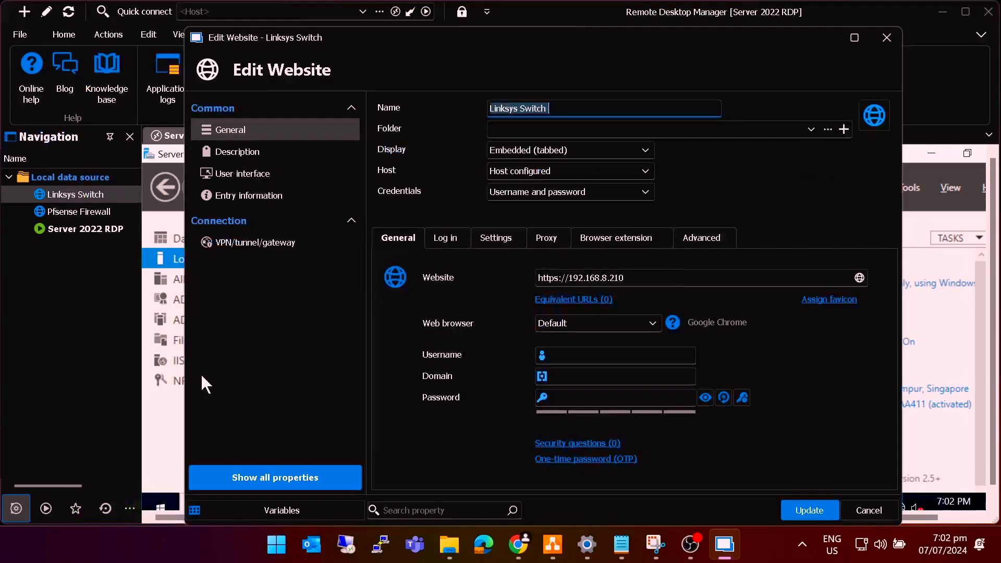
click(599, 281)
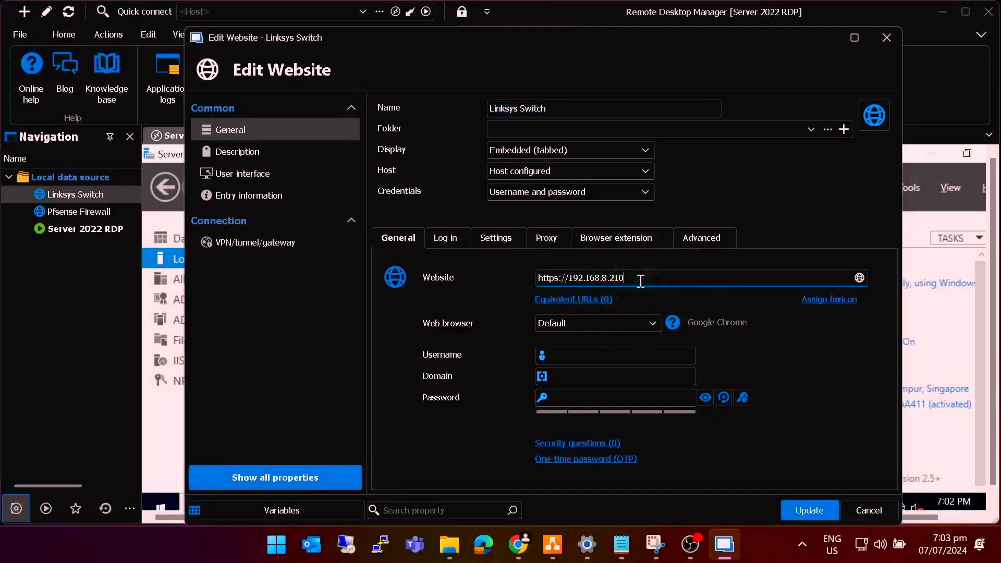
- Update the Linksys Switch website to port 4433, then open the switch and Pfsense Firewall sessions past certificate warnings
text(33)
click(809, 510)
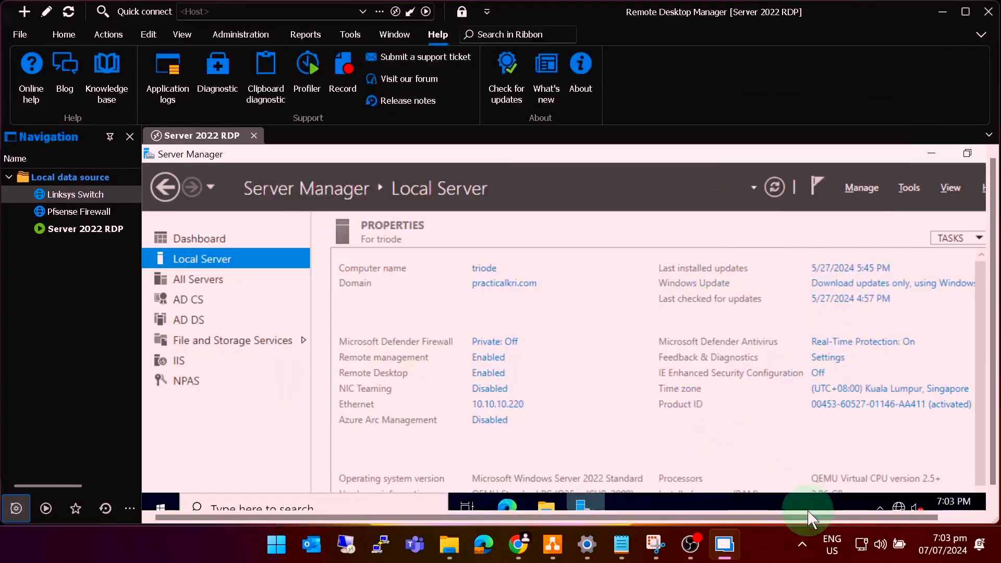
double_click(92, 195)
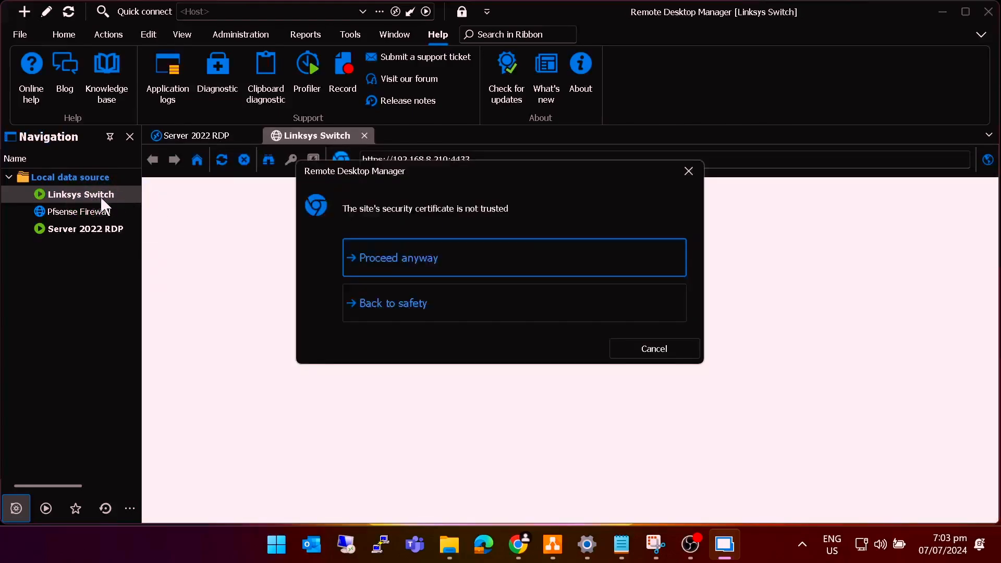
click(391, 259)
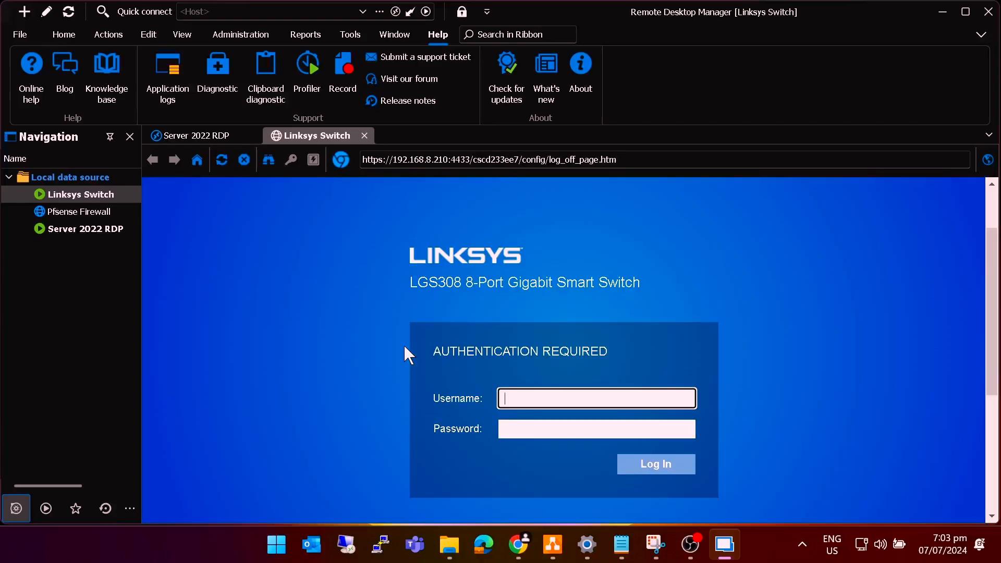
double_click(78, 213)
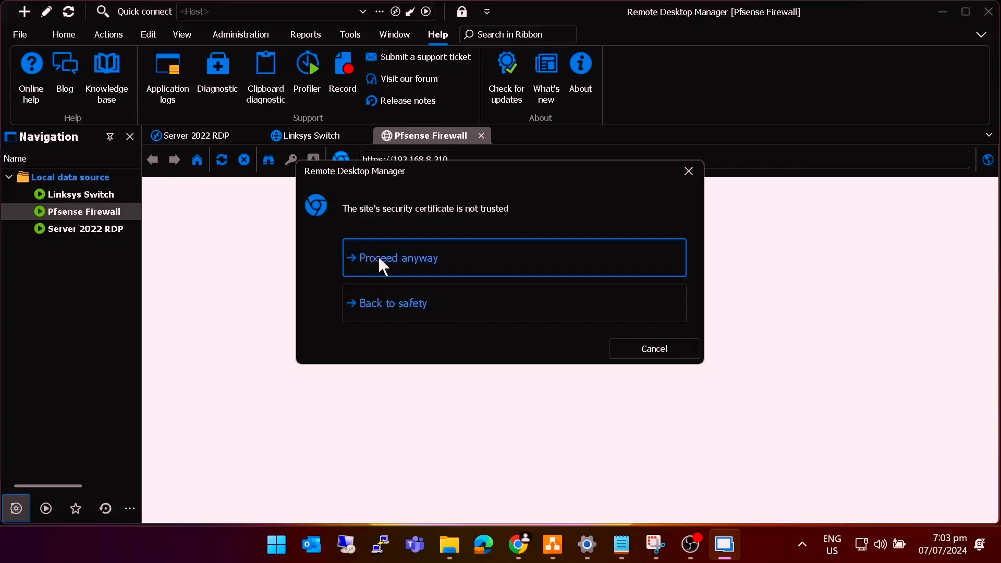
click(399, 271)
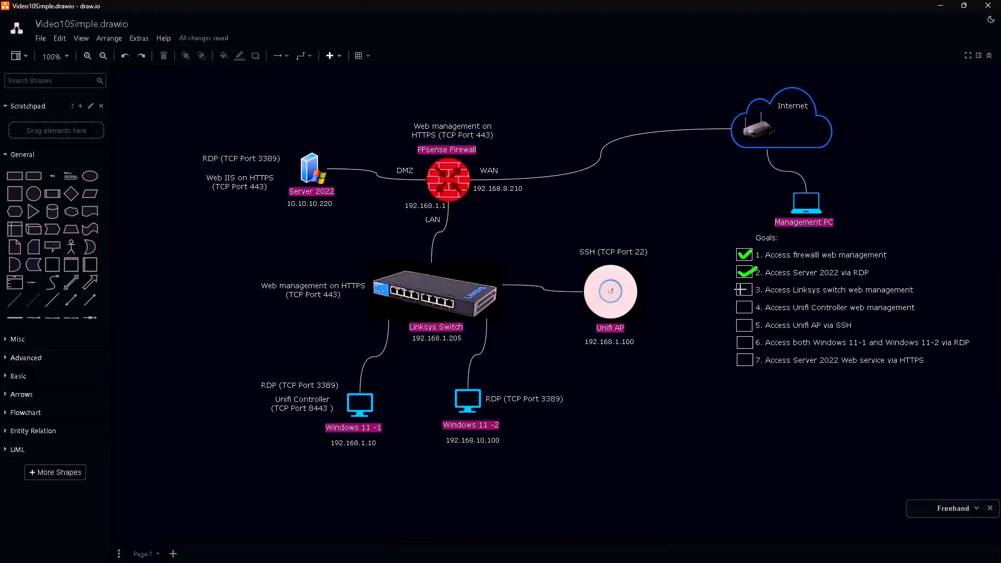
- Draw a tick in goal 3 and underline goal 4, 192.168.1.10 and TCP Port 8443
drag(741, 289, 753, 284)
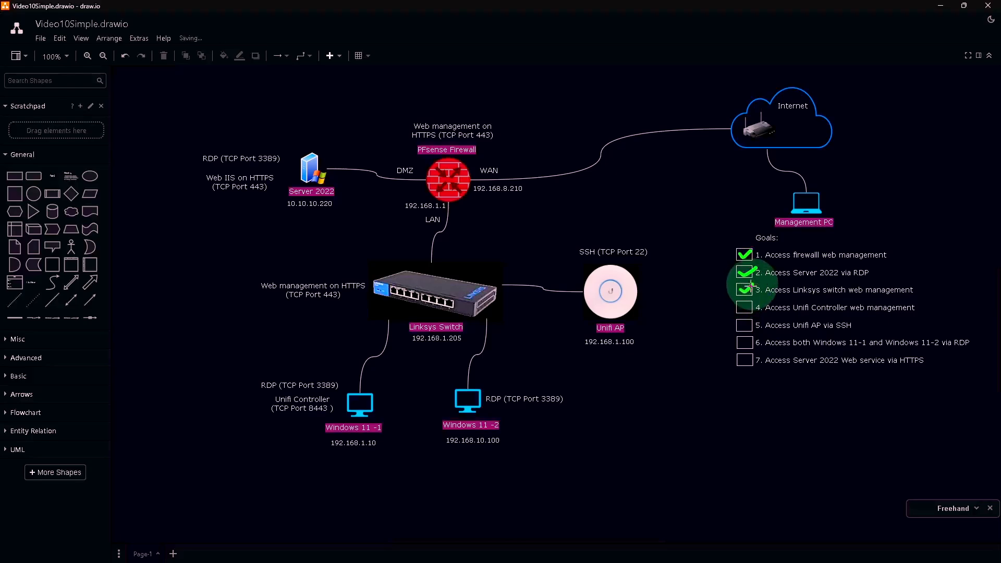
drag(774, 317, 888, 316)
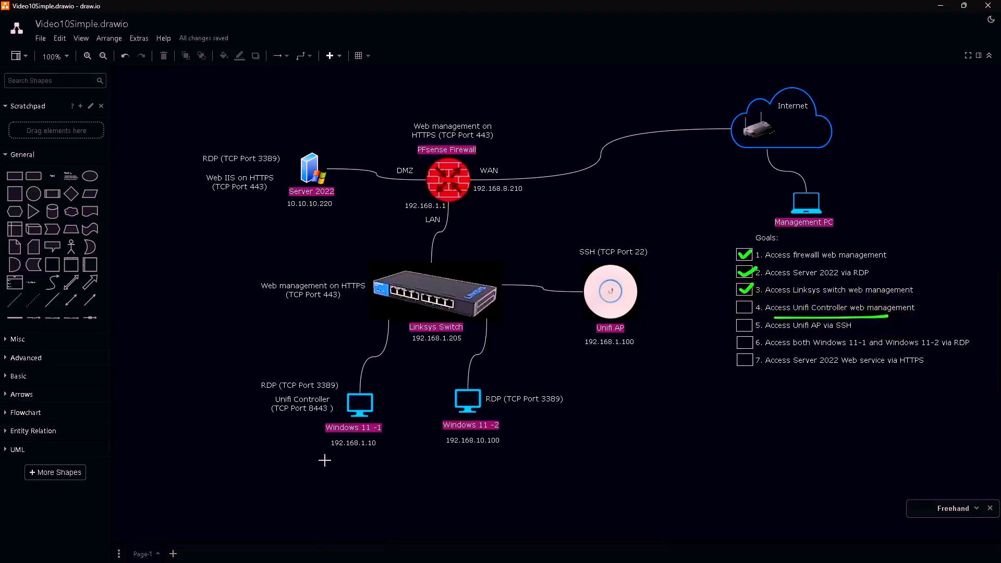
drag(330, 457, 382, 451)
drag(271, 417, 328, 413)
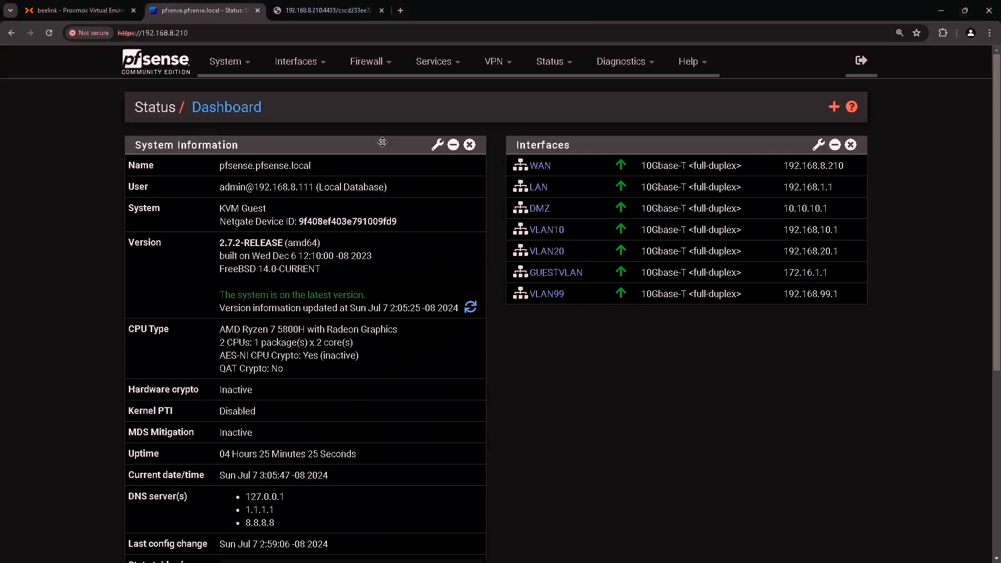
- Add a new NAT port forward rule using the TCP protocol
click(385, 67)
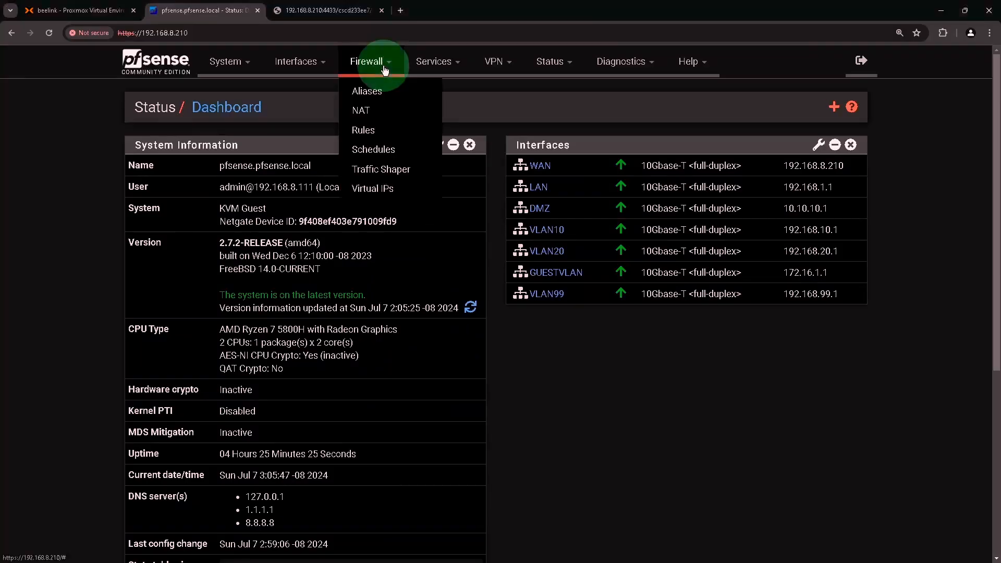
click(377, 111)
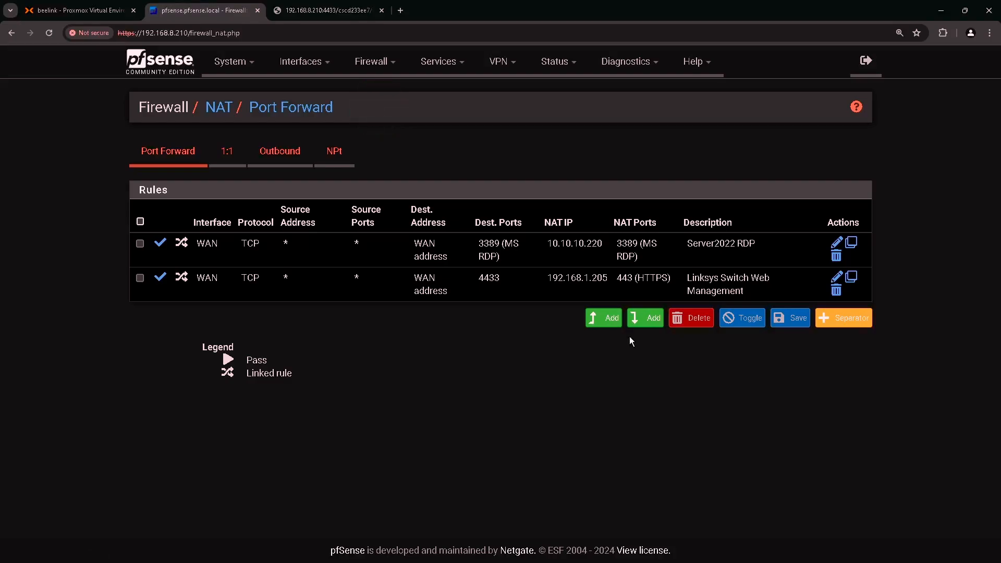
click(648, 320)
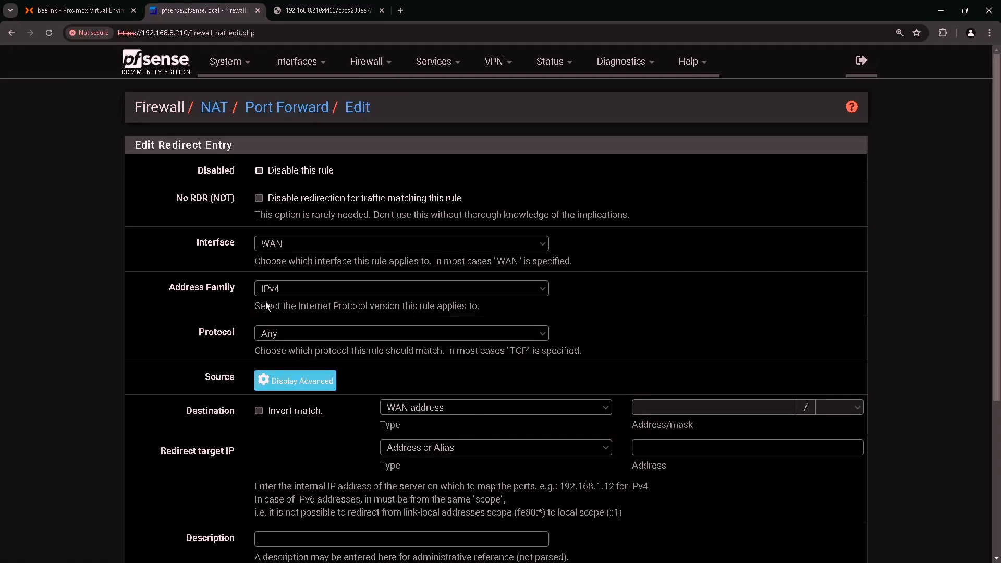
click(241, 337)
click(282, 338)
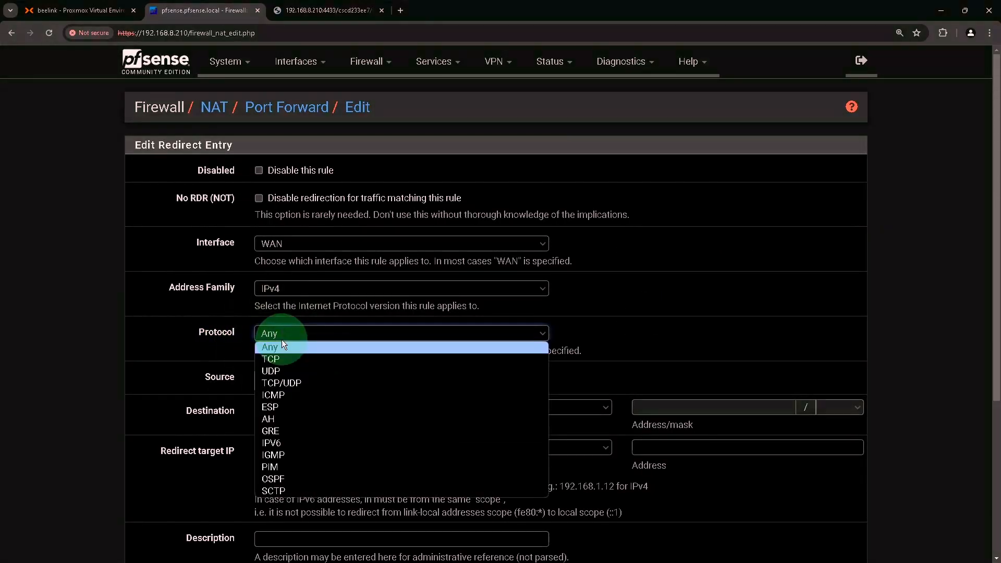
click(283, 359)
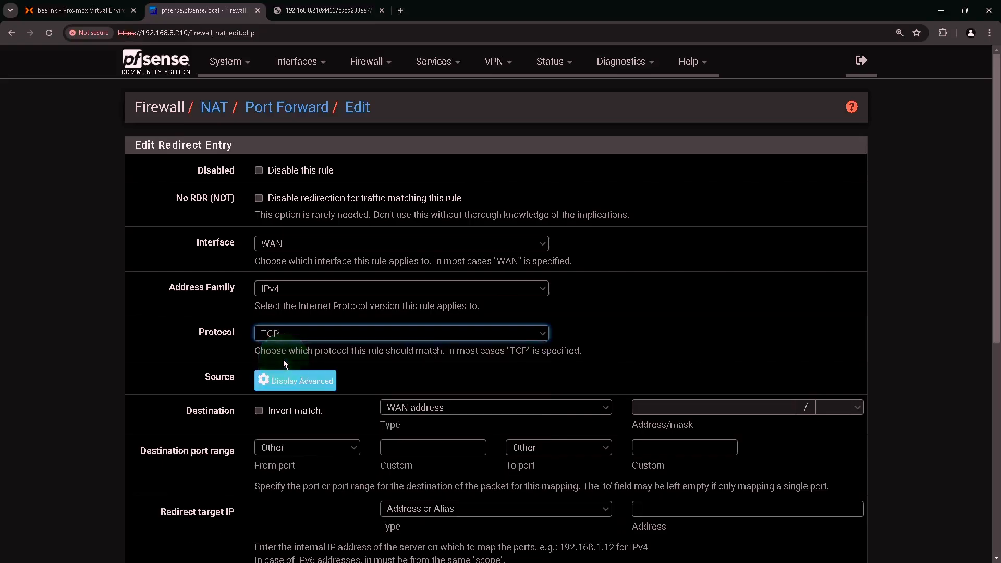
scroll(283, 358, down, 2)
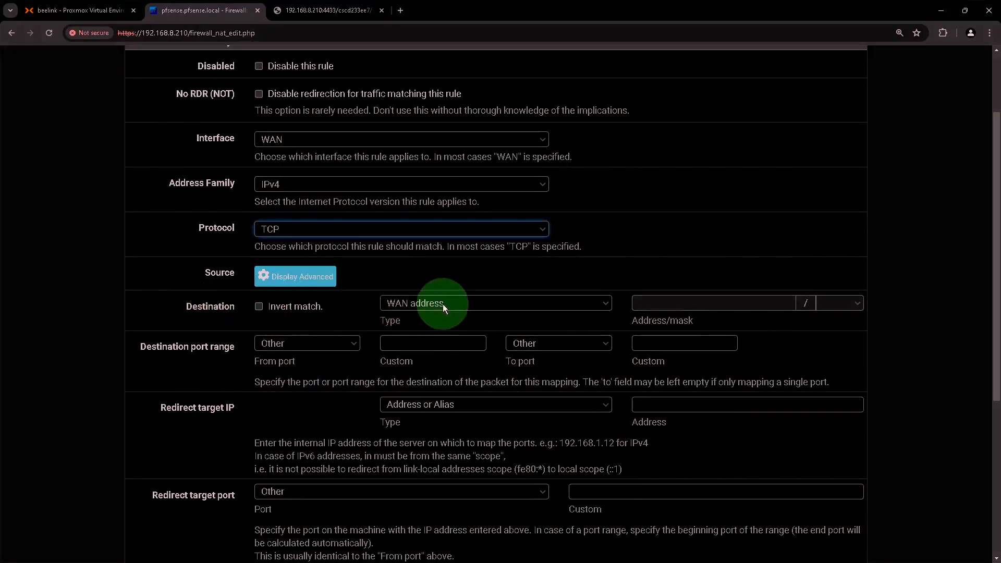
scroll(431, 306, down, 1)
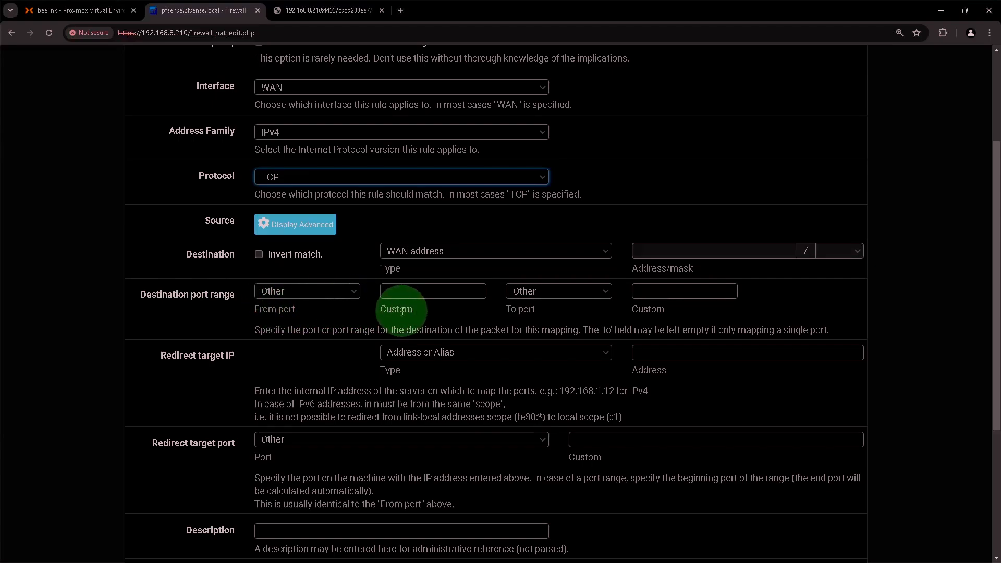
- Set the destination port range to custom 8443 to 8443
click(411, 293)
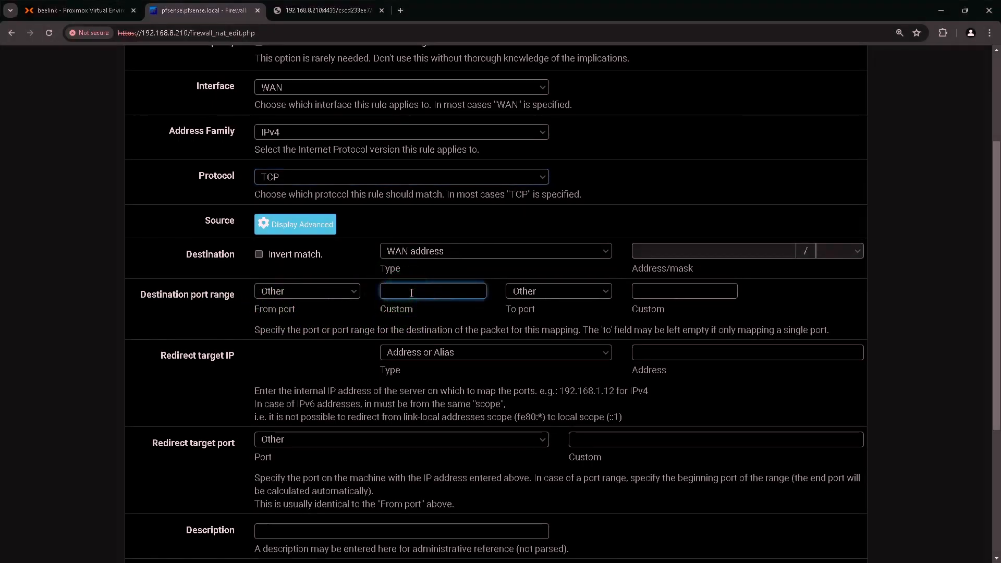
text(8443)
click(672, 290)
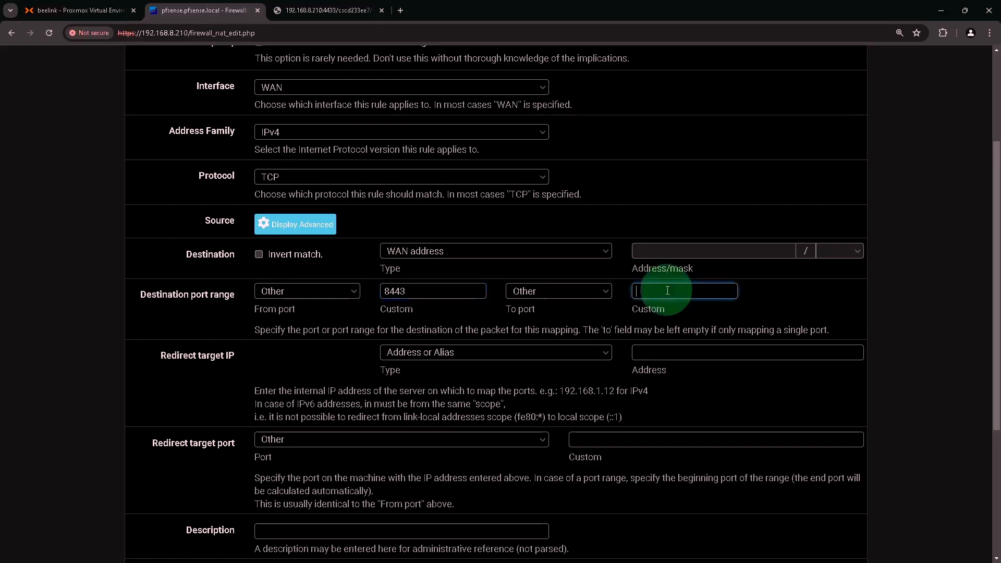
text(843)
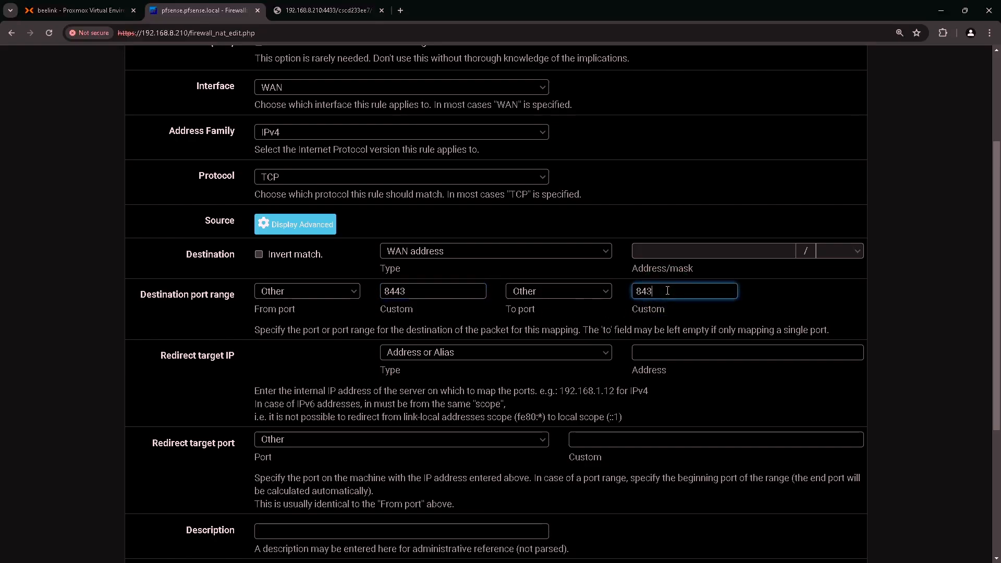
key(BackSpace)
text(43)
- Redirect the rule to target IP 192.168.1.10 on port 8443
scroll(667, 290, down, 1)
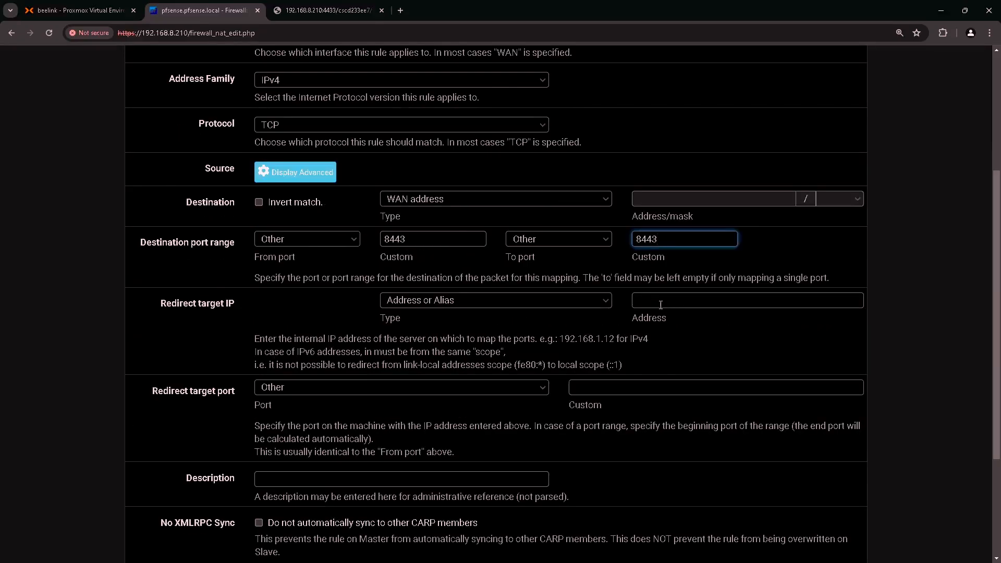
click(207, 308)
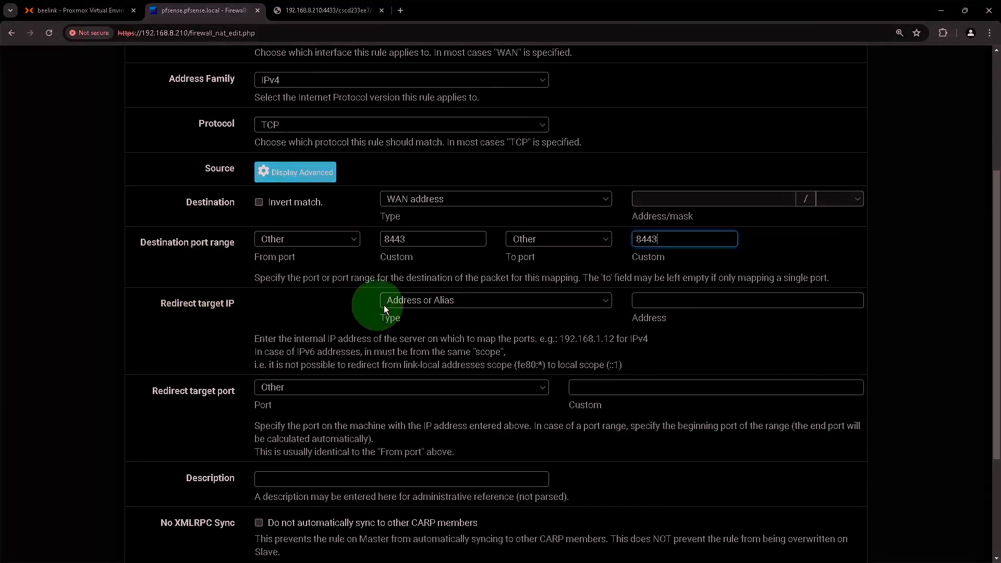
click(669, 302)
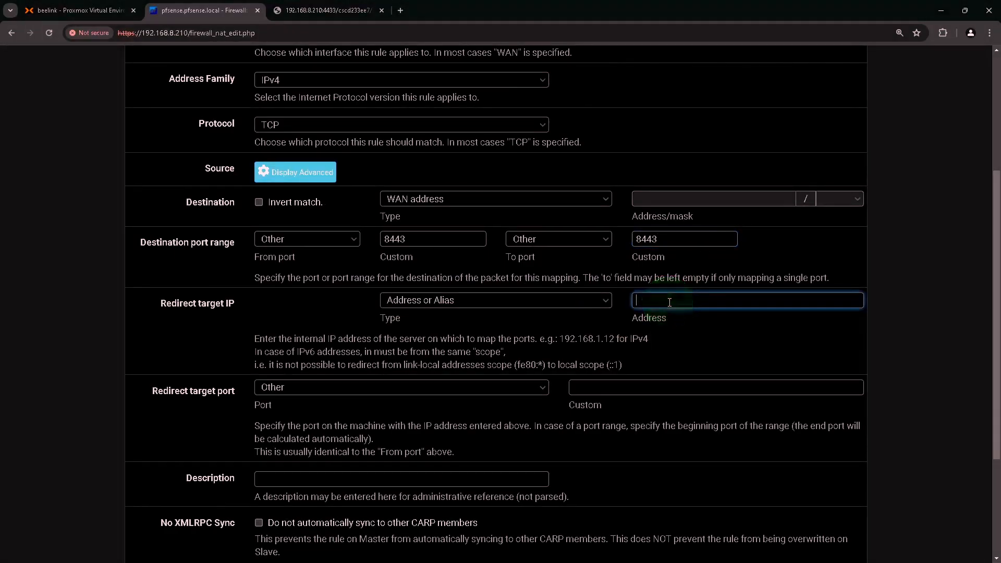
text(192.168.1.10)
scroll(214, 268, down, 2)
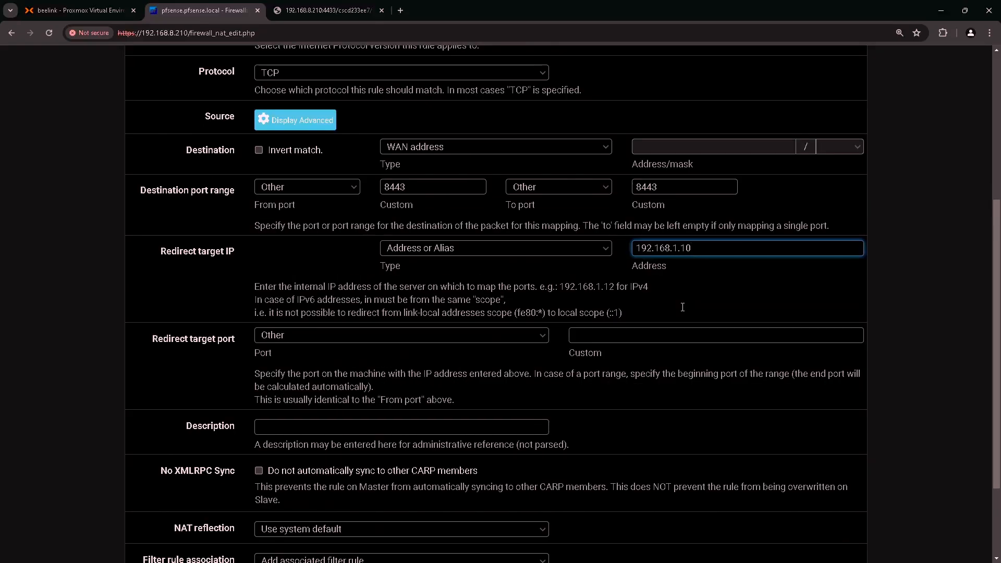
click(205, 292)
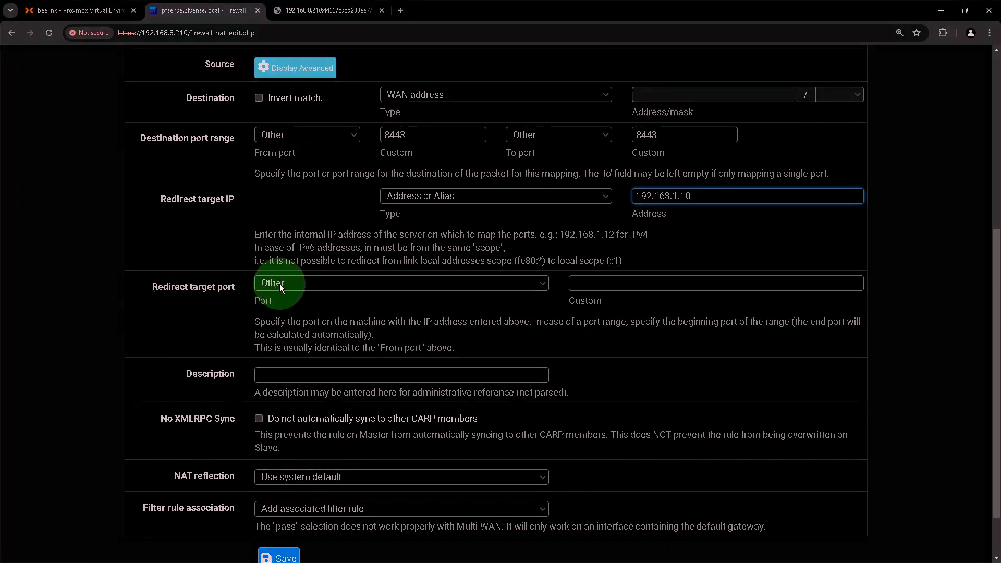
click(630, 285)
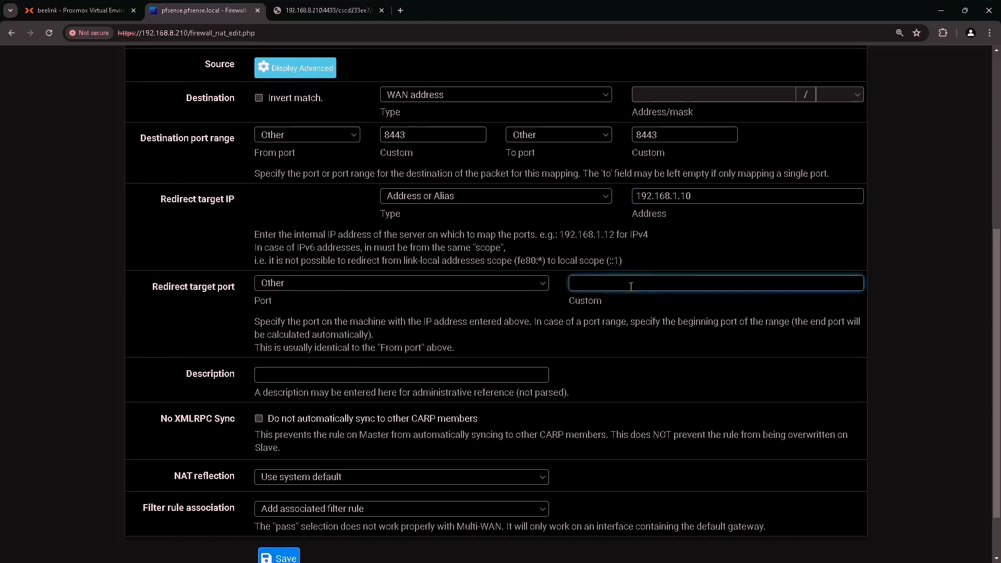
text(8443)
- Describe the rule as 'Unifi Controller Web Management' and save it
scroll(628, 291, down, 1)
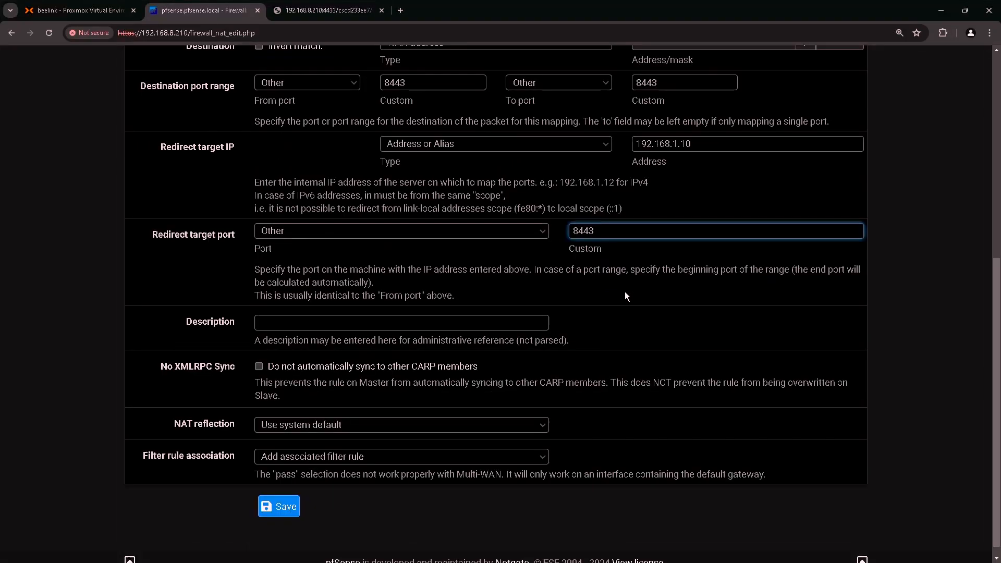
click(335, 328)
text(Unifi )
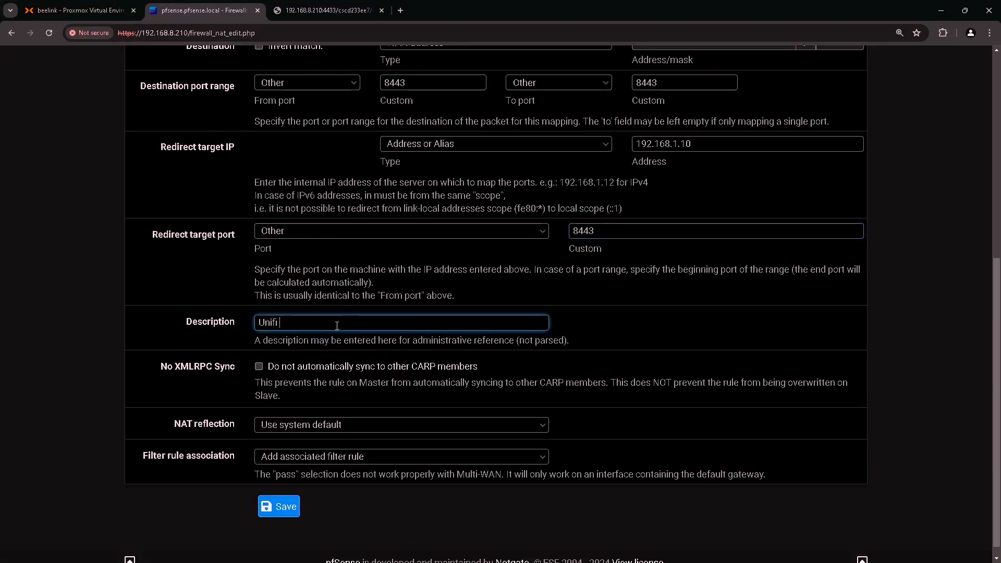
text(Controller Web)
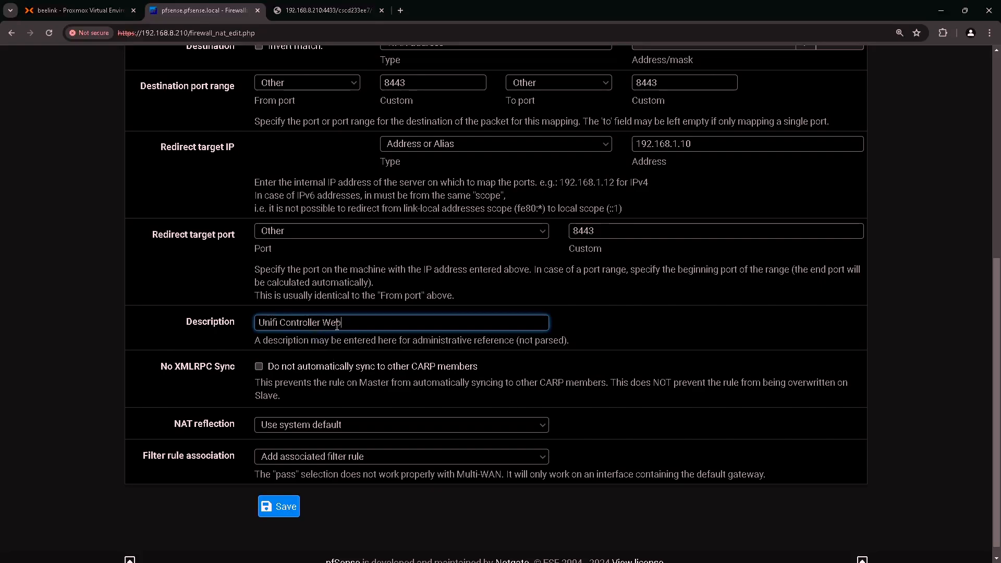
text( Management)
scroll(334, 319, down, 1)
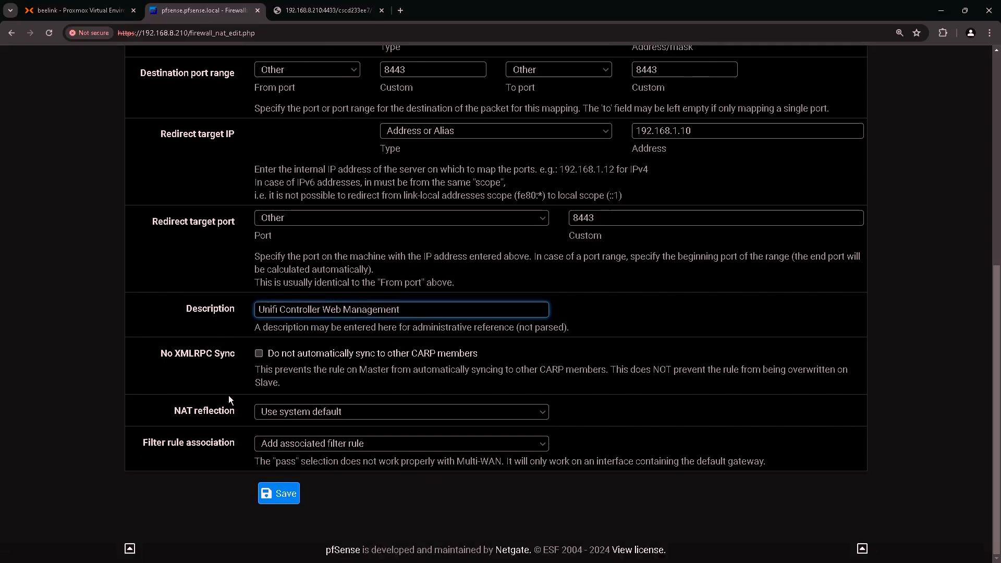
click(279, 493)
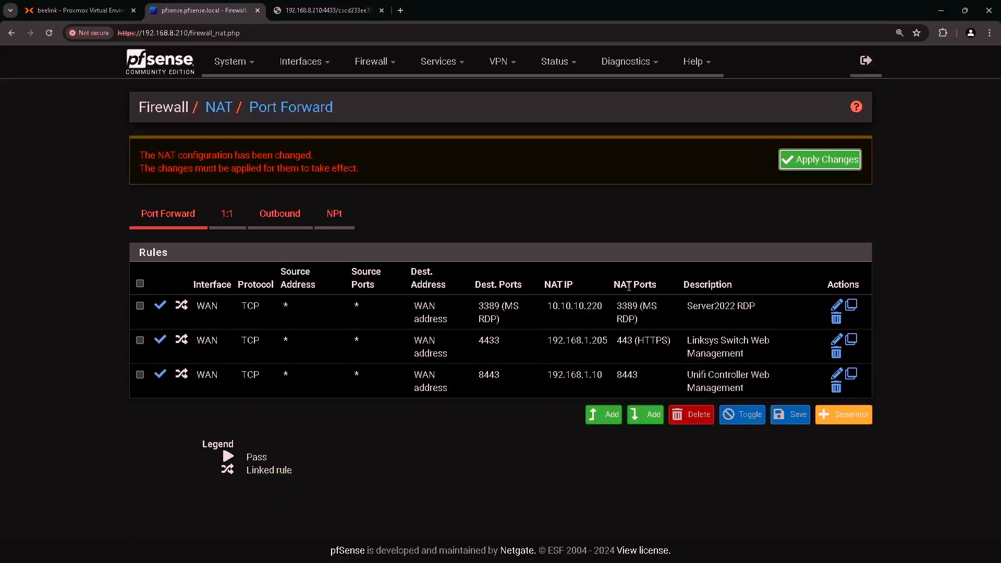
- Apply the pending NAT changes and view the WAN rules showing the Unifi Controller 8443 pass rule
click(823, 162)
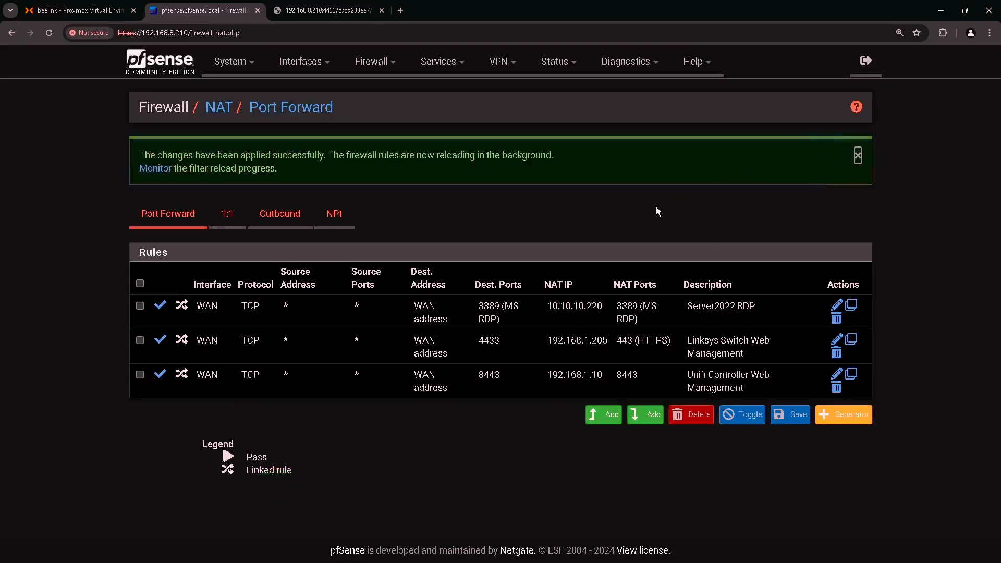
click(429, 386)
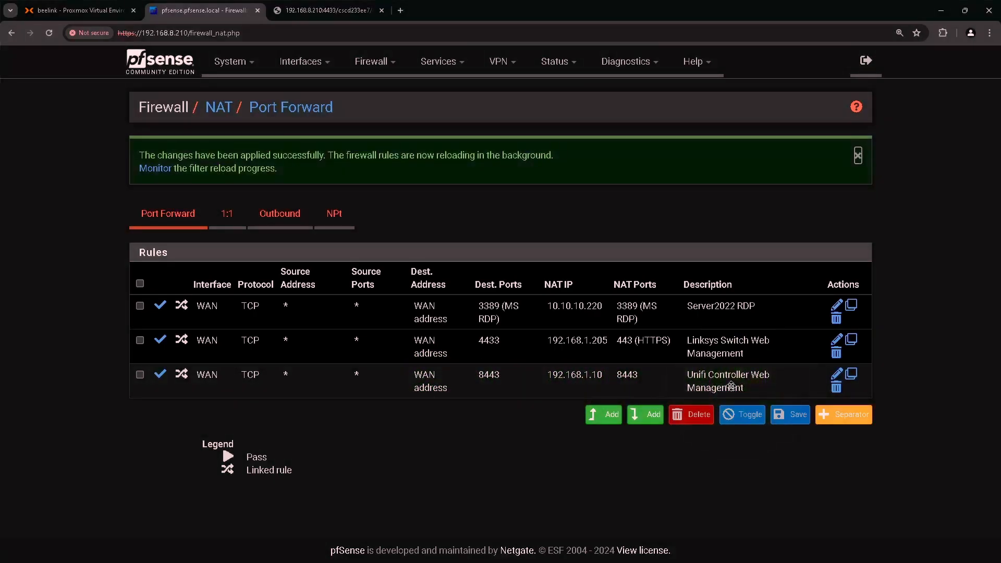
click(370, 62)
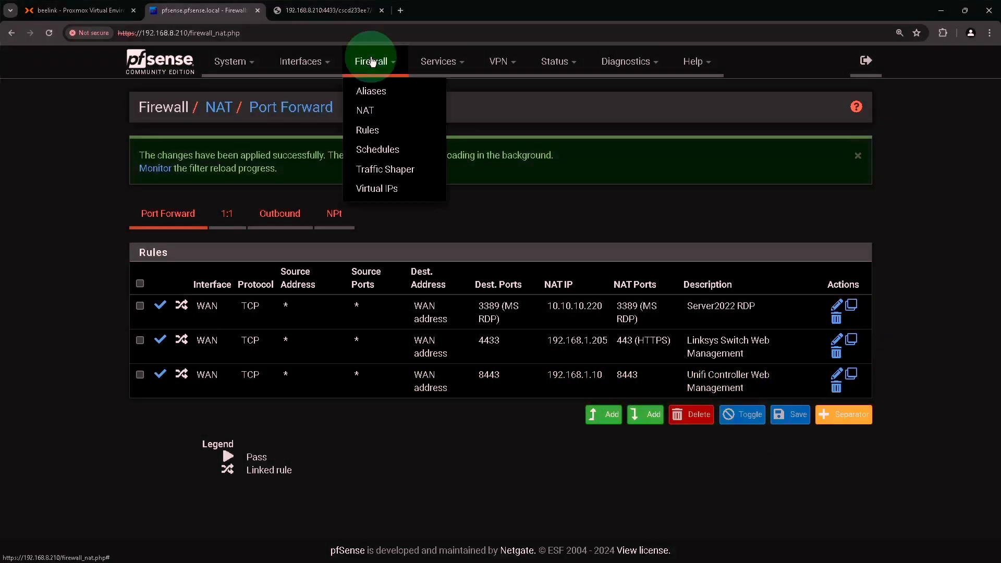
click(368, 130)
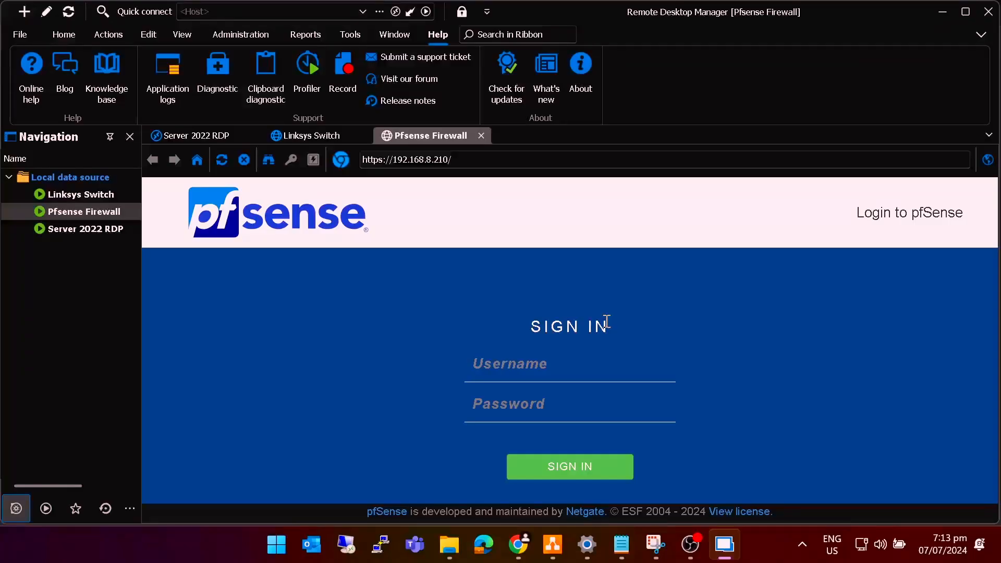
- Start a new standalone Website entry in Remote Desktop Manager
double_click(52, 194)
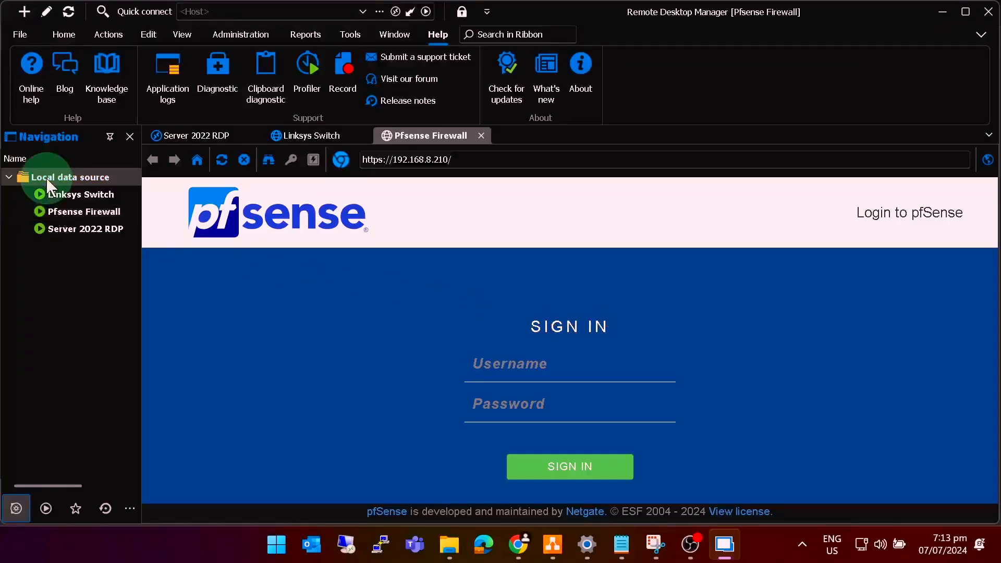
click(24, 12)
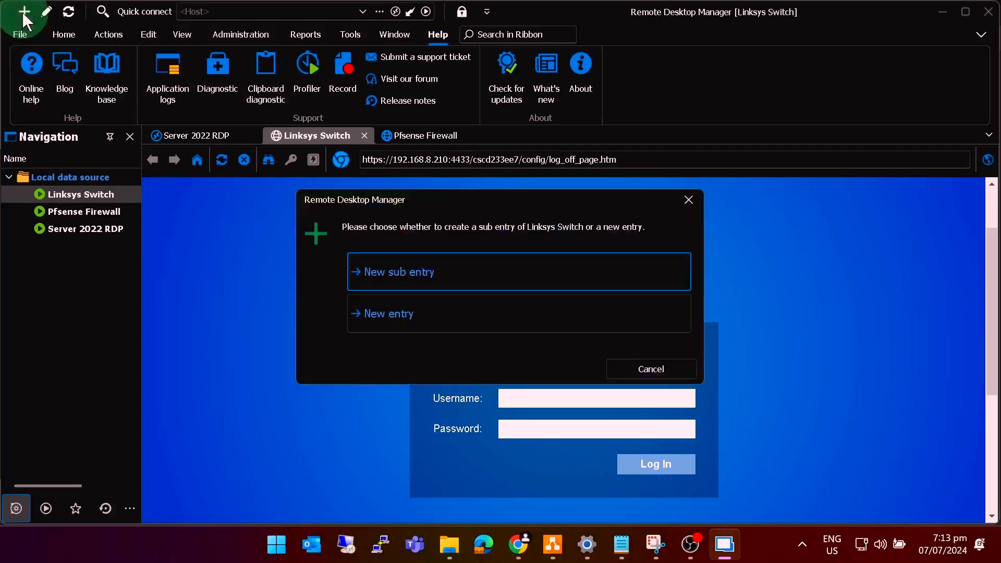
click(433, 311)
click(652, 323)
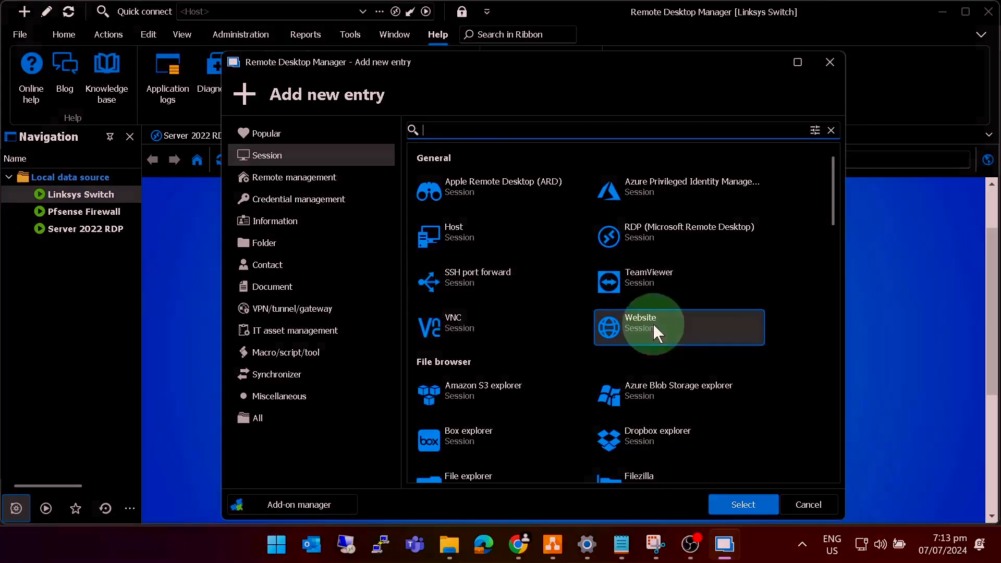
click(646, 323)
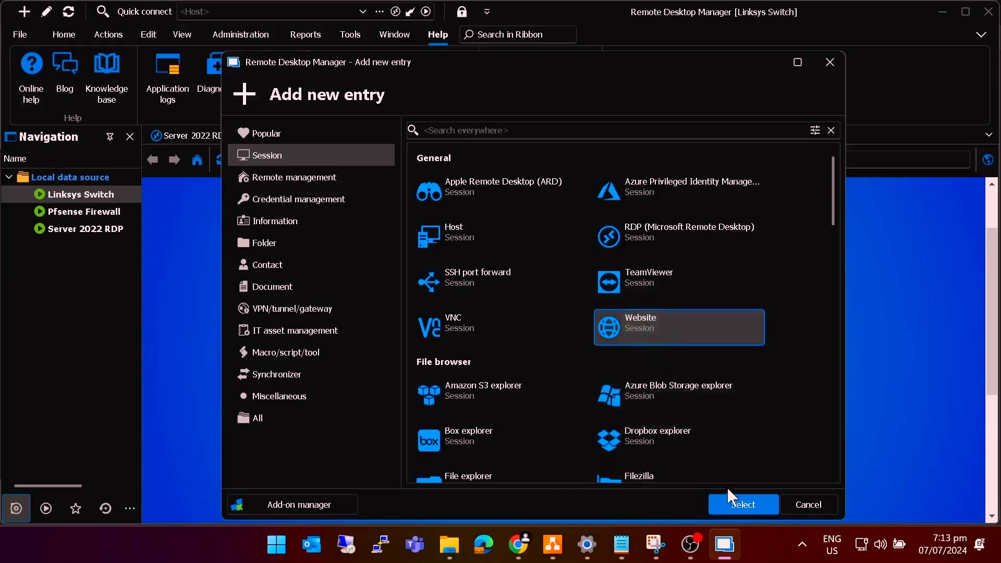
click(754, 502)
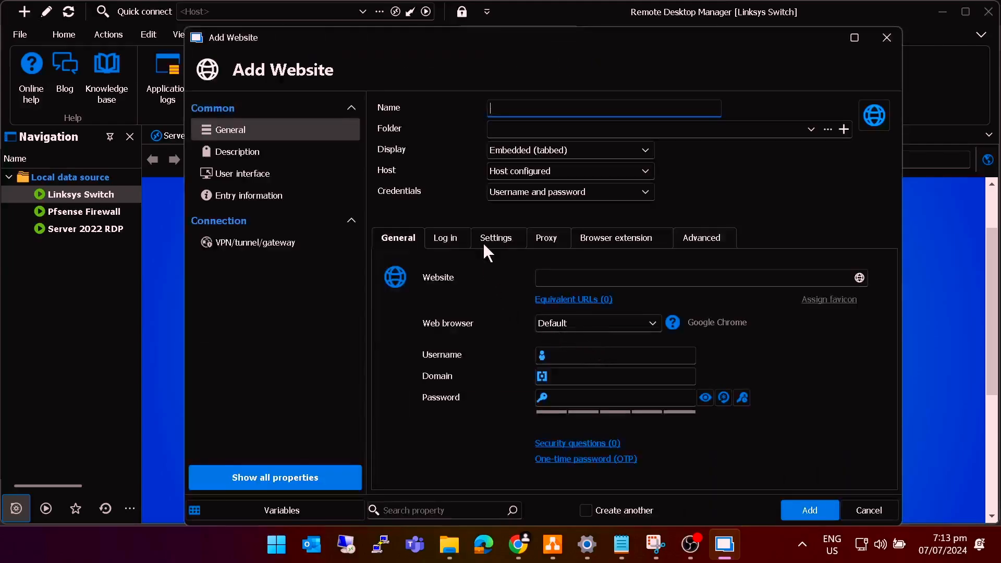
click(528, 107)
text(Unifi Controller)
click(566, 279)
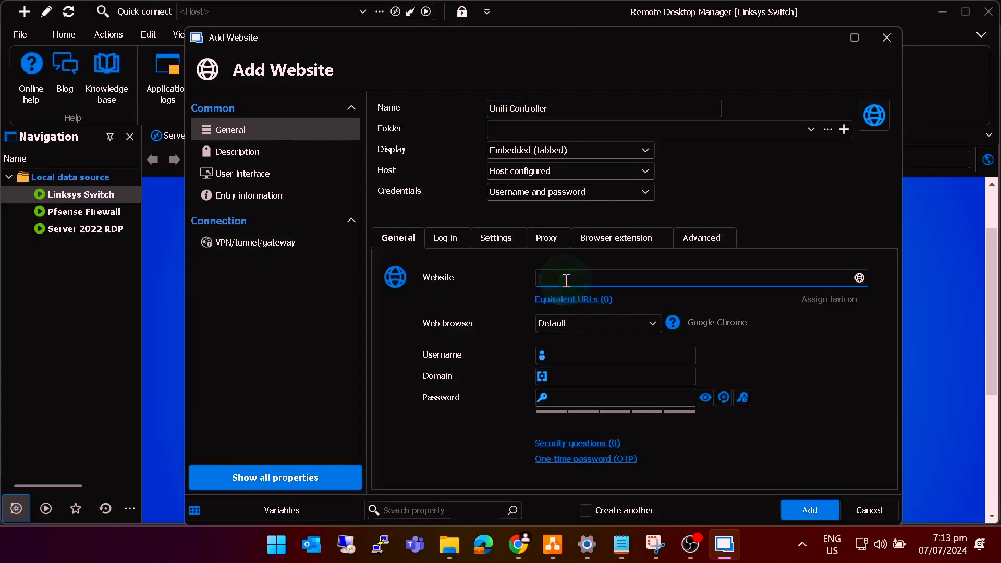
text(https://192.168.8.)
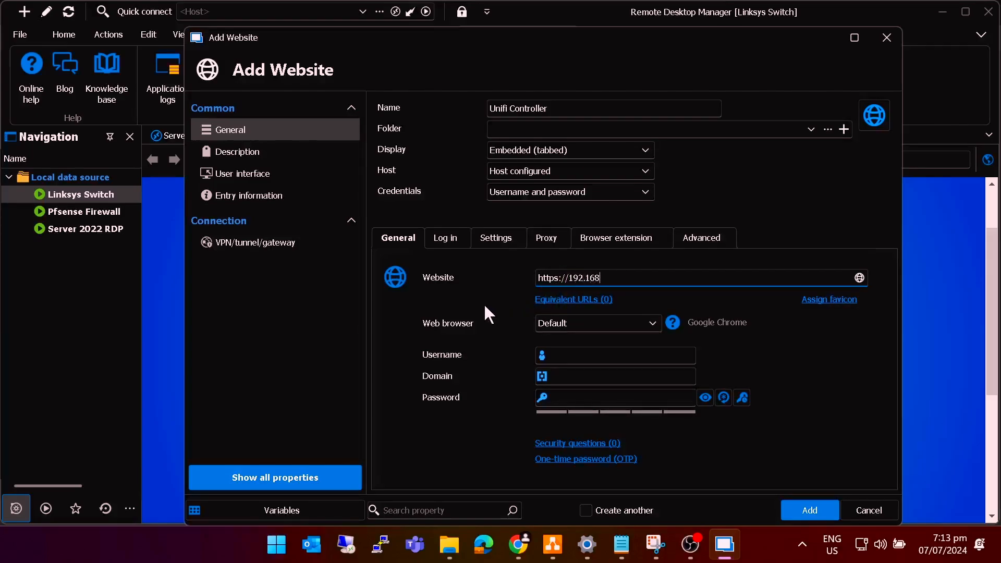
text(210:8443)
click(804, 512)
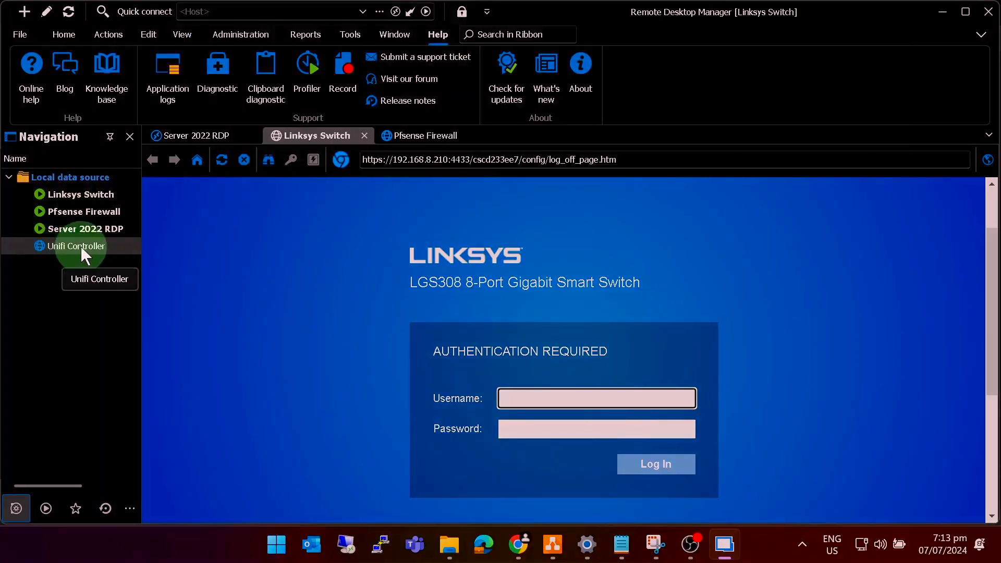
- Open the Unifi Controller entry past the certificate warning to the UniFi login, then tick goal 4 in draw.io
click(81, 246)
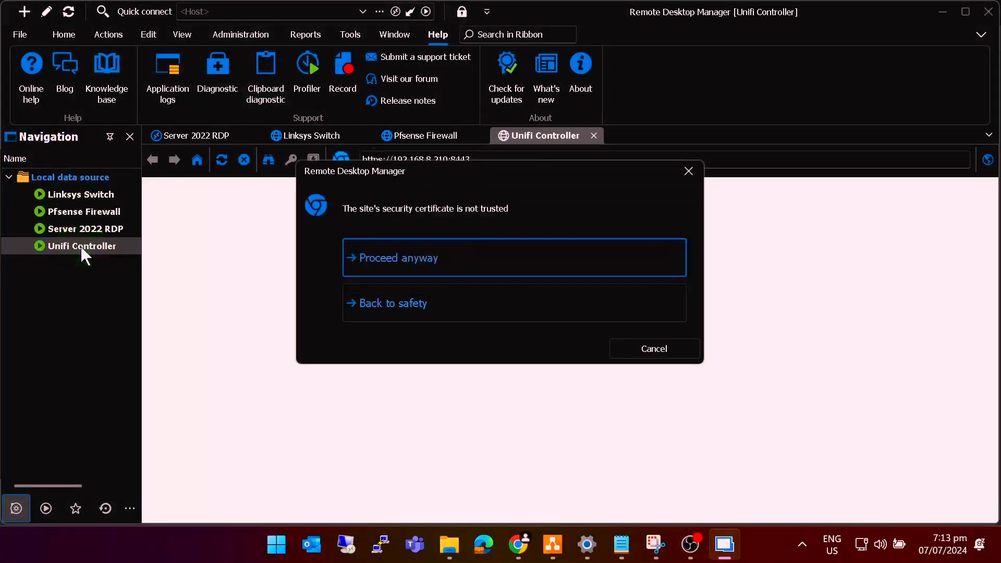
click(430, 263)
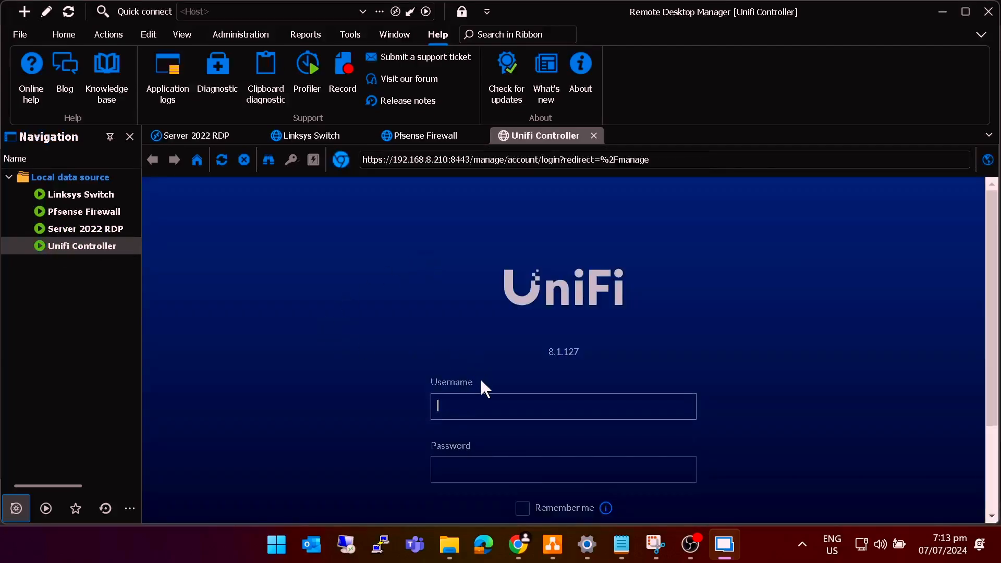
scroll(481, 385, down, 1)
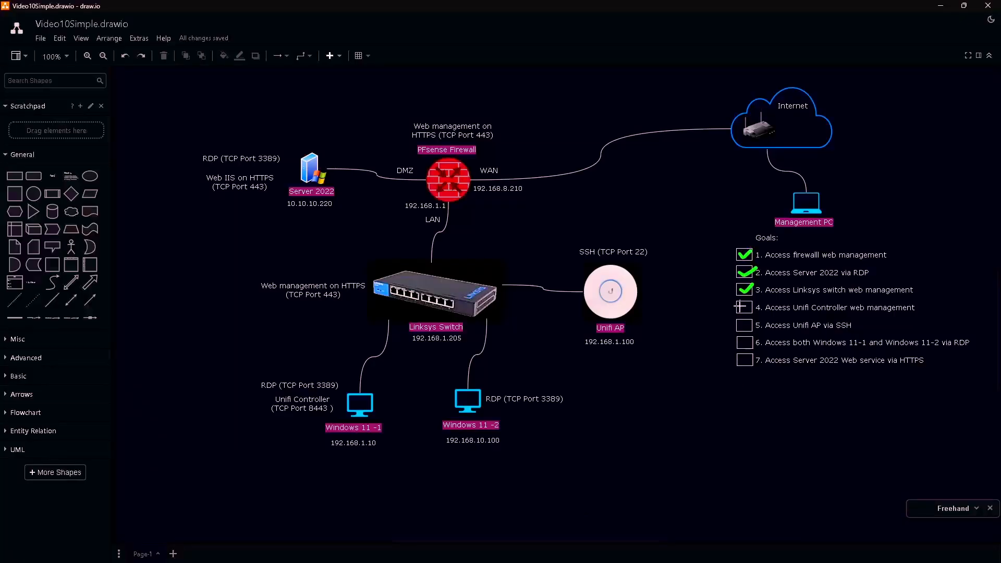
drag(739, 306, 755, 302)
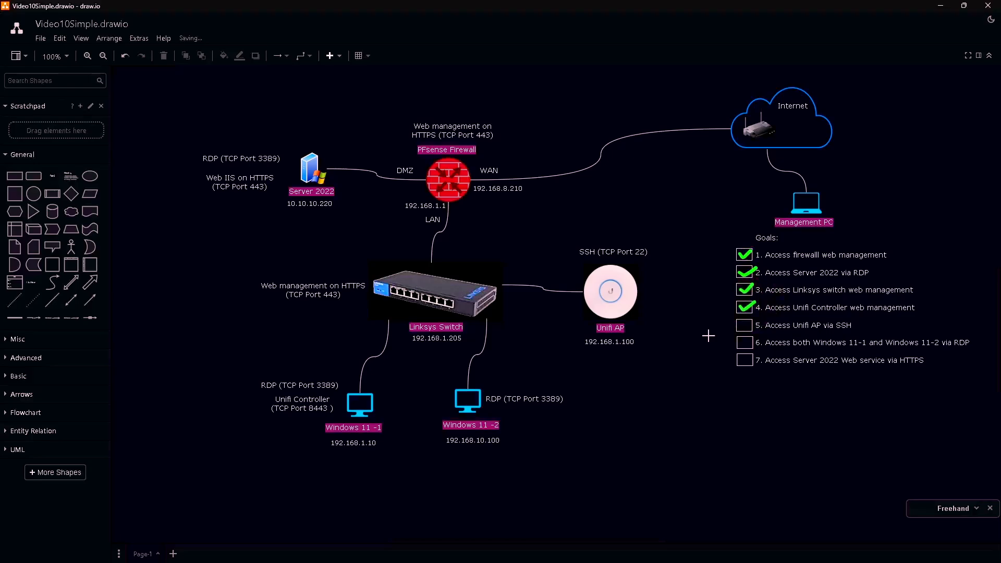